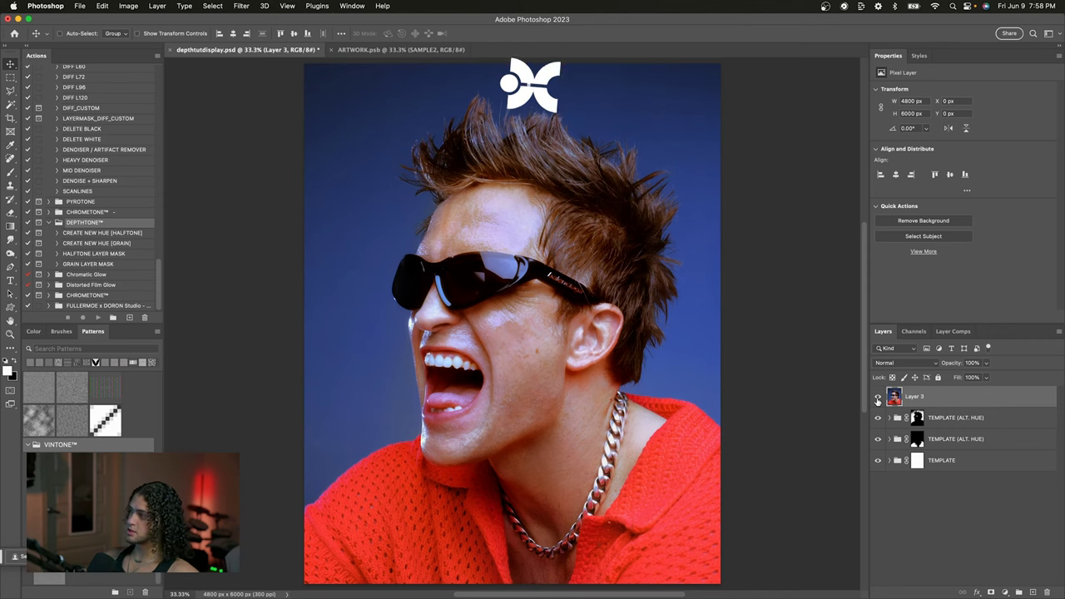
- Hide Layer 3, the original photo, to reveal the DepthTone screen print
click(877, 401)
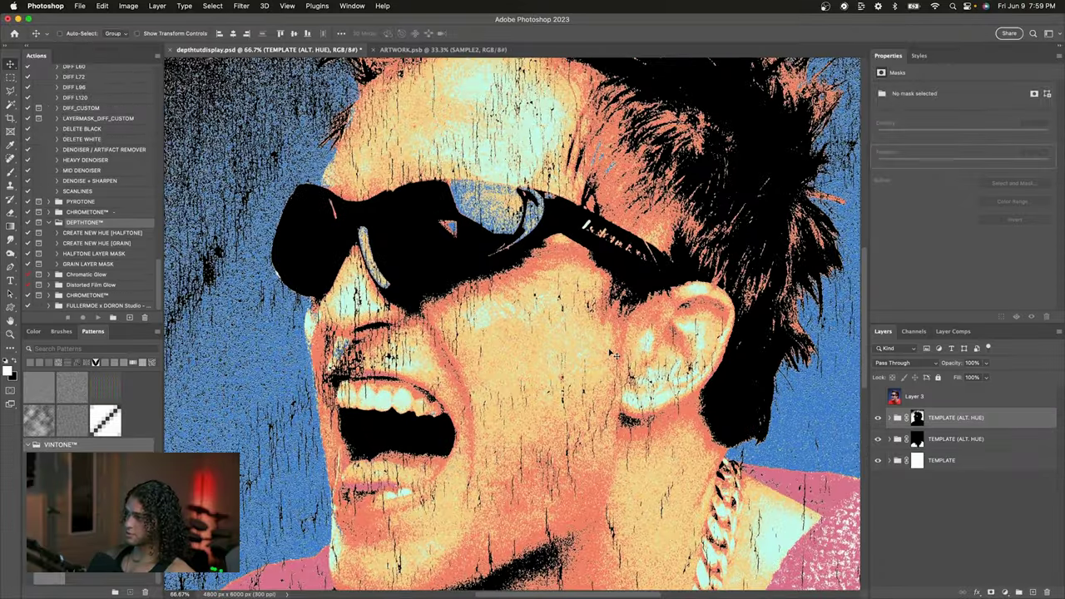
scroll(614, 356, up, 2)
key(super+equal)
key(super+equal)
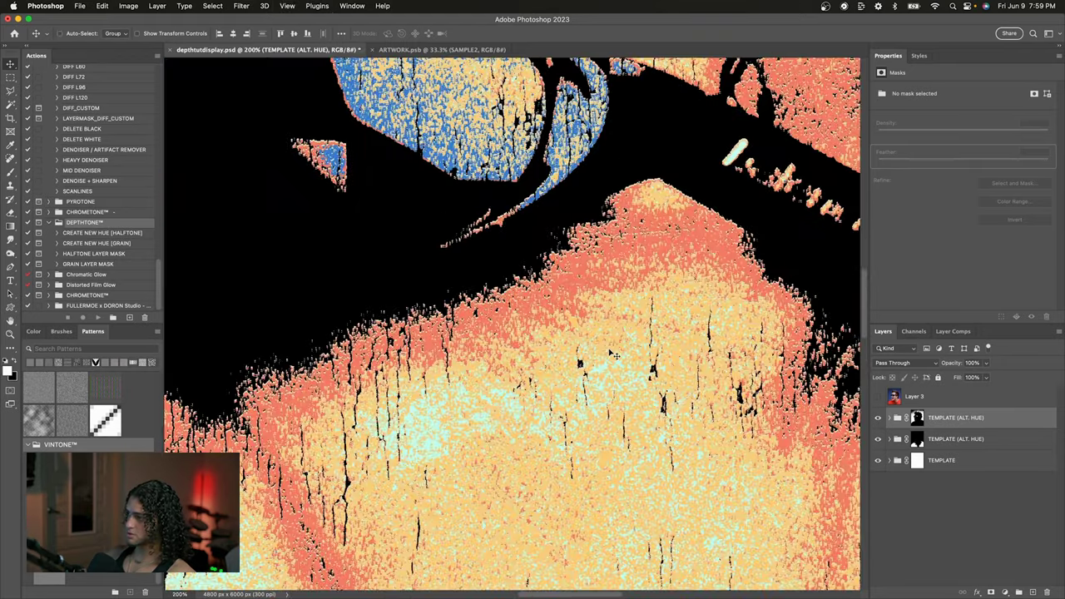
scroll(614, 356, down, 10)
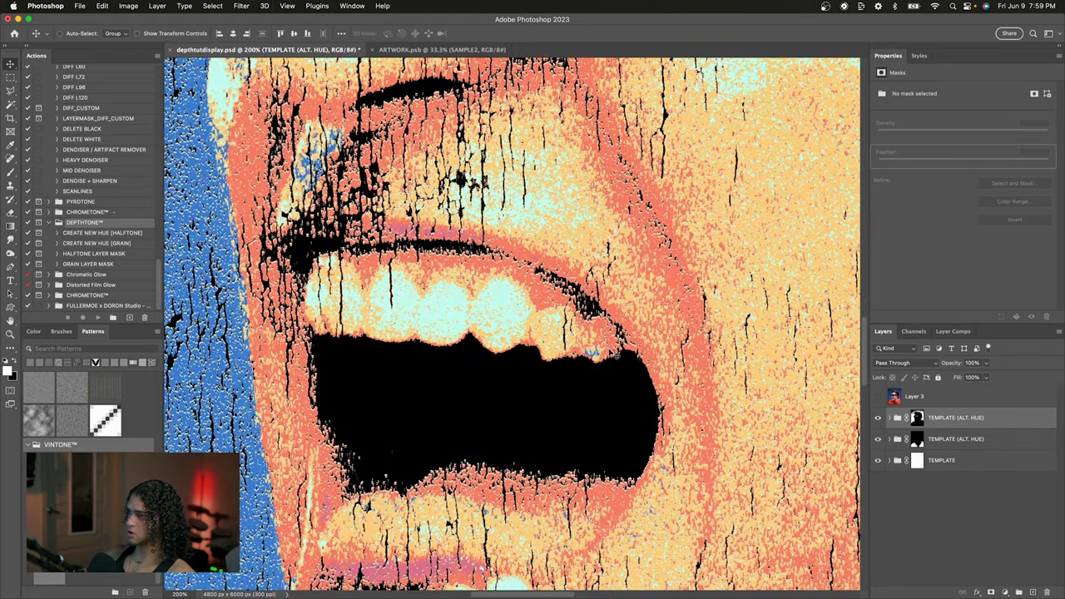
key(super+minus)
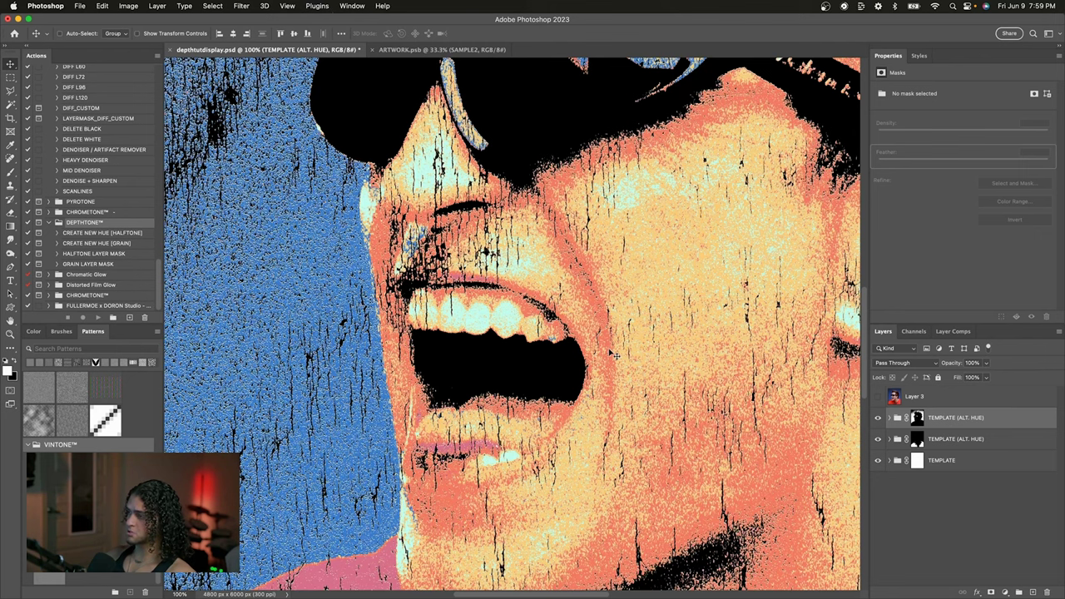
scroll(615, 355, down, 4)
scroll(614, 355, right, 6)
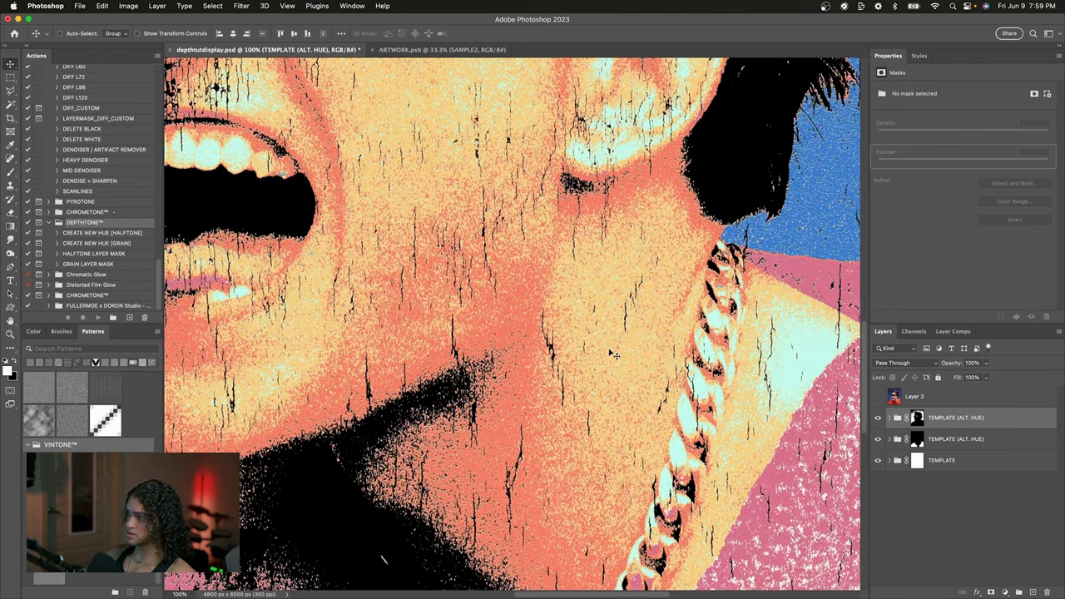
scroll(614, 356, up, 6)
scroll(614, 355, right, 1)
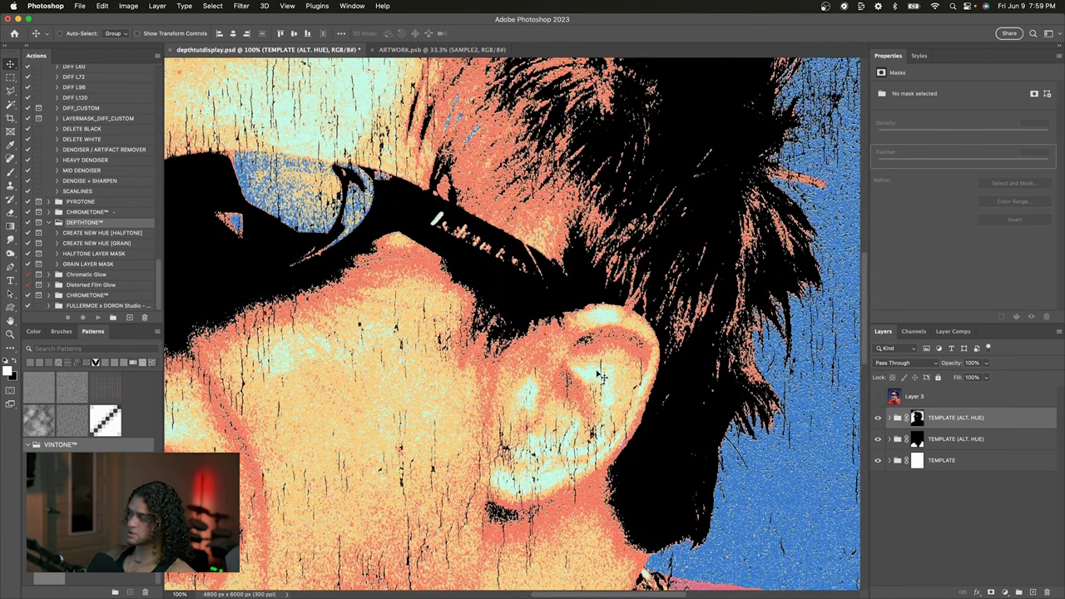
key(super+minus)
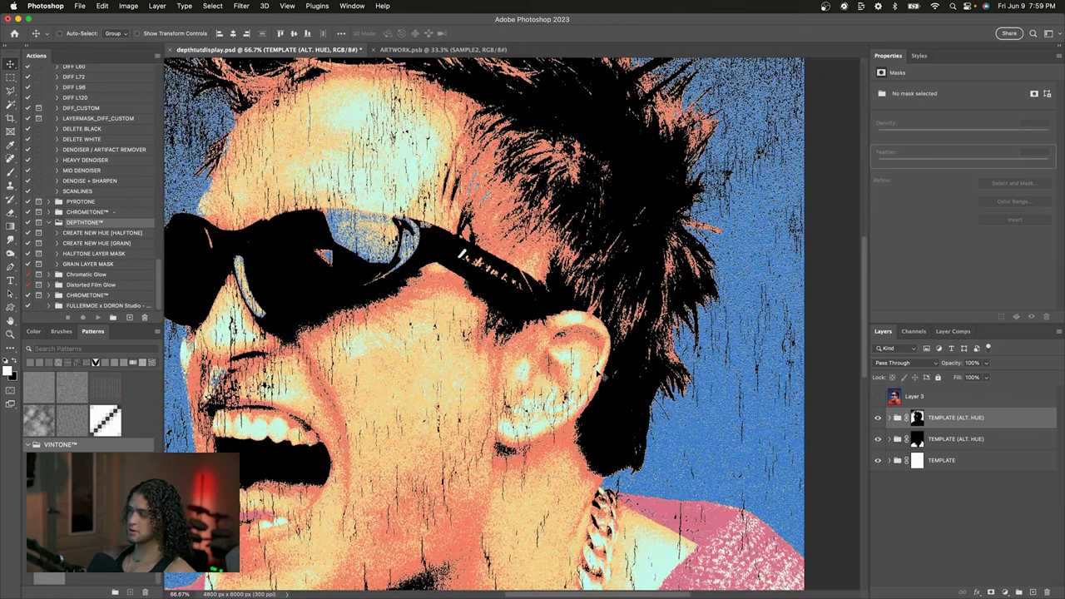
key(super+minus)
key(super+minus)
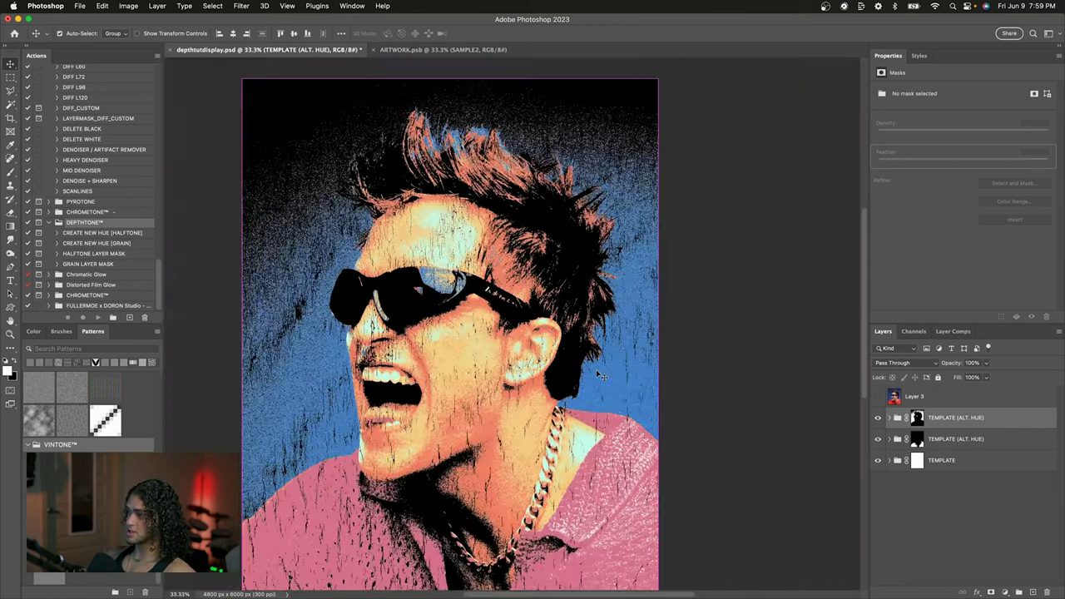
key(super+plus)
scroll(601, 377, down, 3)
scroll(601, 377, left, 5)
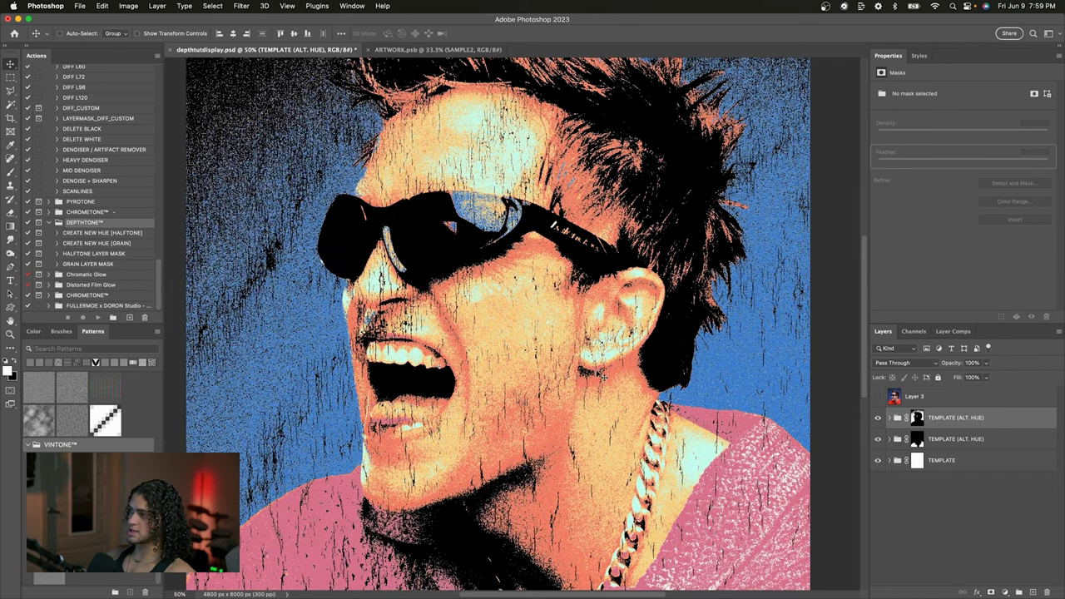
- Select the original photo and both TEMPLATE (ALT. HUE) groups, then zoom out to the full template
click(951, 403)
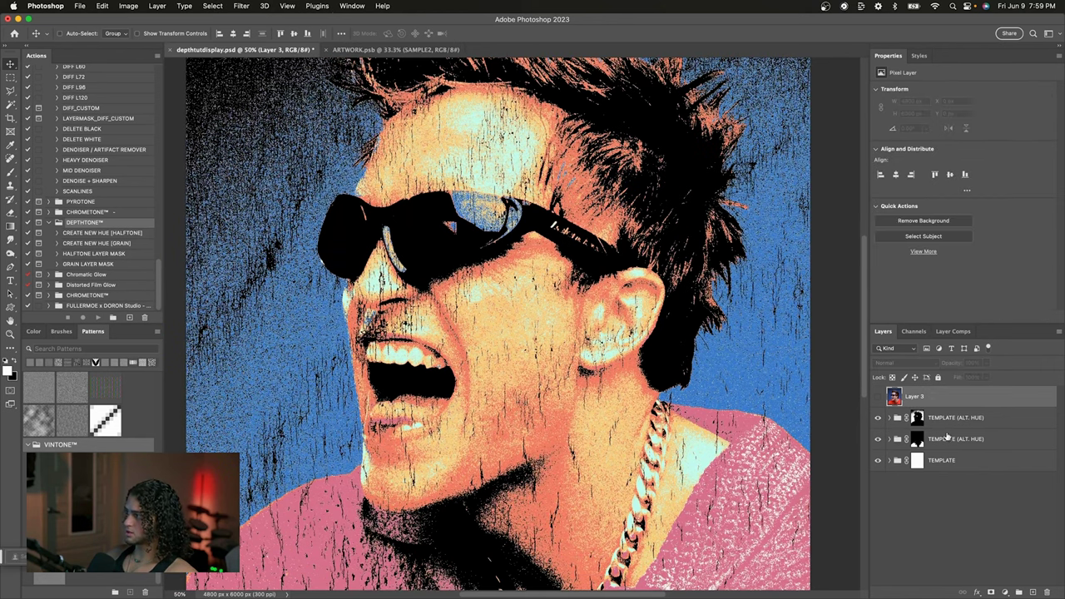
shift+click(947, 439)
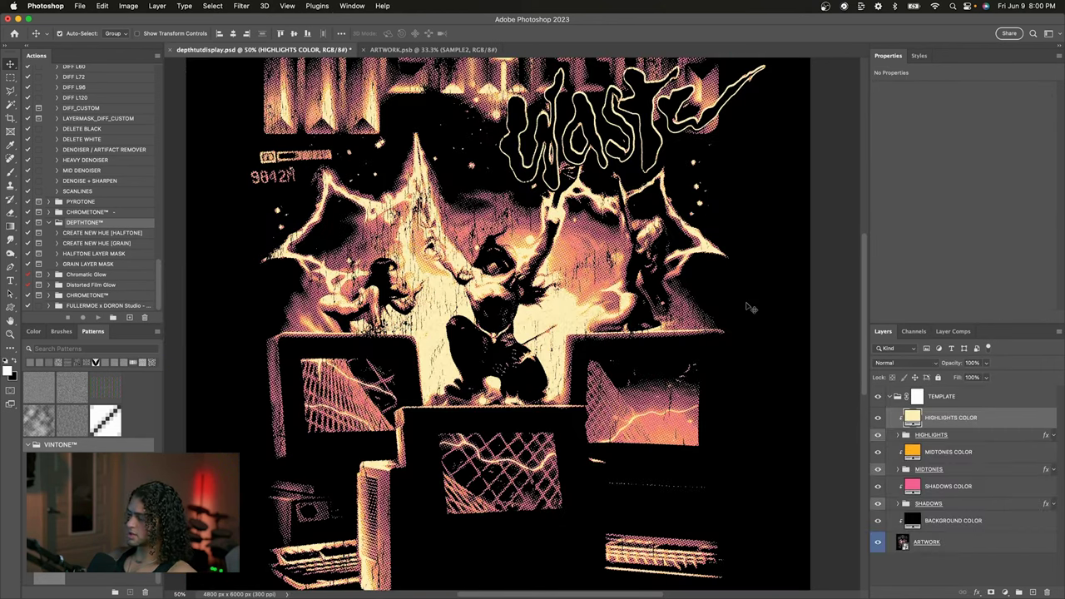
key(super+minus)
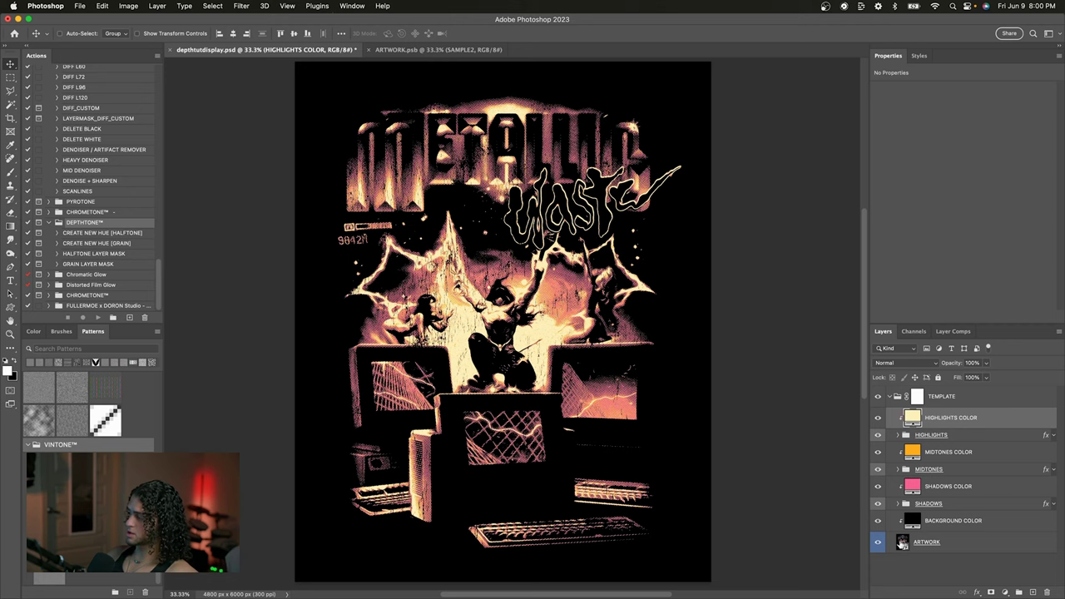
- Open the embedded ARTWORK.psb and make the SAMPLE2 photo layer visible
double_click(902, 542)
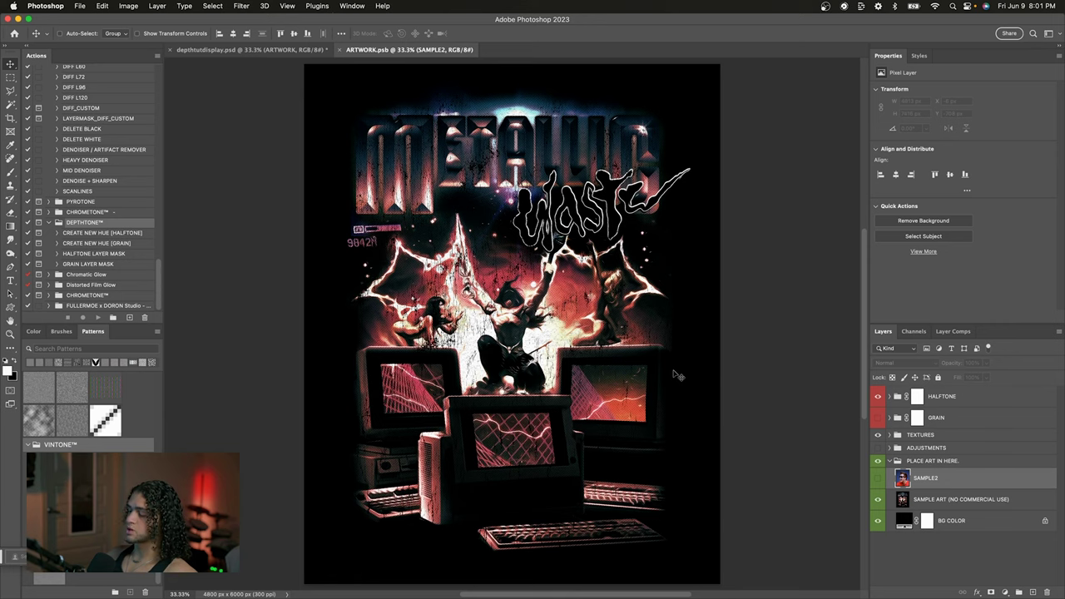
click(292, 52)
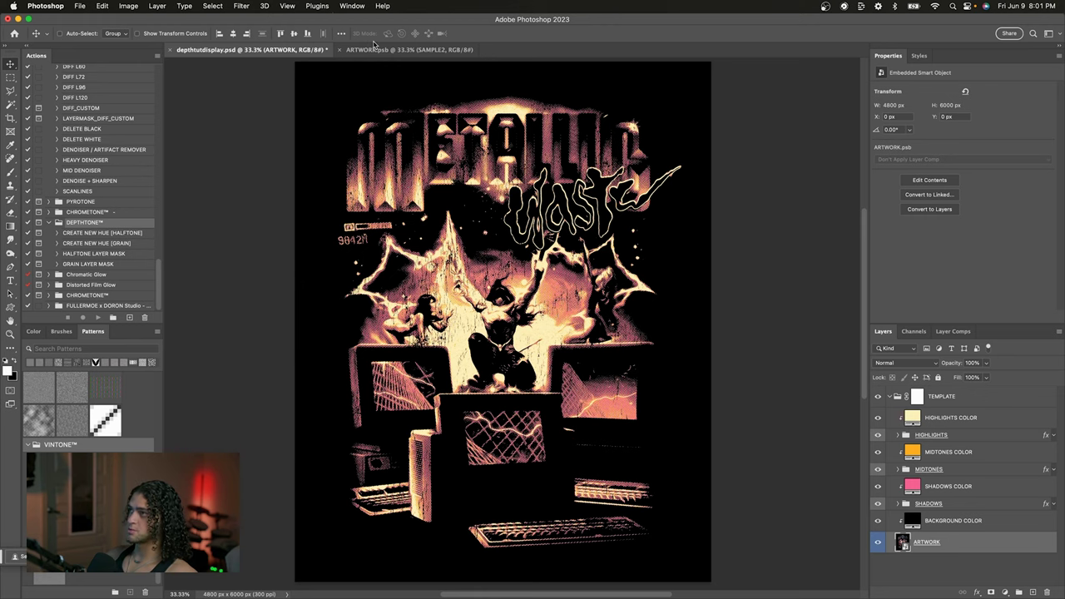
click(376, 50)
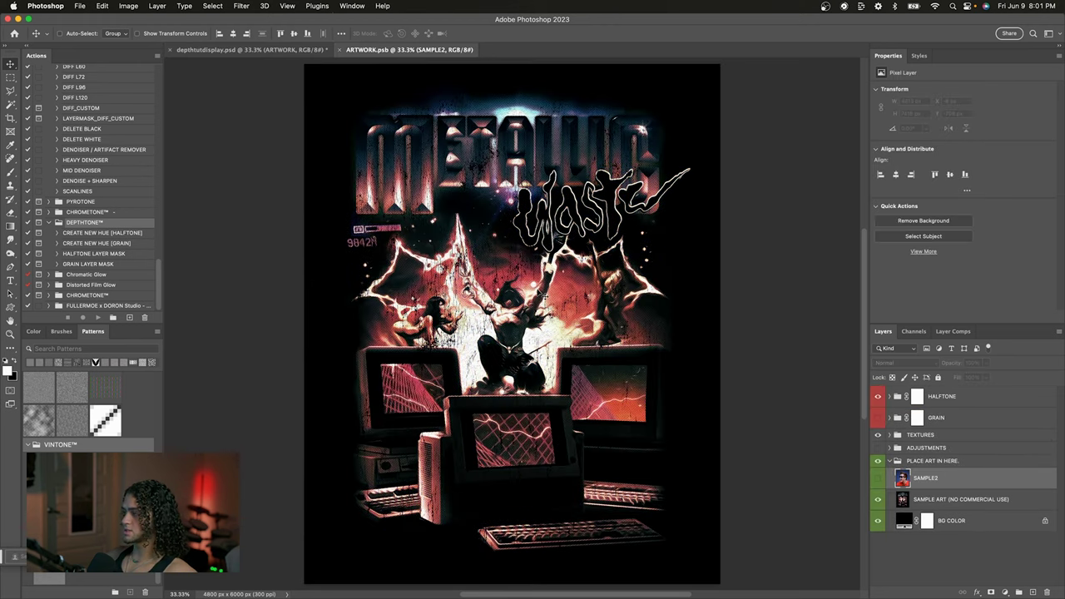
click(878, 481)
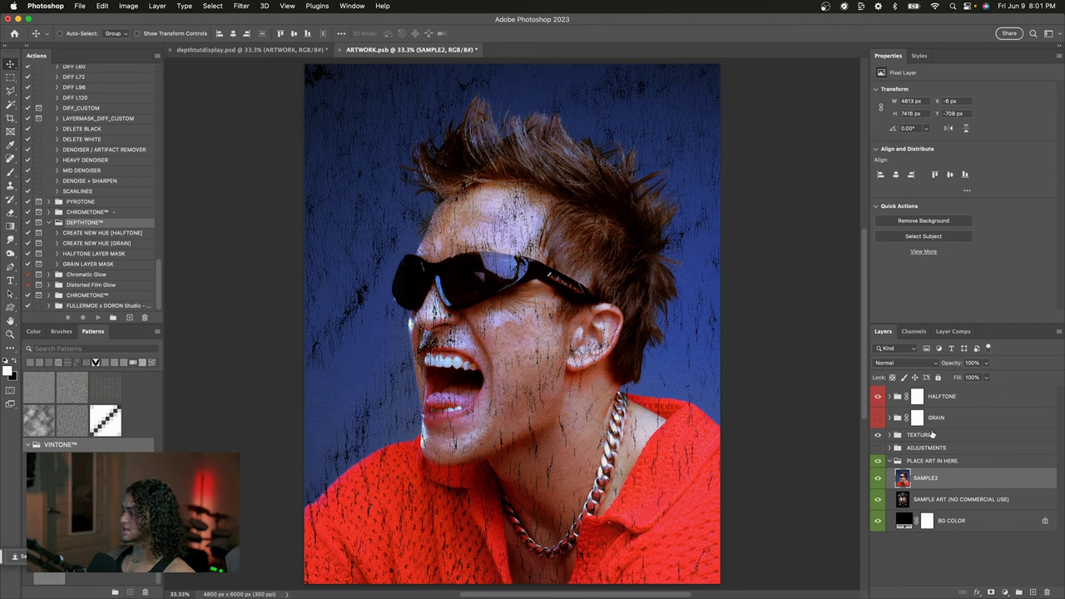
- Inspect the HALFTONE, GRAIN and TEXTURES groups, check the face texture, and save ARTWORK.psb
click(922, 461)
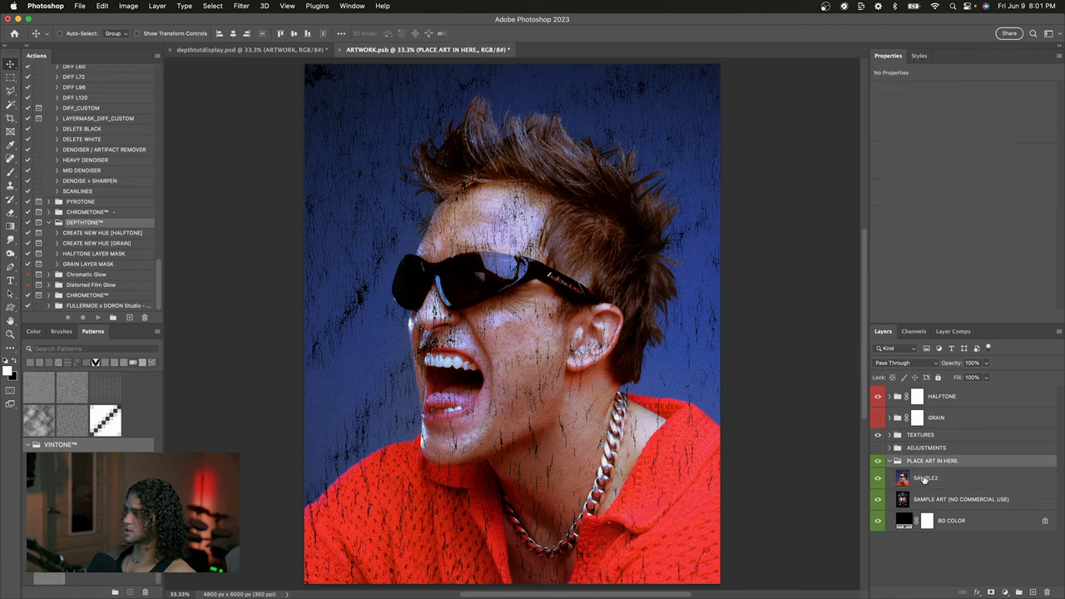
click(925, 481)
click(916, 436)
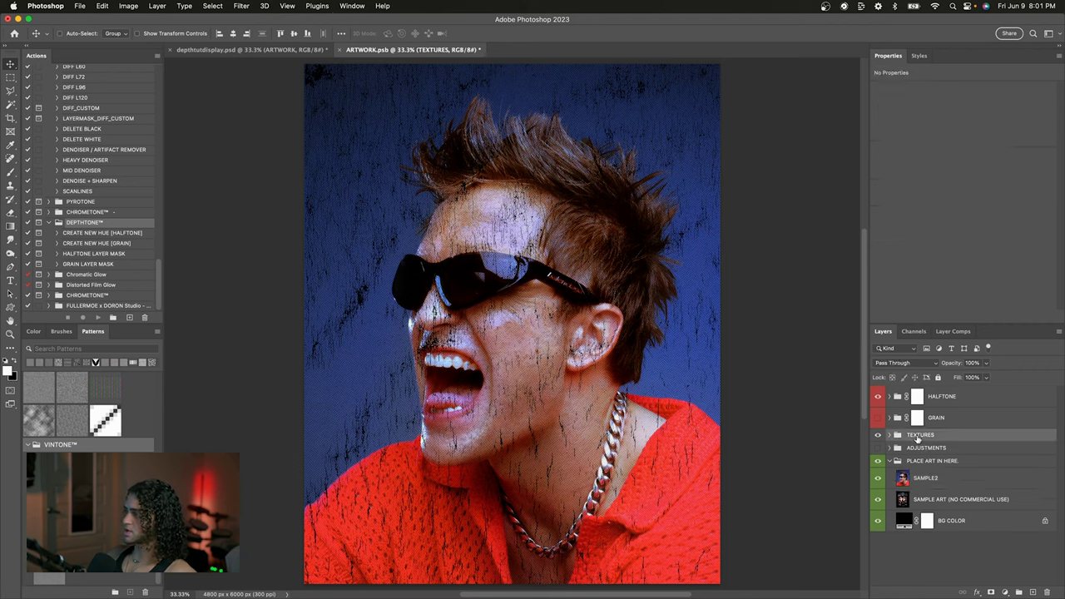
click(934, 419)
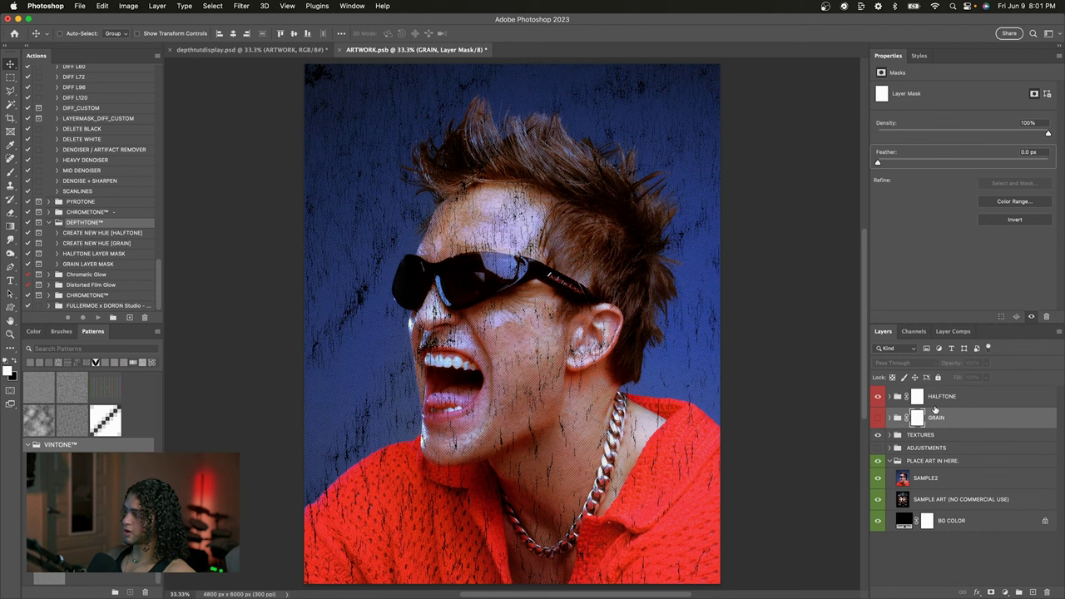
click(934, 406)
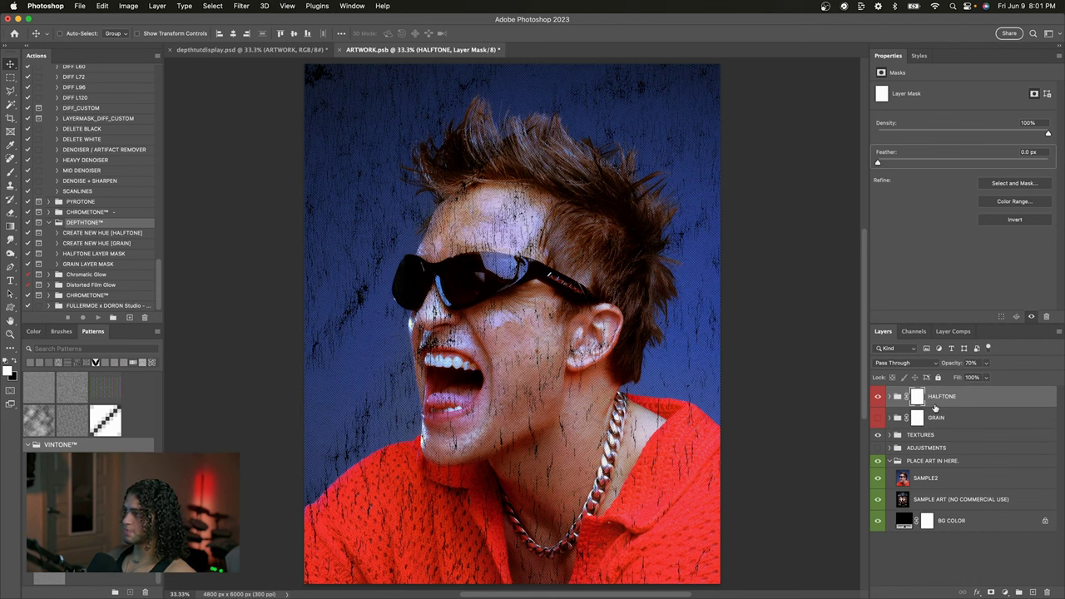
key(super+equal)
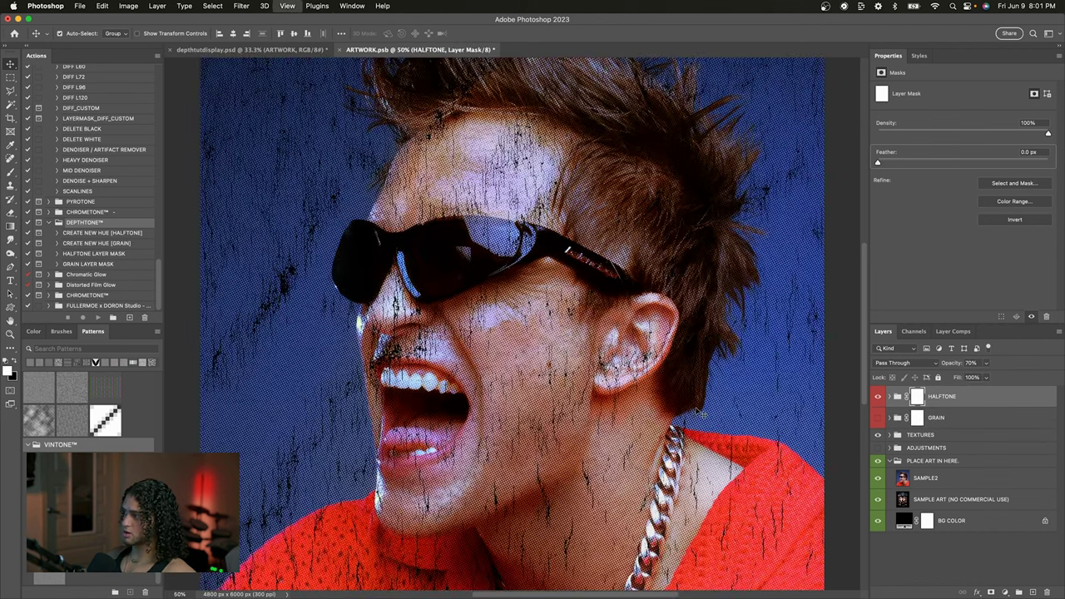
key(super+minus)
key(super+s)
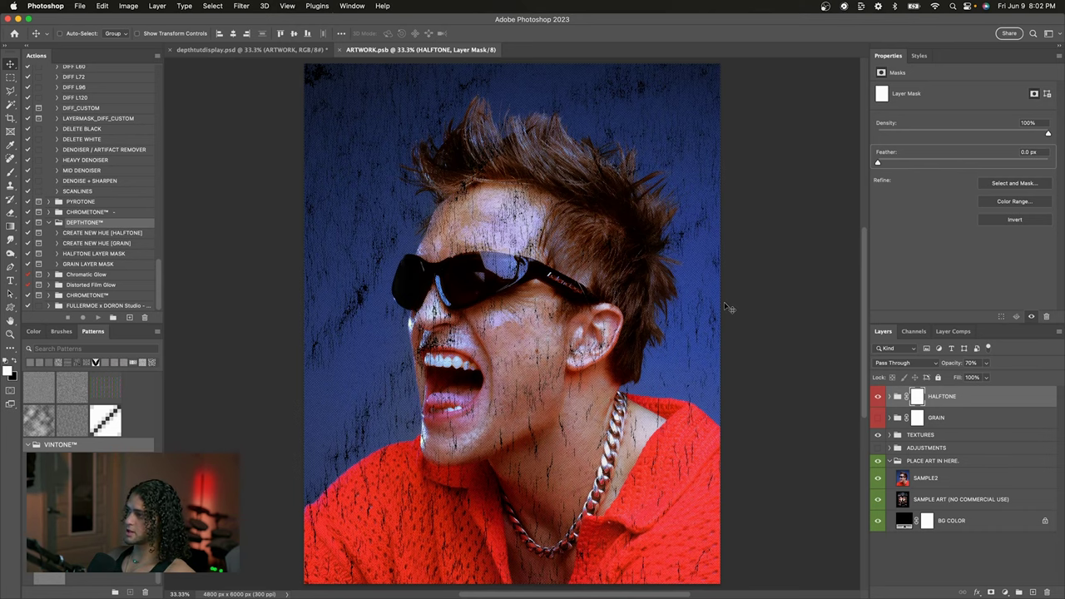
- View the recoloured pink-and-yellow print in depthtutdisplay.psd, zoomed to 50% on the face
click(275, 52)
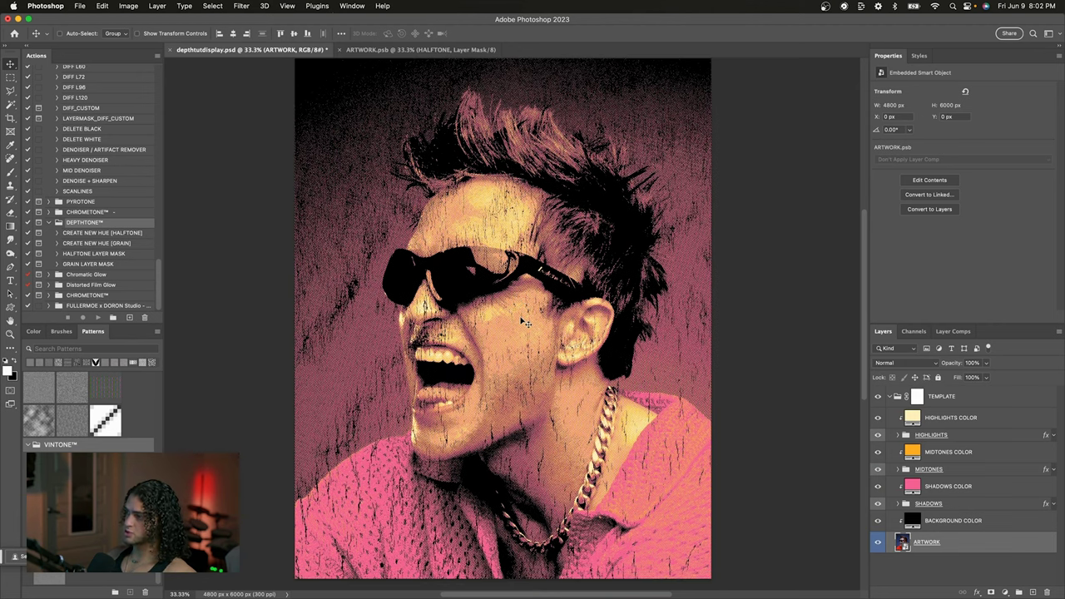
key(super+equal)
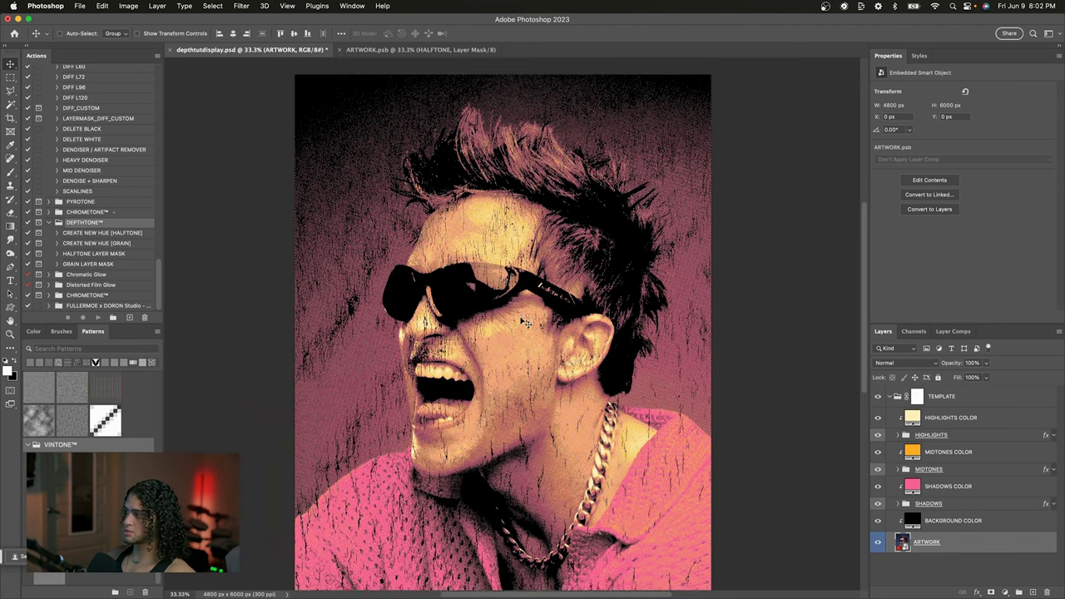
key(super+minus)
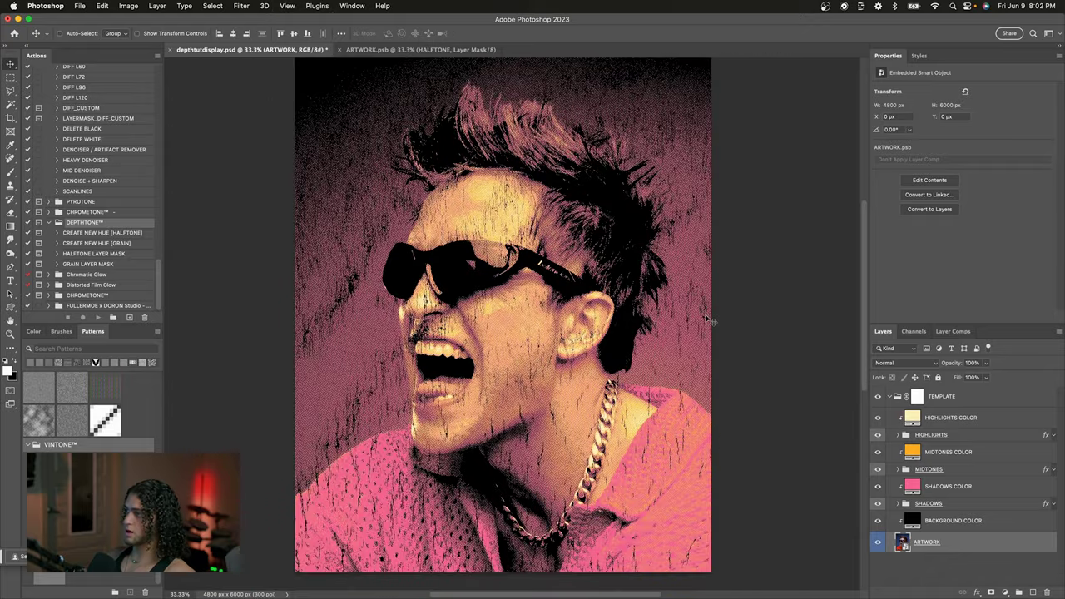
key(super+equal)
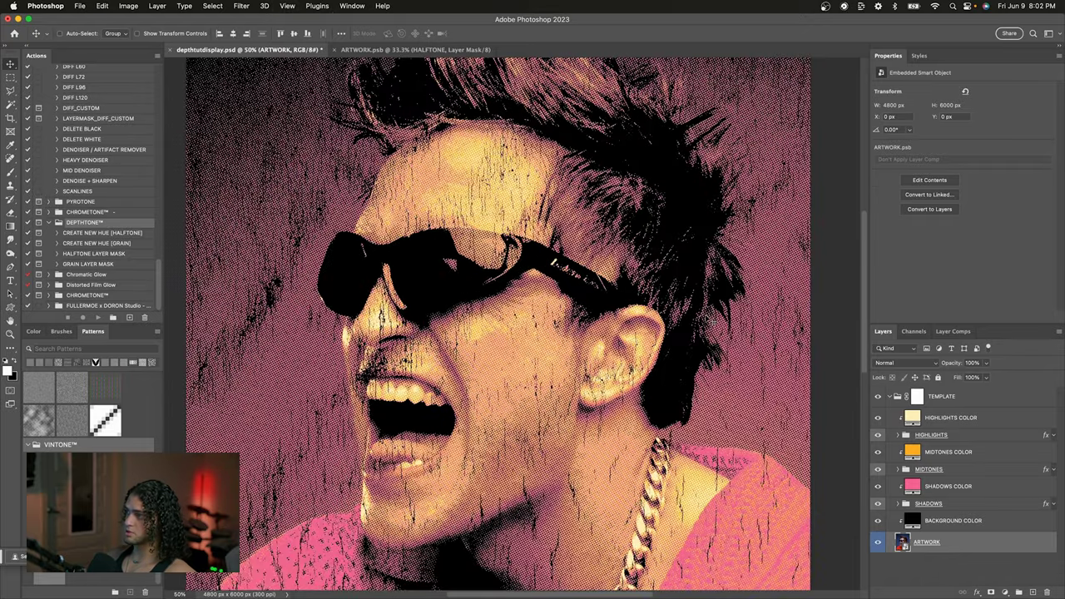
scroll(712, 321, up, 2)
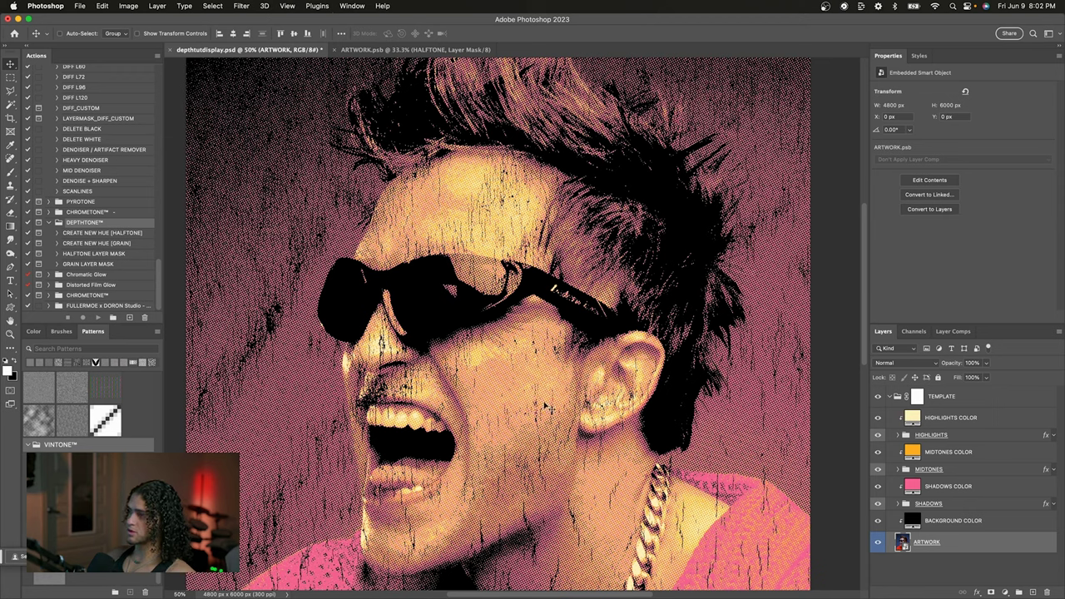
- Try a lower MIDTONES threshold value, then revert it to level 140
click(968, 460)
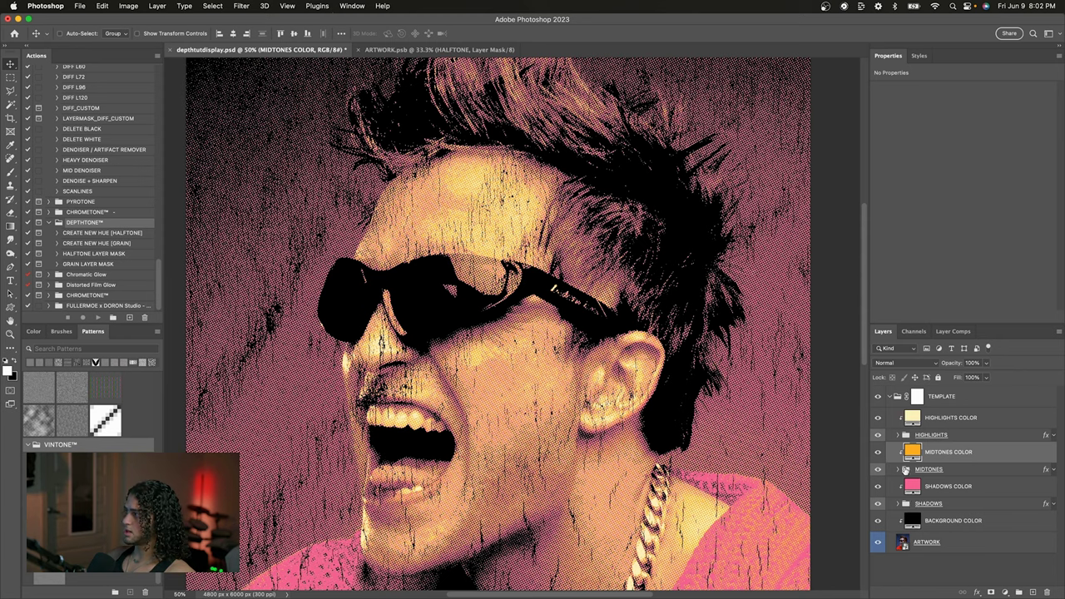
click(899, 470)
scroll(932, 503, down, 1)
click(976, 478)
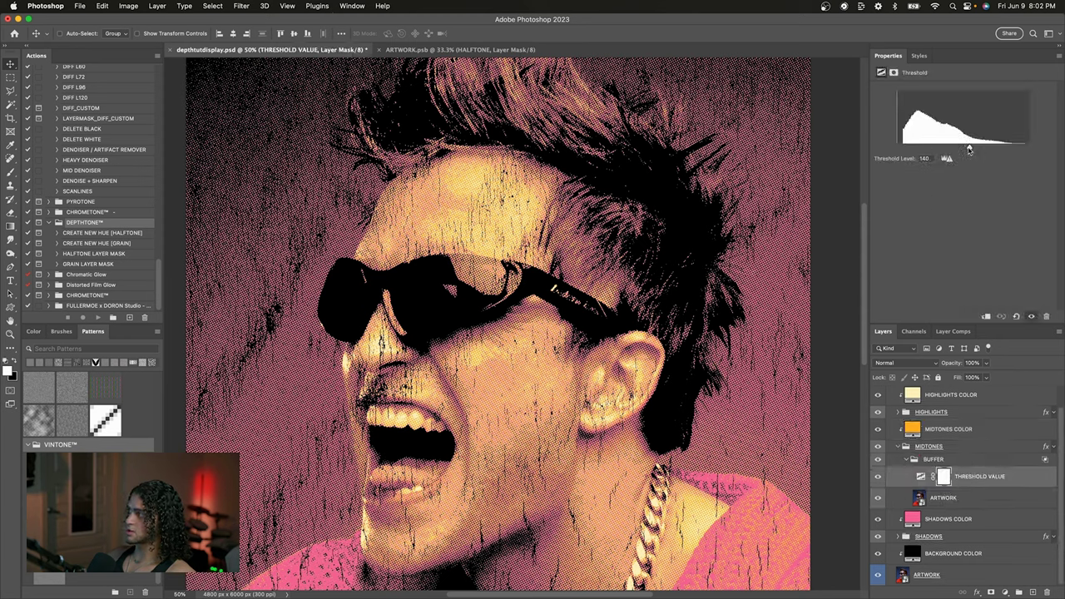
mouse_move(968, 149)
mouse_down()
mouse_move(1011, 149)
mouse_move(913, 147)
mouse_move(964, 149)
mouse_move(953, 148)
mouse_up()
key(super+minus)
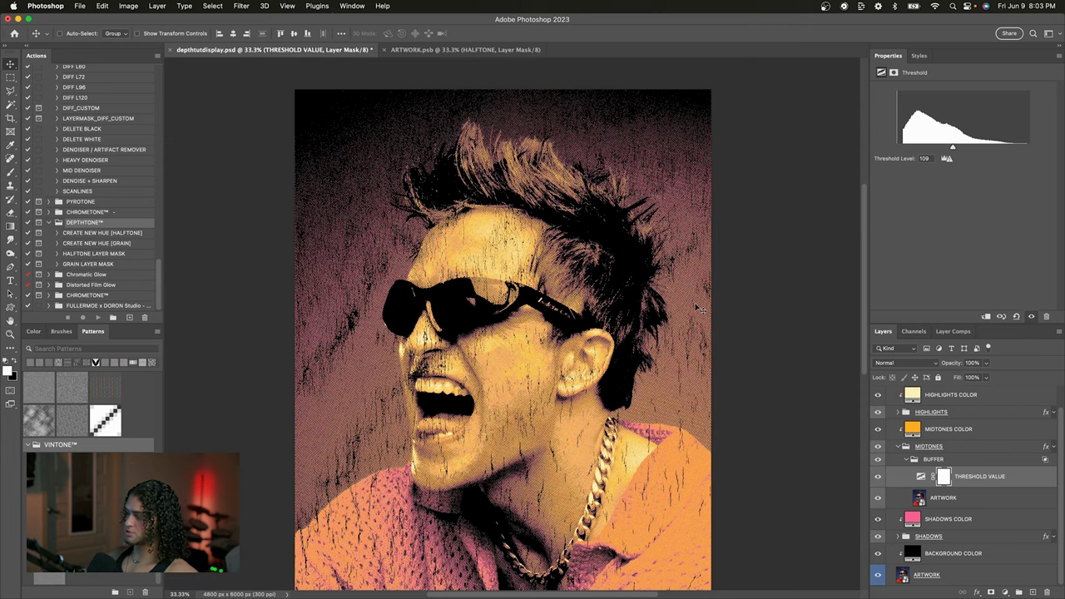
key(super+z)
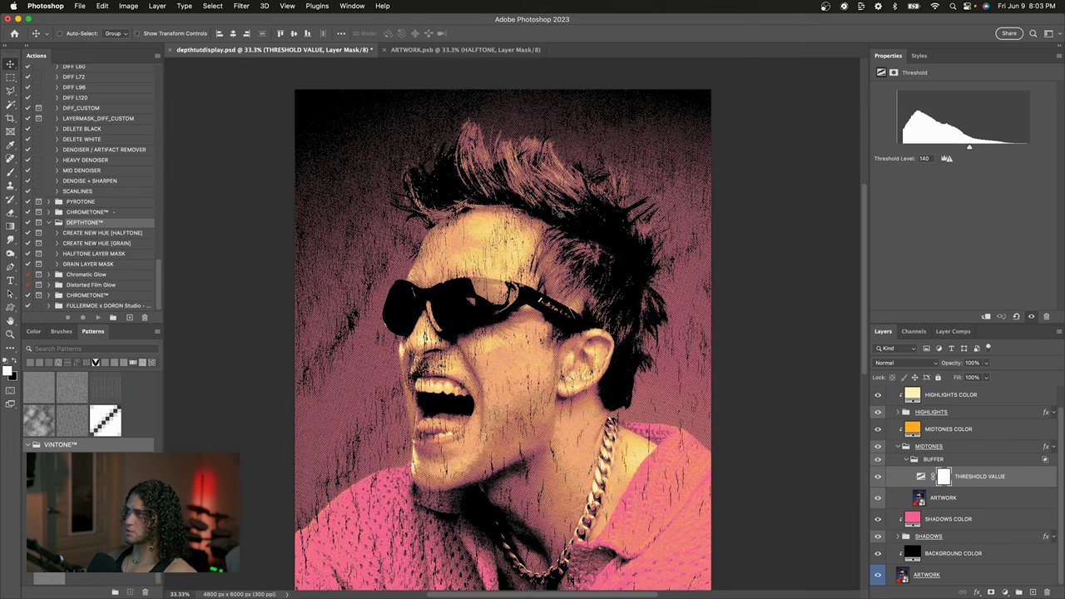
- In ARTWORK.psb hide HALFTONE, show GRAIN, collapse PLACE ART IN HERE, and save
click(466, 52)
click(877, 397)
click(878, 417)
click(878, 435)
click(878, 435)
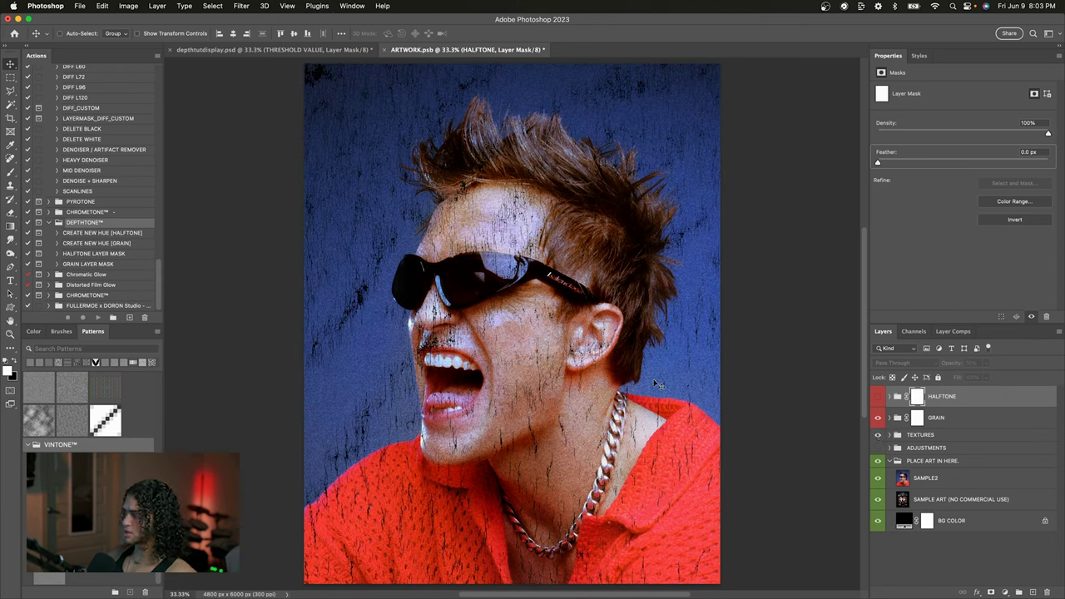
click(889, 460)
key(super)
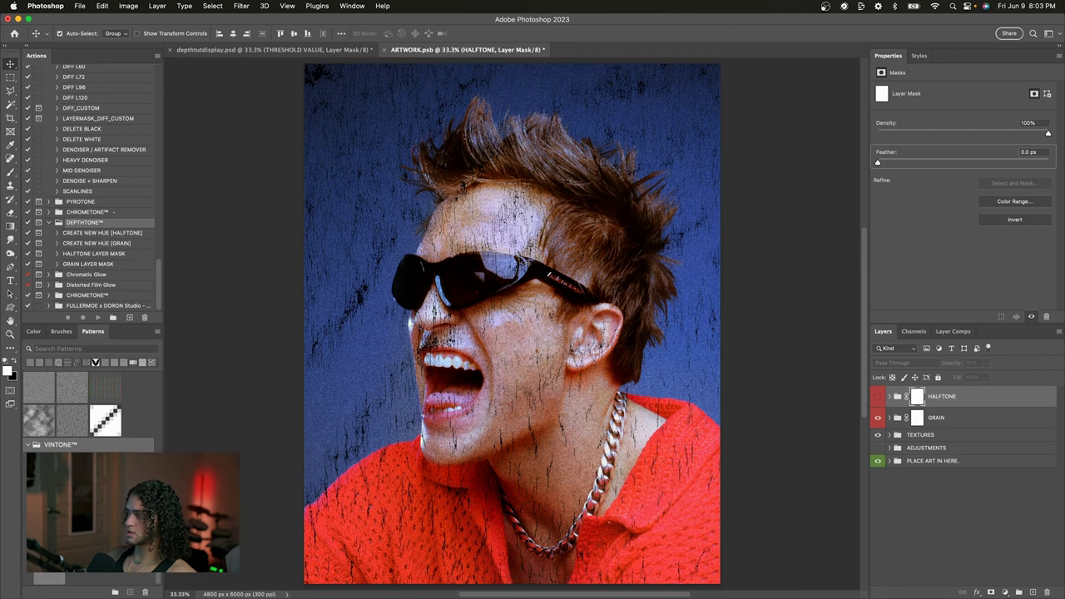
key(super+s)
key(ctrl+Tab)
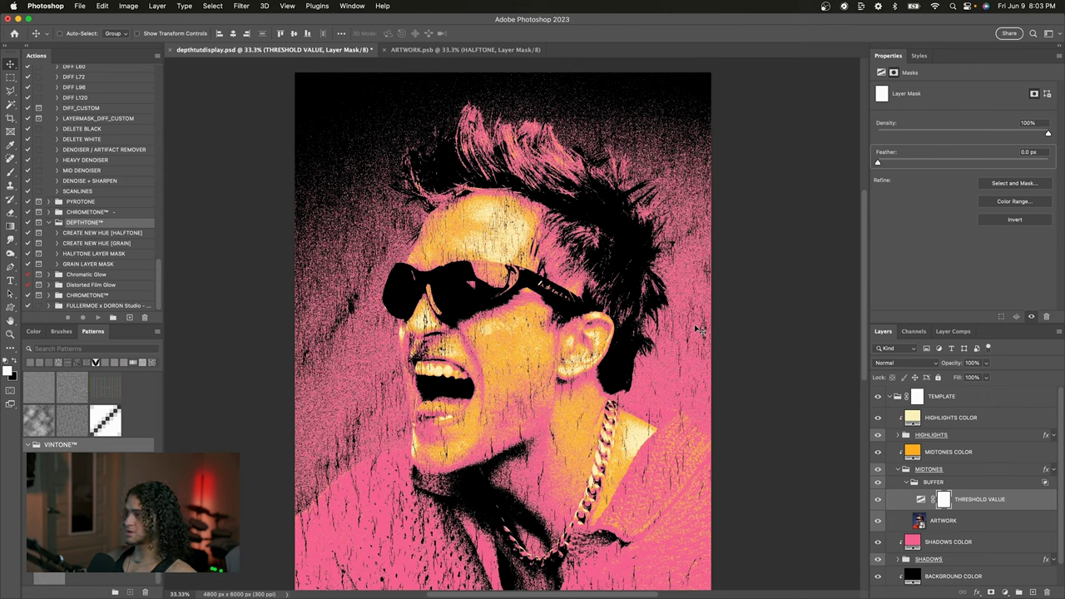
- Change the SHADOWS COLOR fill from pink to salmon f07e76
click(899, 471)
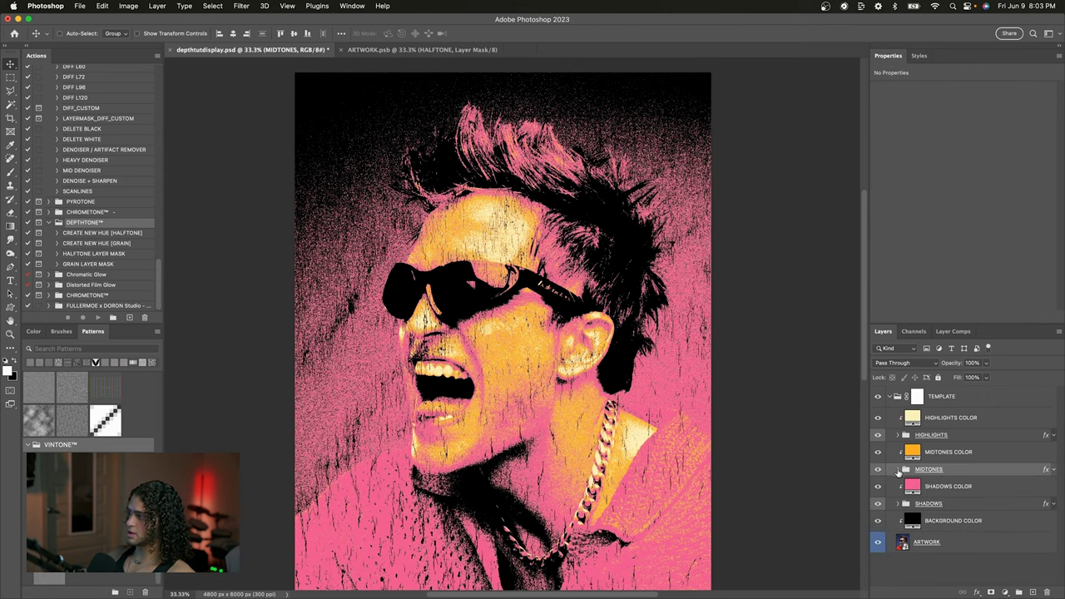
click(940, 491)
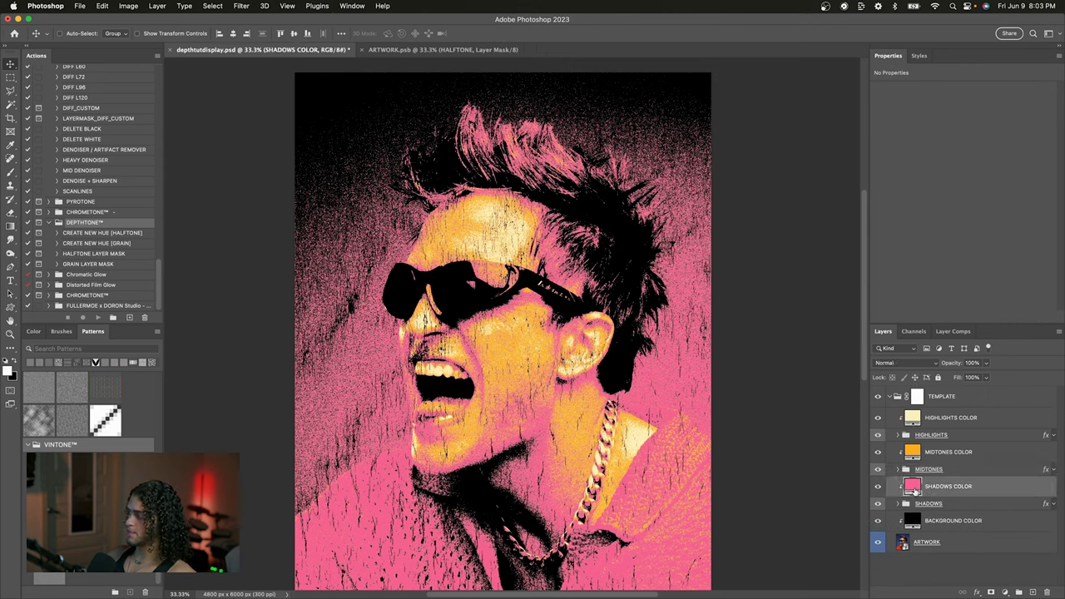
double_click(914, 486)
mouse_move(756, 231)
mouse_down()
mouse_move(743, 164)
mouse_move(756, 164)
mouse_up()
drag(832, 284, 833, 289)
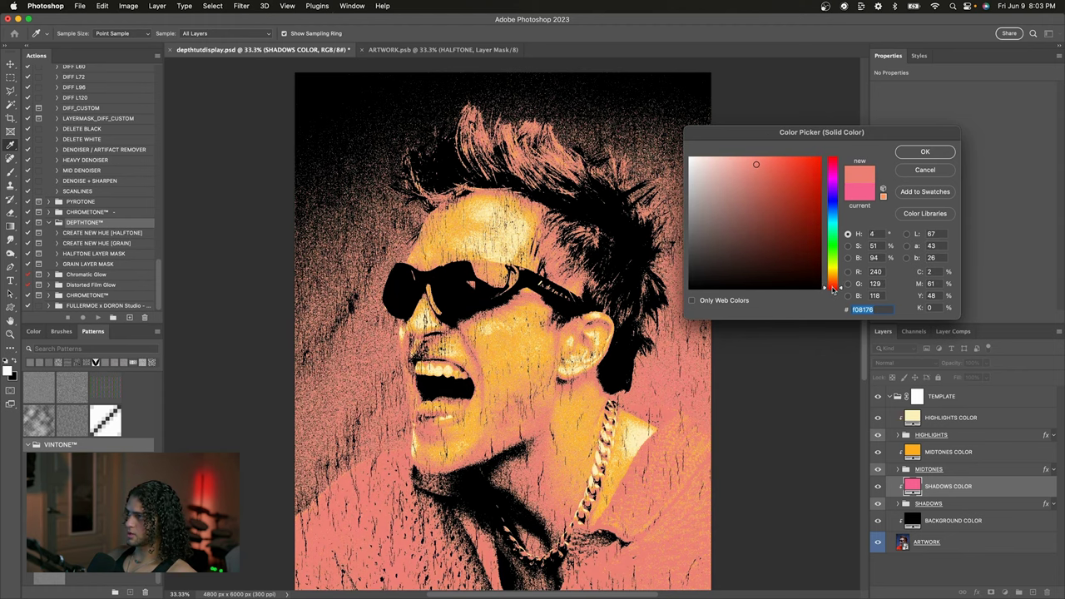
key(Return)
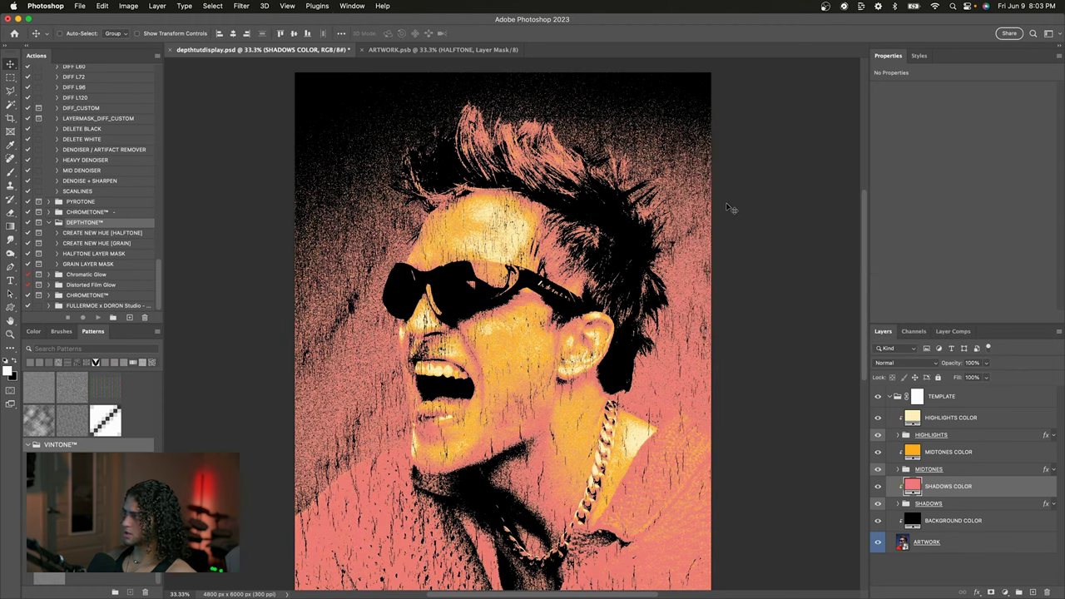
- Desaturate and lighten the MIDTONES COLOR fill to a paler yellow-orange
double_click(913, 452)
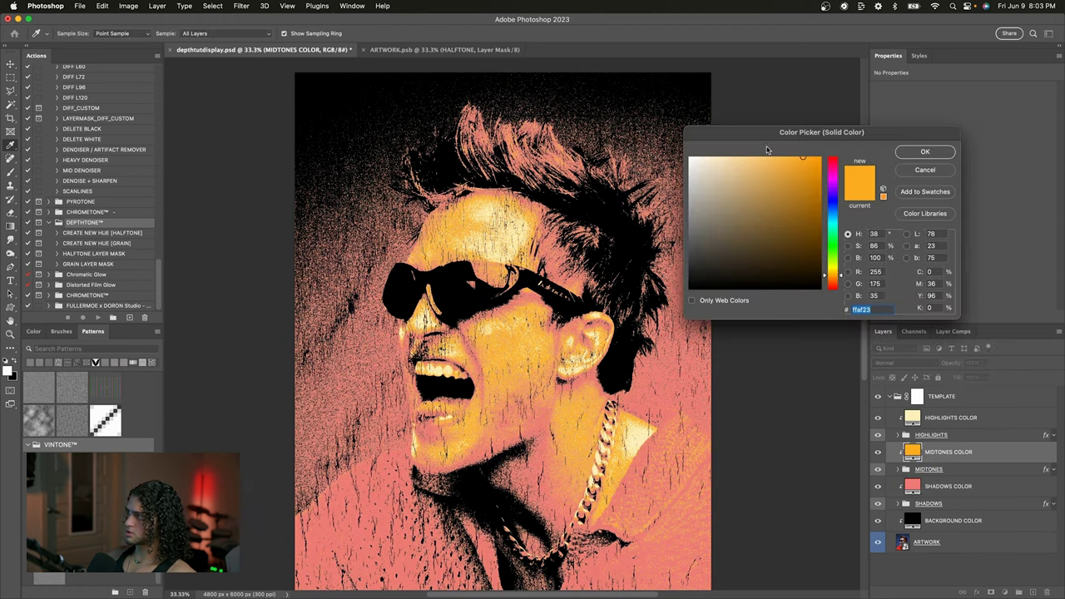
mouse_move(769, 132)
mouse_down()
mouse_move(780, 174)
mouse_move(771, 185)
mouse_move(776, 173)
mouse_up()
click(769, 187)
key(Return)
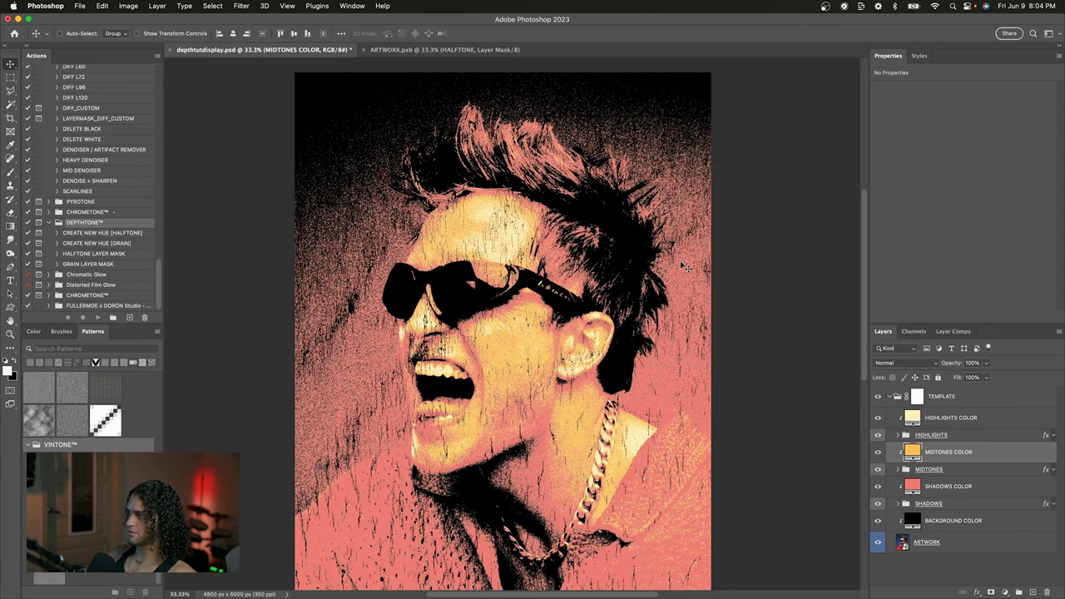
scroll(684, 266, down, 2)
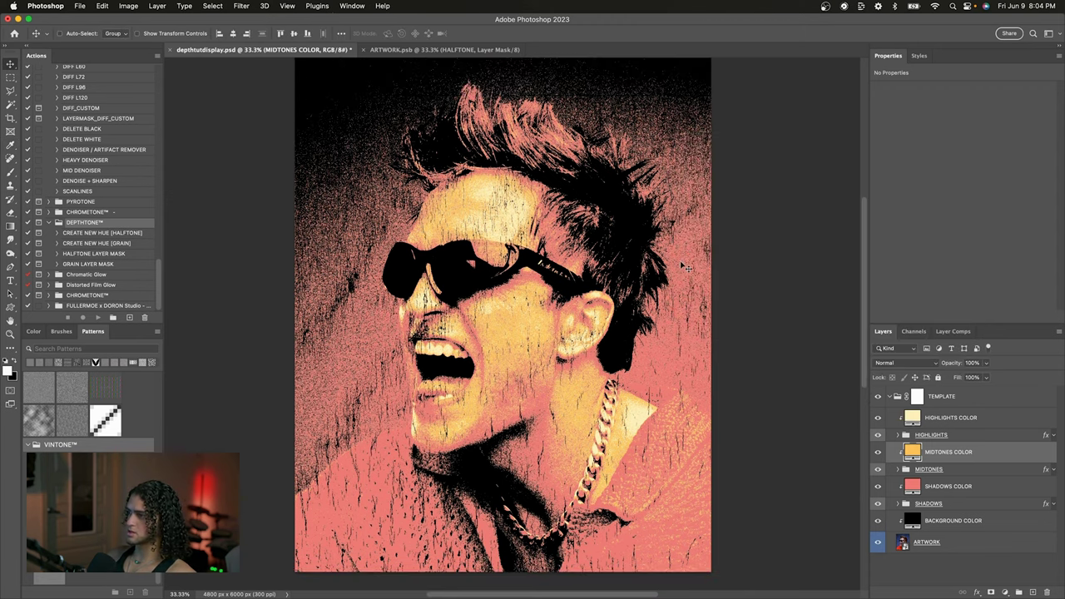
scroll(684, 267, down, 1)
scroll(504, 319, up, 2)
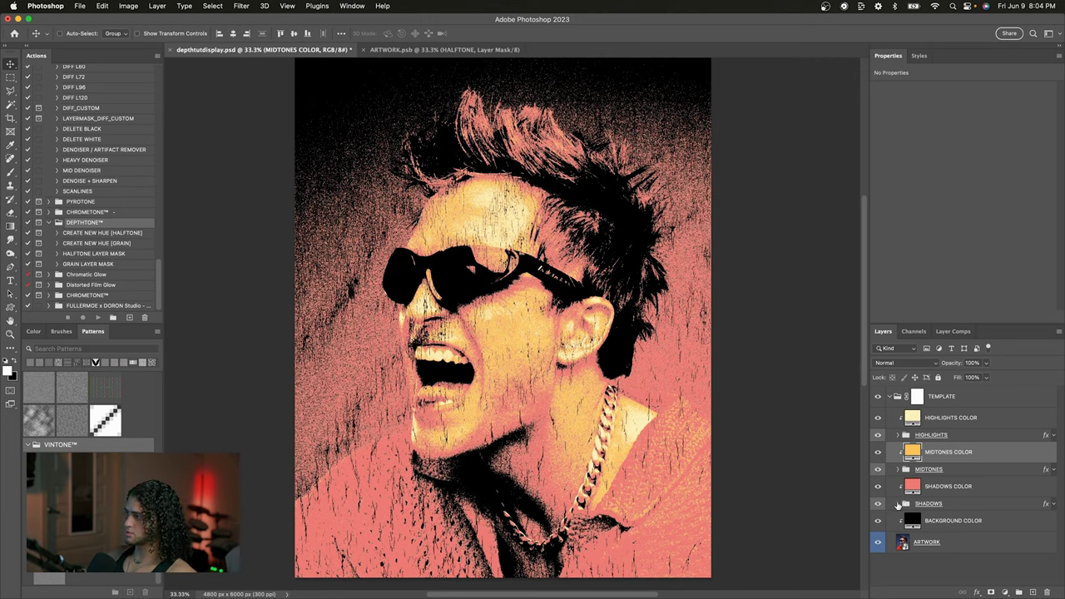
- Expand the SHADOWS group and raise its THRESHOLD VALUE level from 69 to 80
click(898, 504)
click(926, 505)
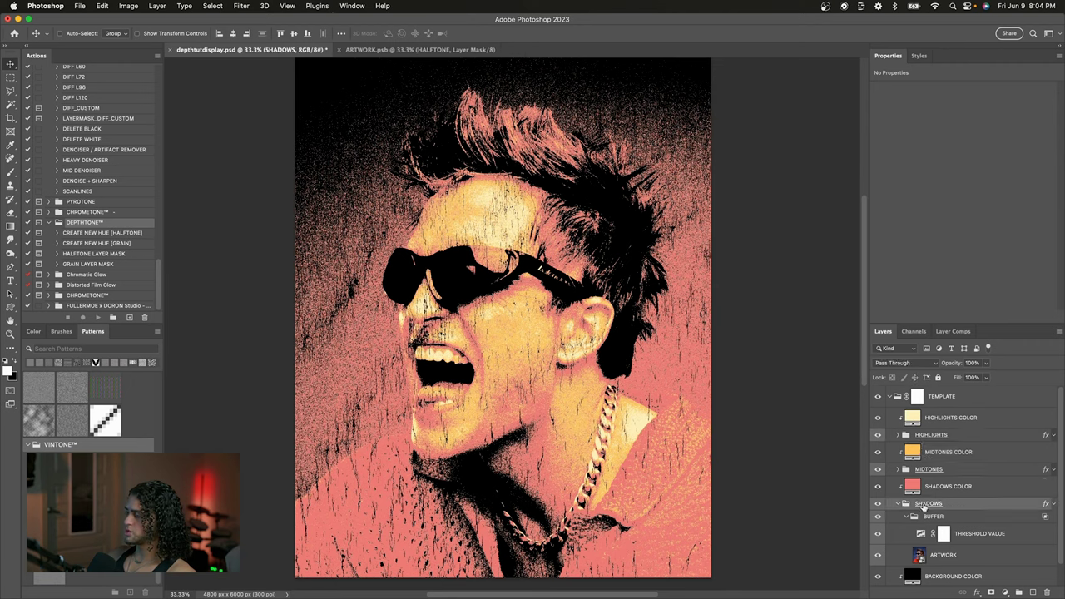
click(976, 539)
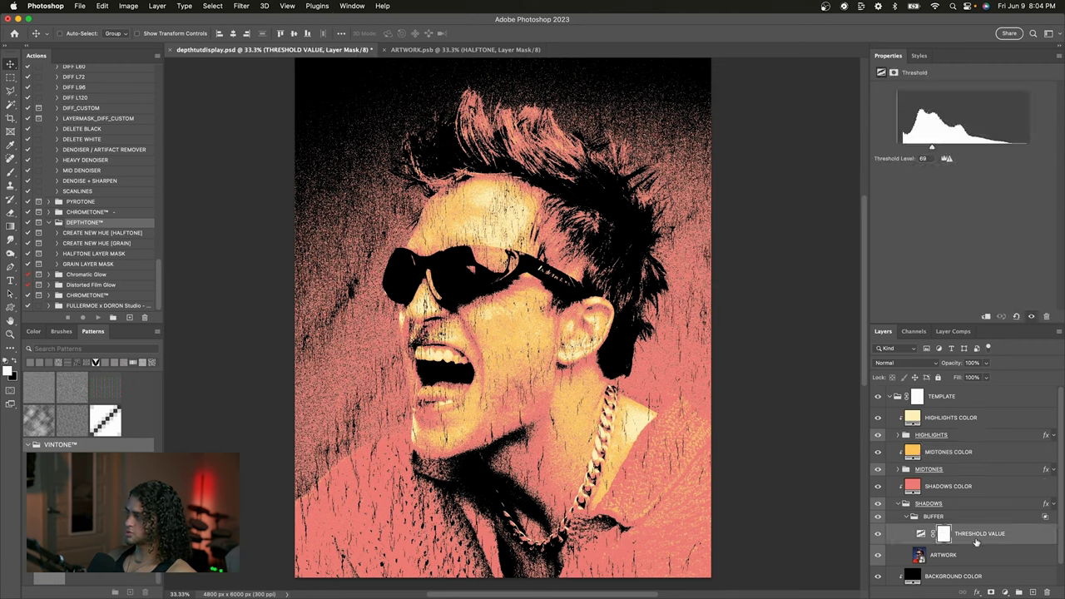
drag(932, 148, 939, 149)
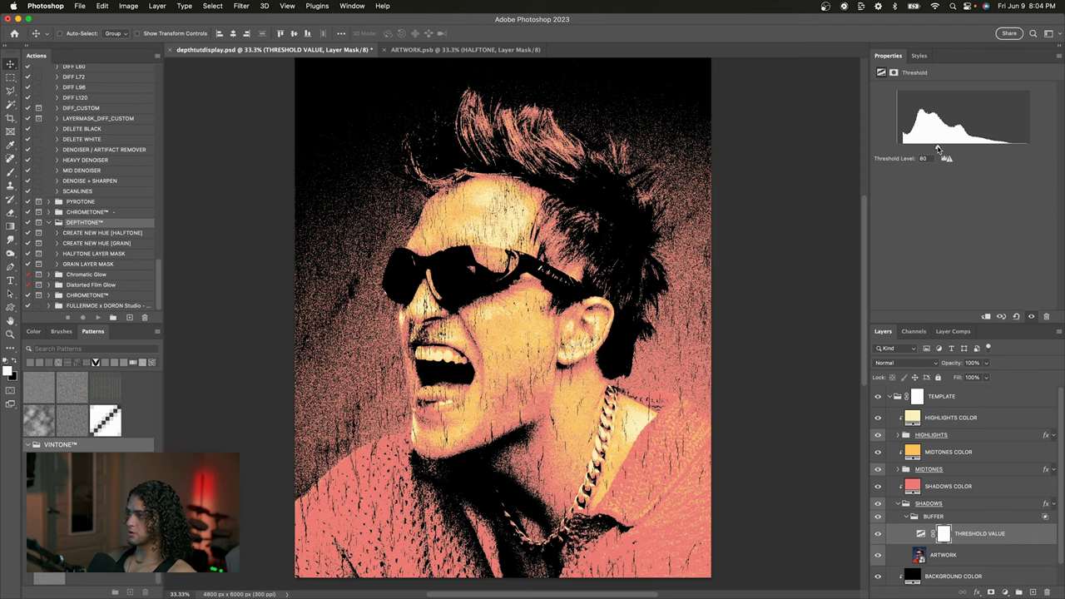
scroll(574, 311, up, 1)
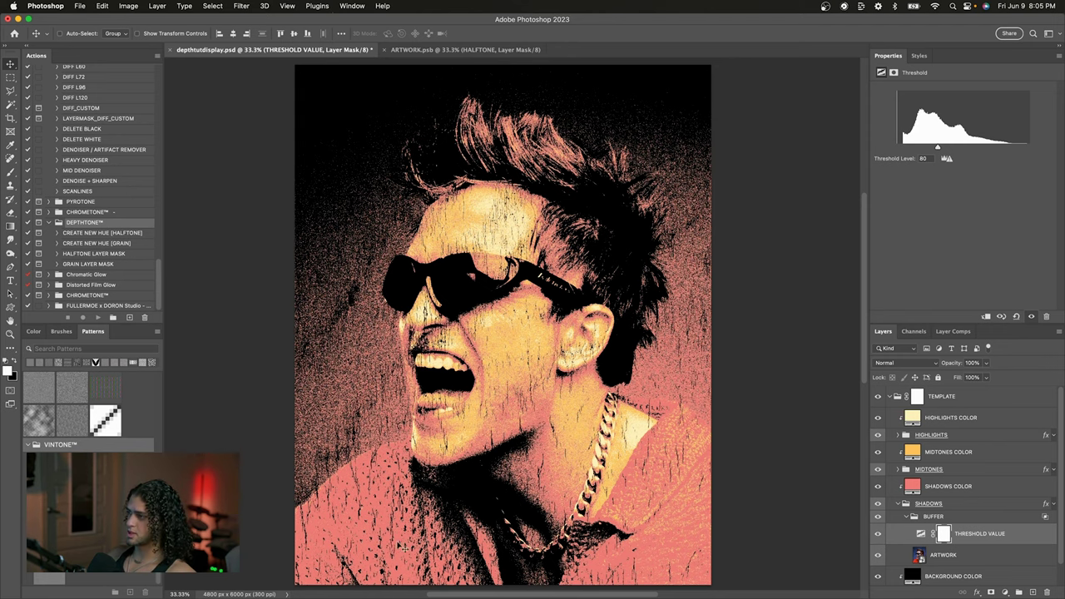
scroll(657, 582, left, 3)
scroll(589, 360, up, 2)
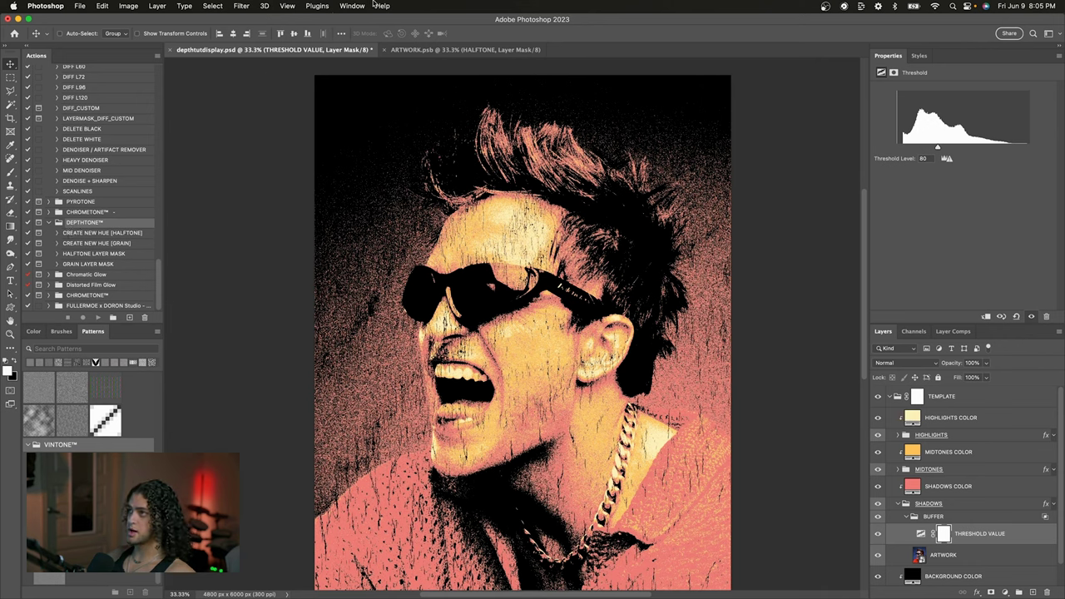
- Look through the Window menu and Actions flyout, then select CREATE NEW HUE [GRAIN]
click(344, 5)
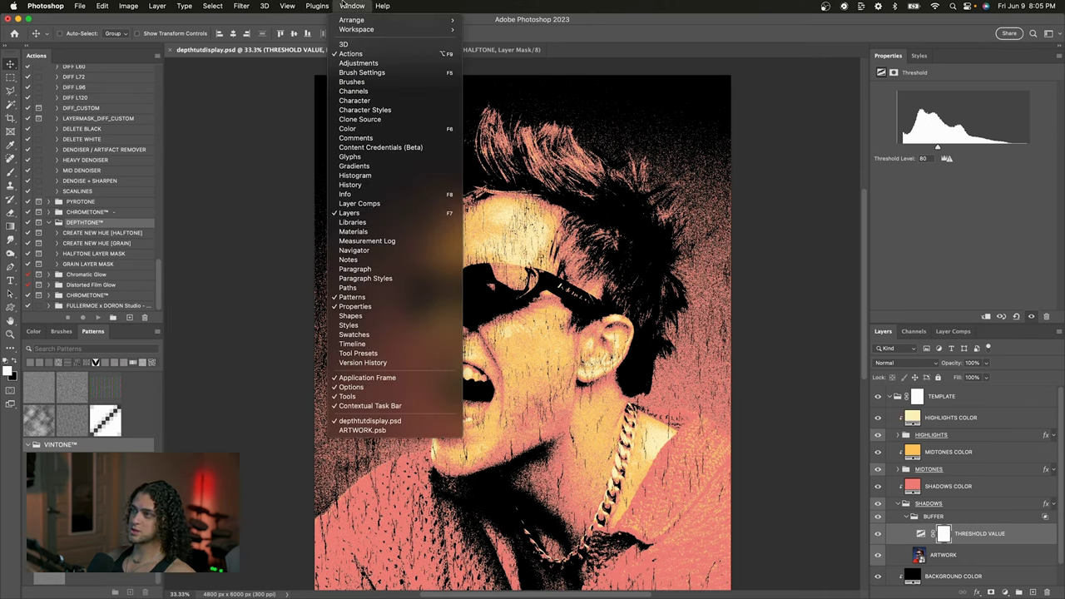
click(127, 55)
click(157, 57)
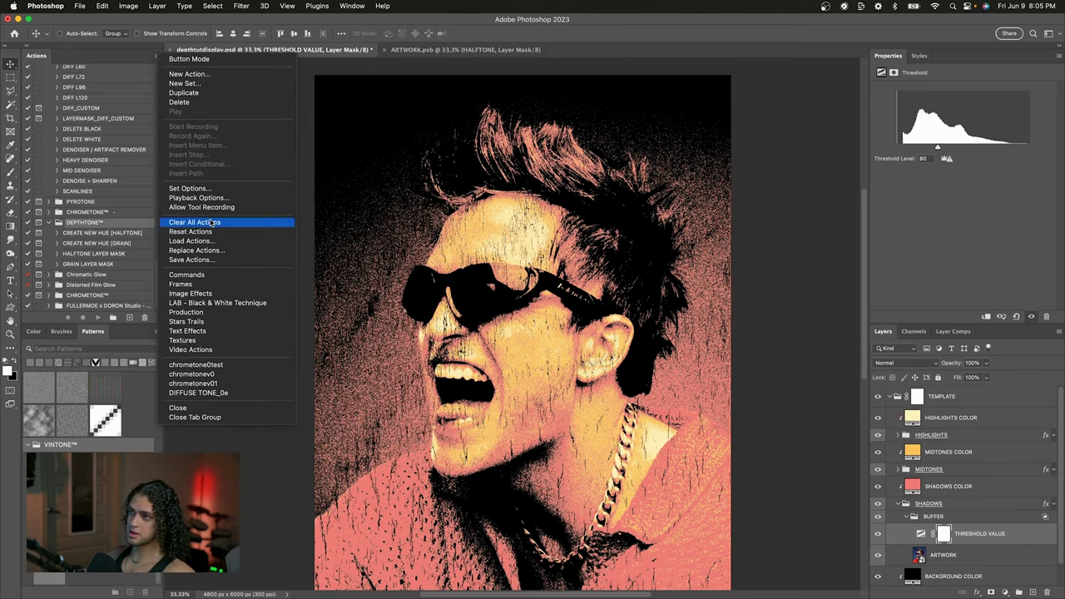
click(133, 65)
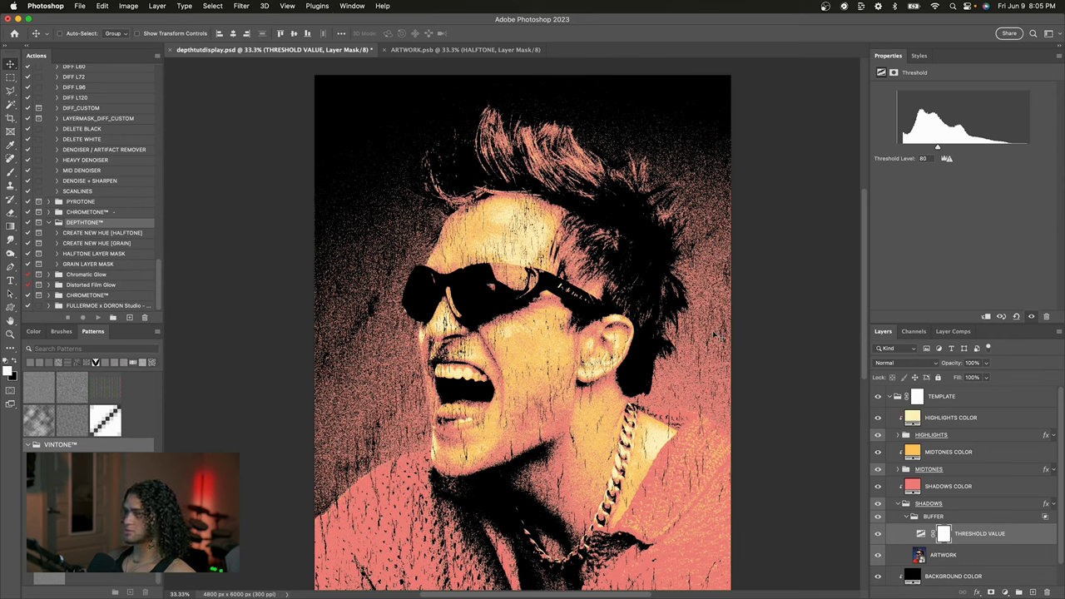
click(125, 243)
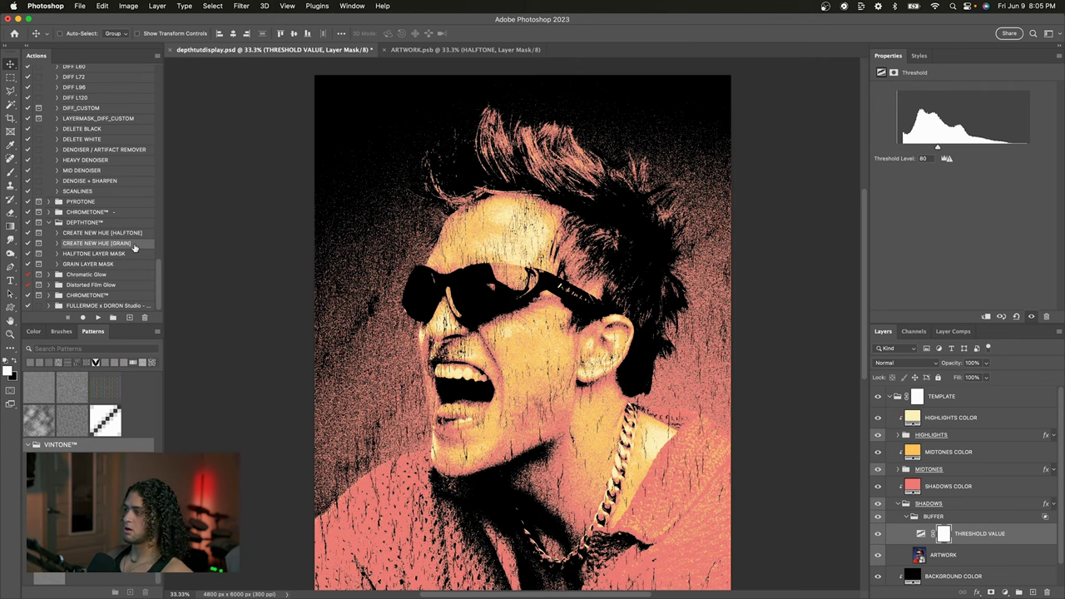
- Collapse SHADOWS, check the TEMPLATE group's mask, and select the ARTWORK layer
scroll(442, 296, right, 2)
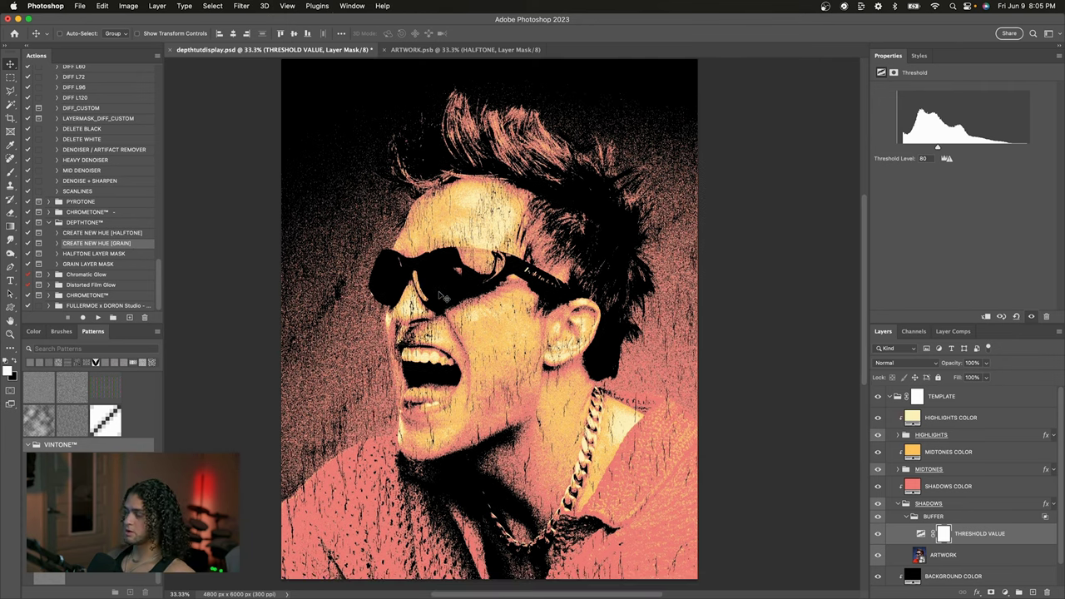
scroll(978, 480, down, 1)
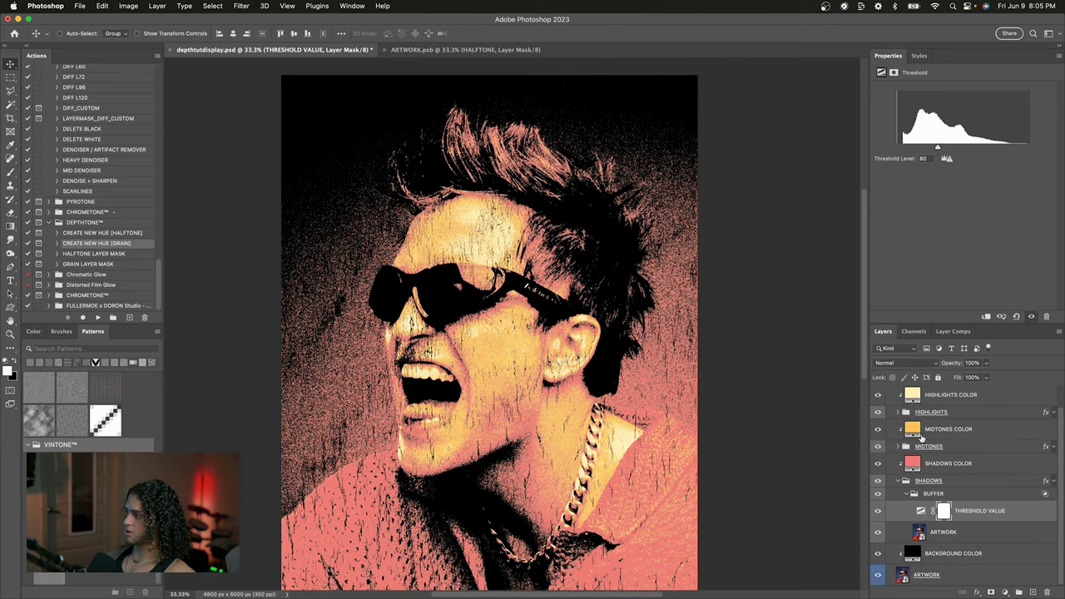
click(900, 483)
click(923, 546)
scroll(678, 459, left, 2)
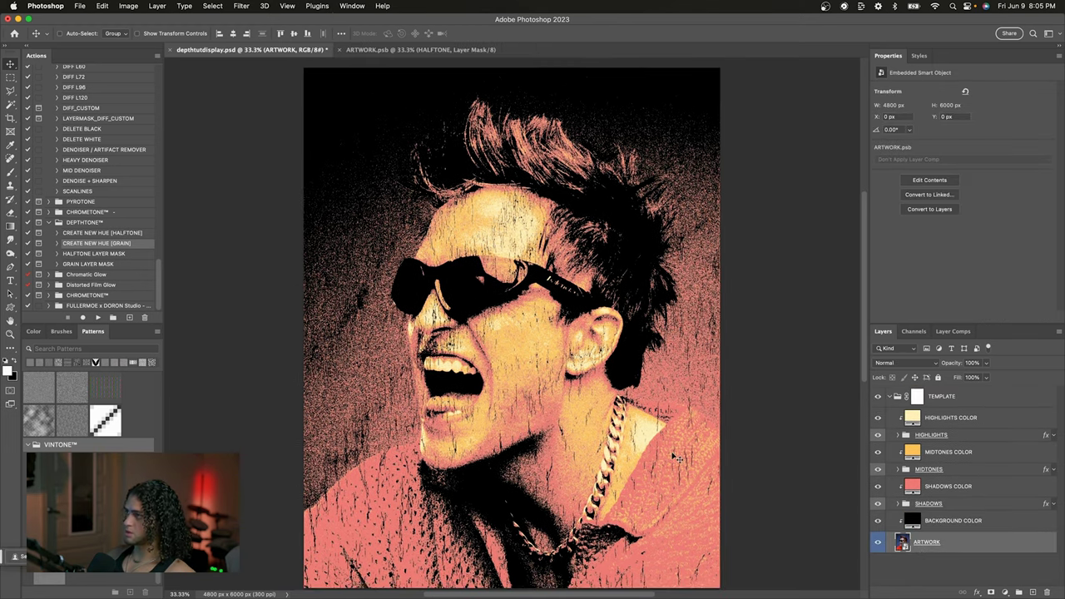
scroll(594, 353, up, 2)
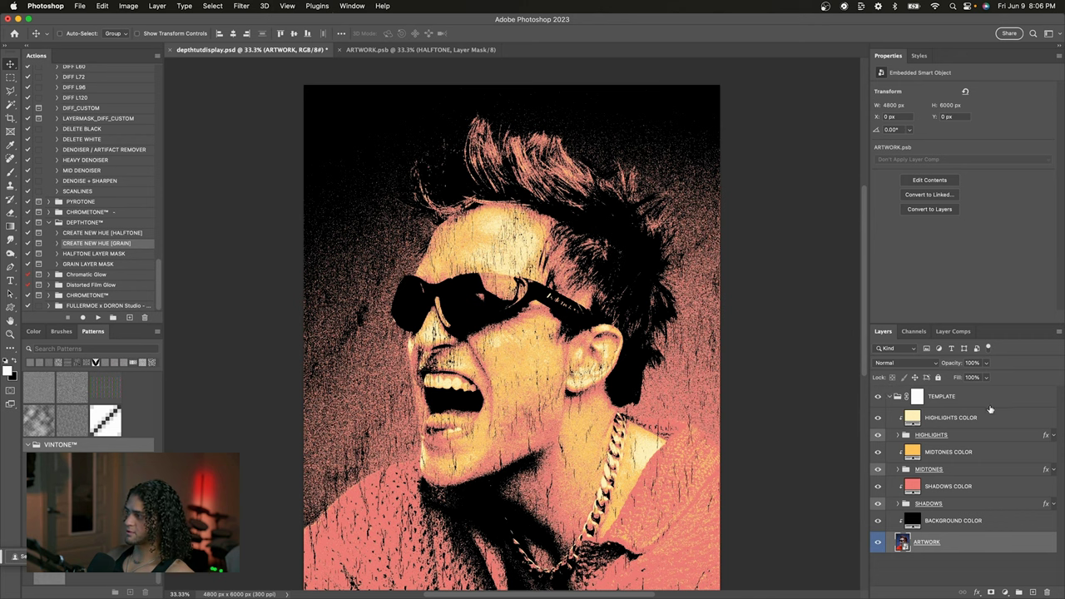
click(917, 398)
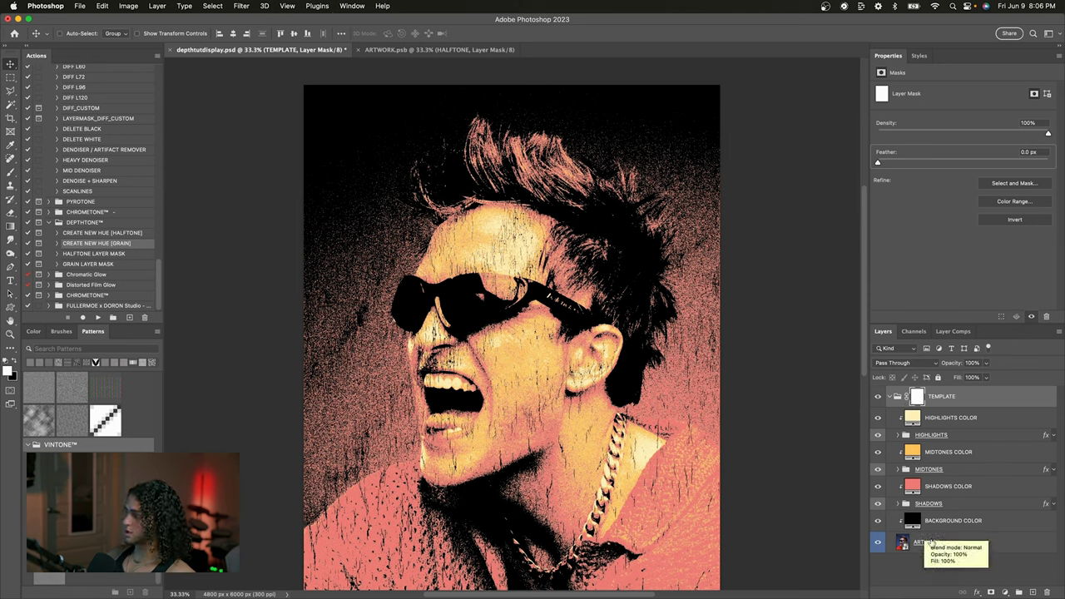
click(928, 542)
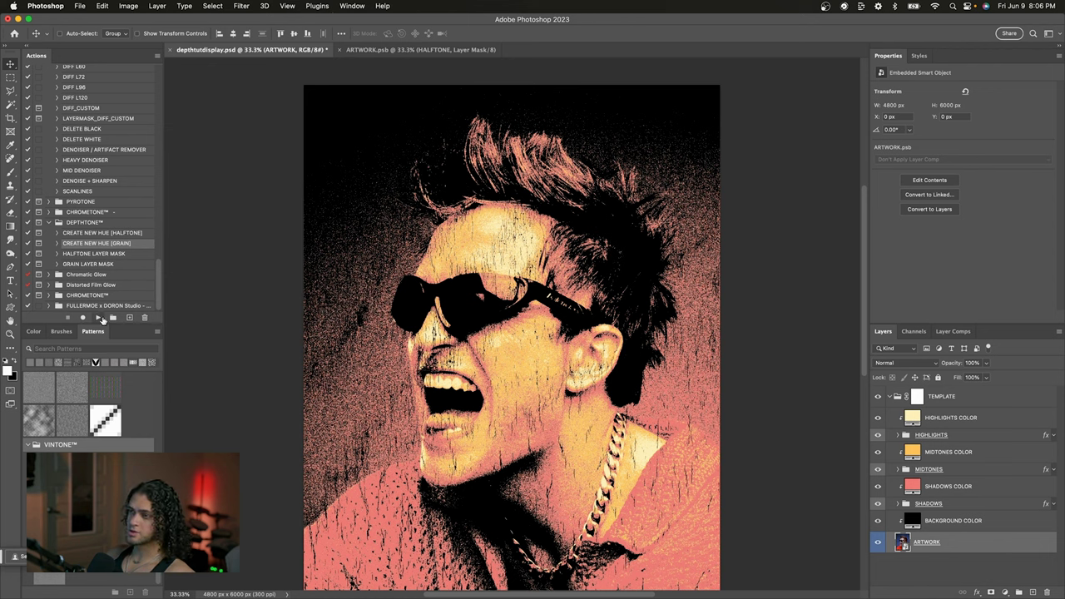
- Play CREATE NEW HUE [GRAIN], continue past its first message, and move the instructions aside
click(100, 320)
drag(424, 128, 566, 164)
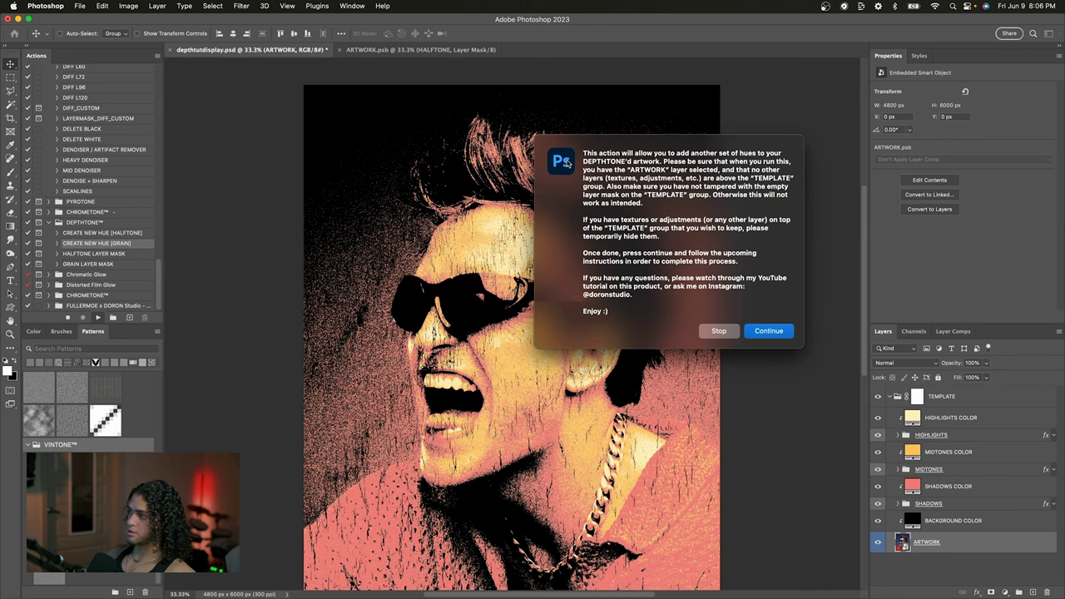
click(769, 330)
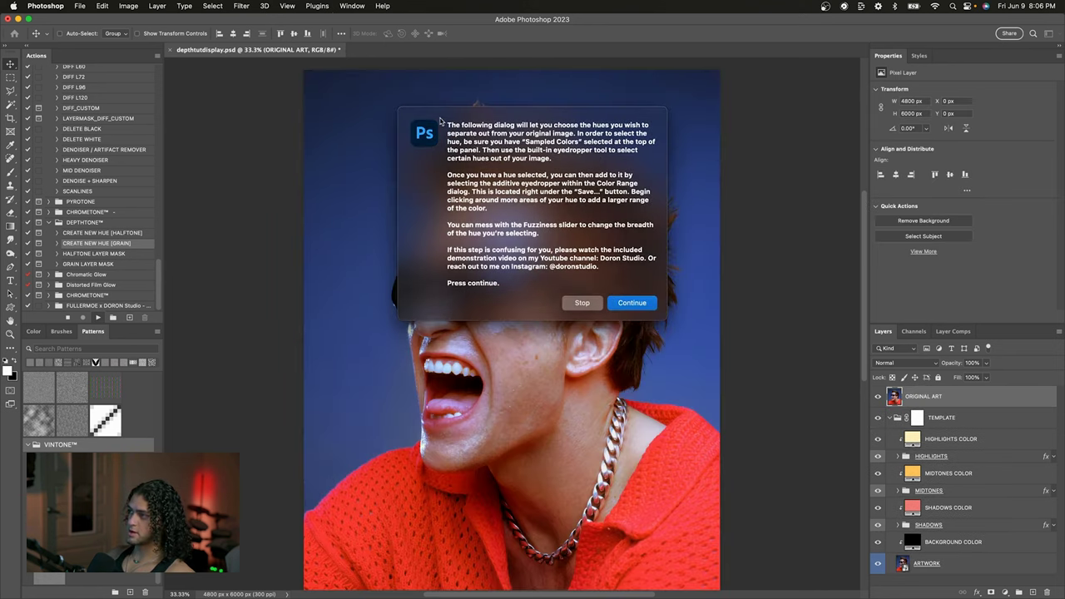
drag(441, 121, 589, 103)
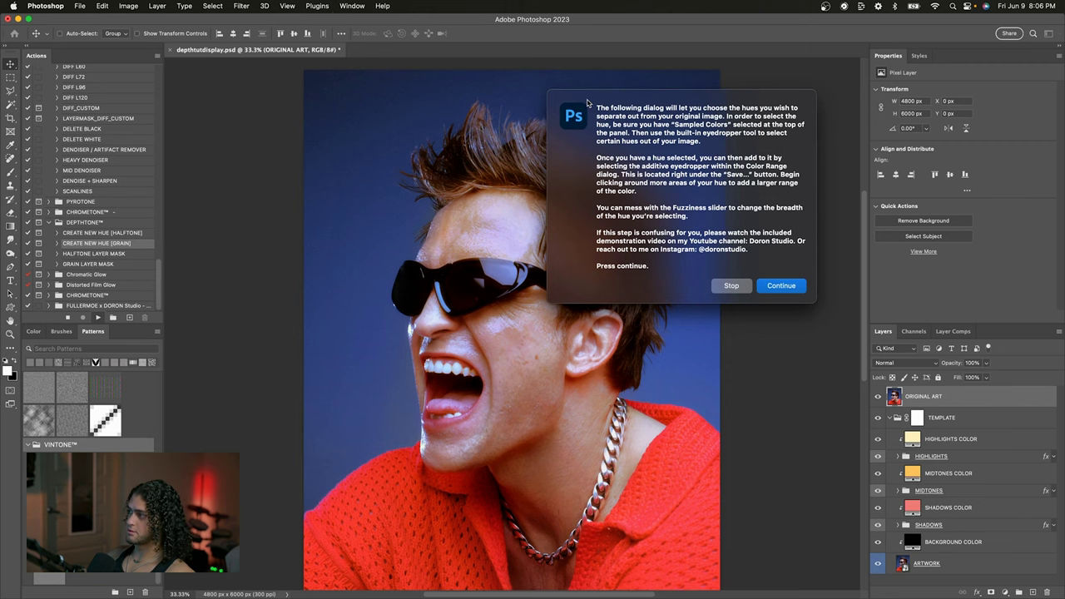
- Continue to the Color Range dialog and move it off the portrait
click(783, 286)
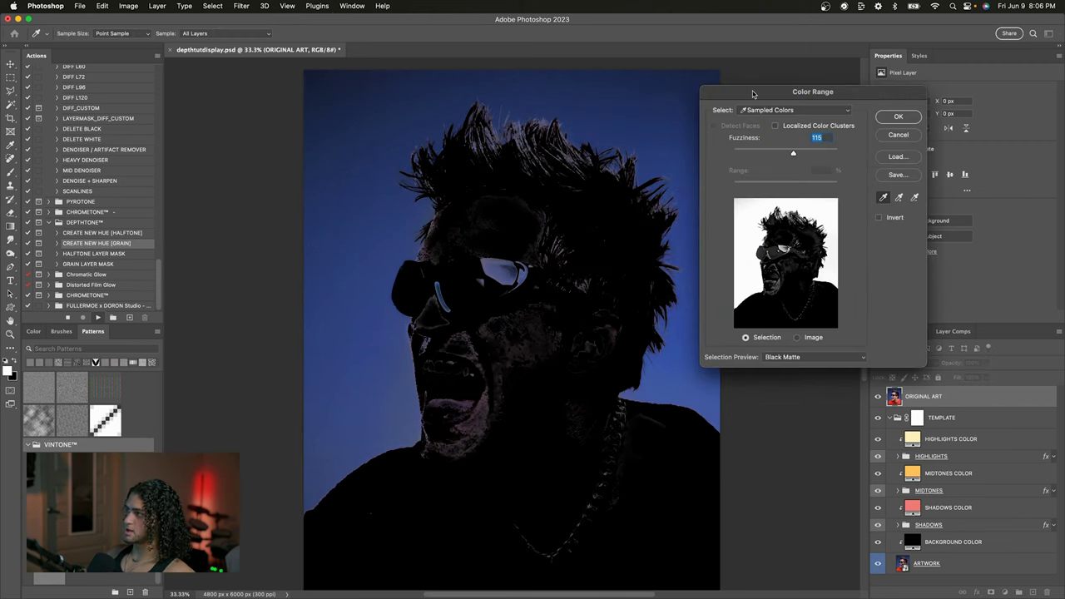
drag(754, 94, 743, 130)
scroll(664, 149, right, 2)
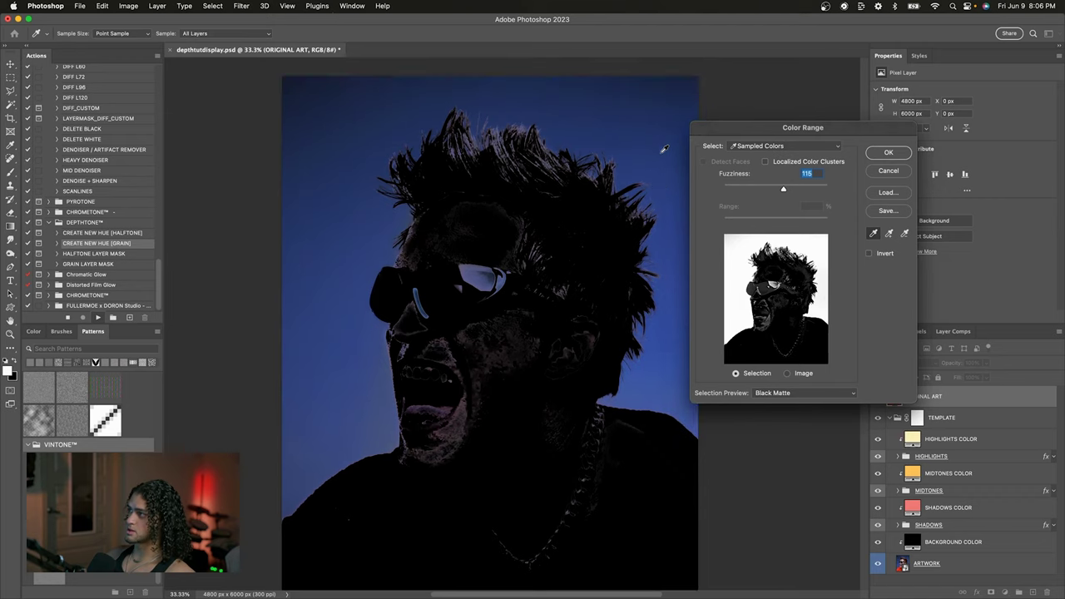
drag(723, 134, 760, 160)
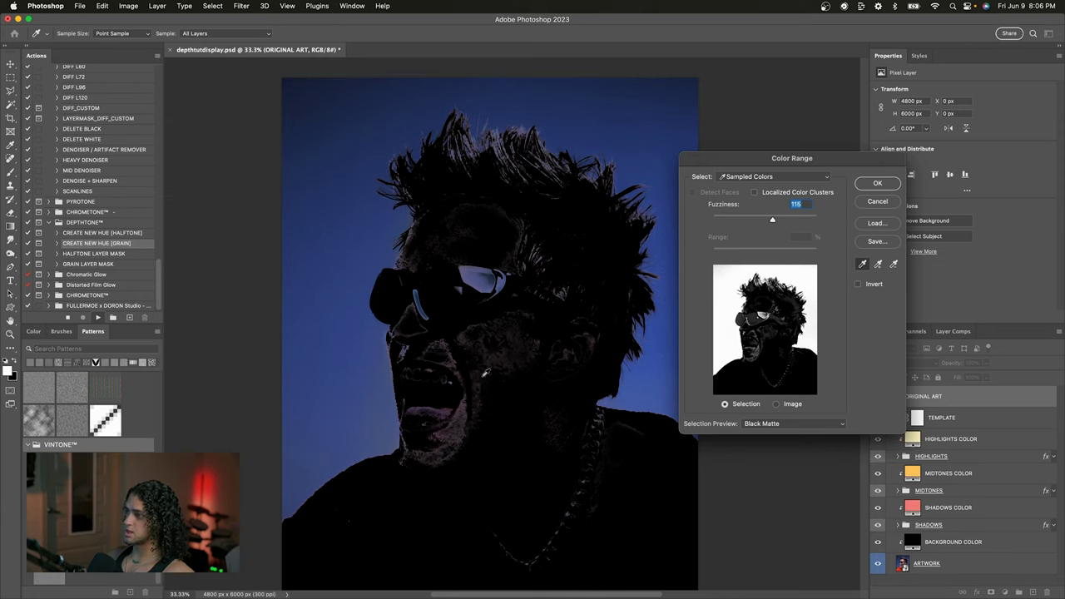
drag(737, 159, 675, 112)
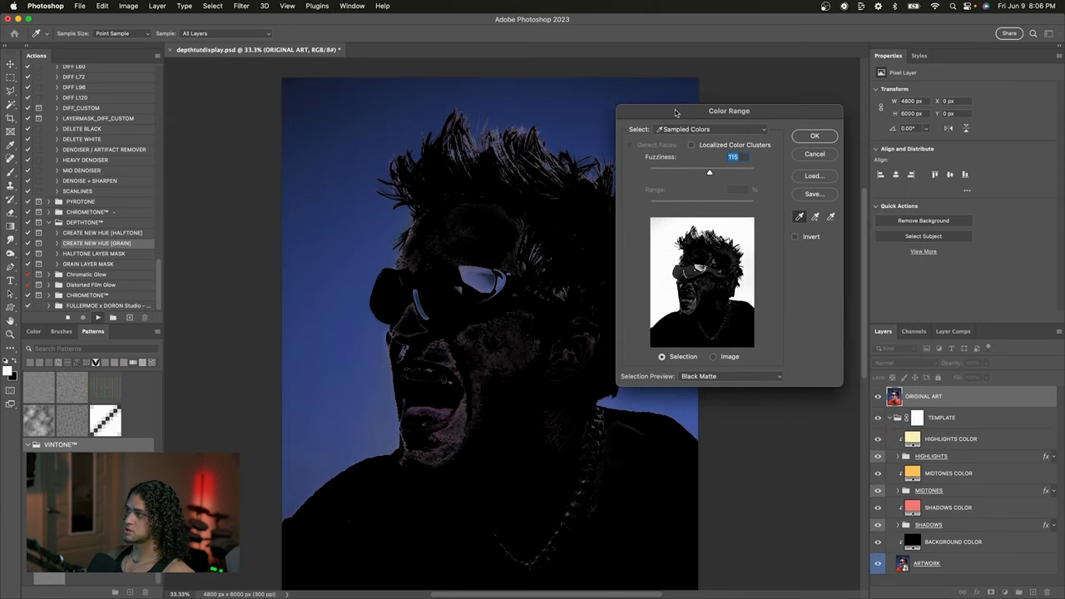
- Sample the face skin, adding several more face tones to the selection
click(490, 331)
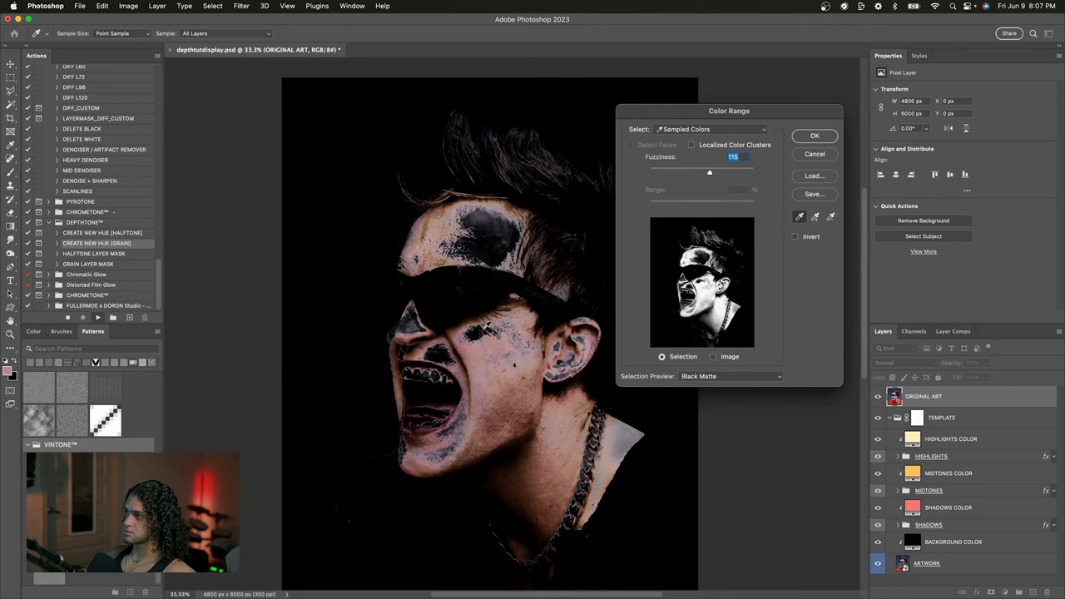
click(815, 217)
drag(722, 131, 799, 130)
click(482, 332)
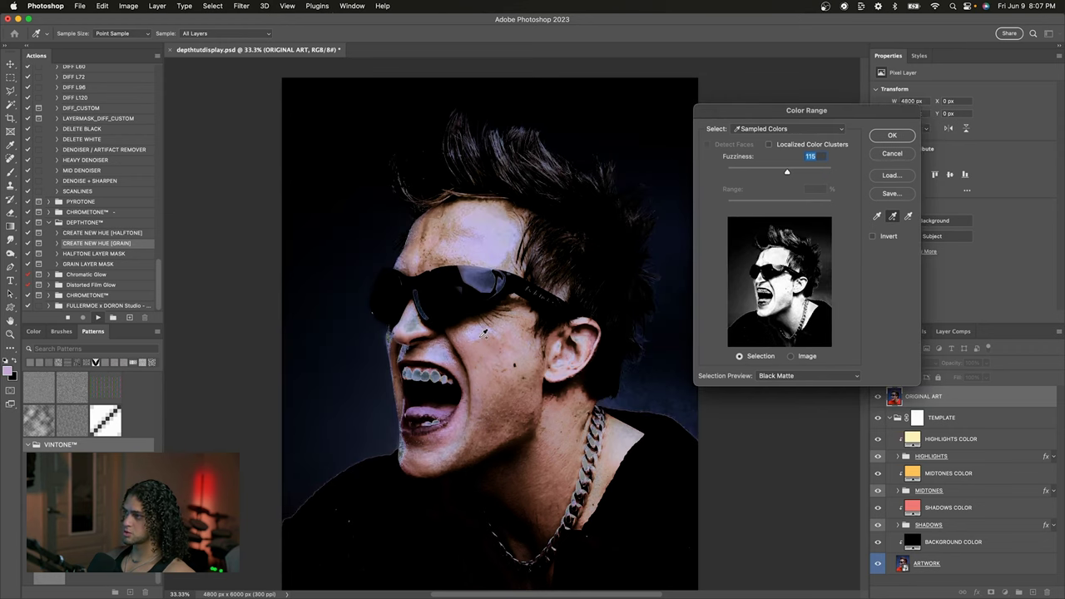
click(472, 346)
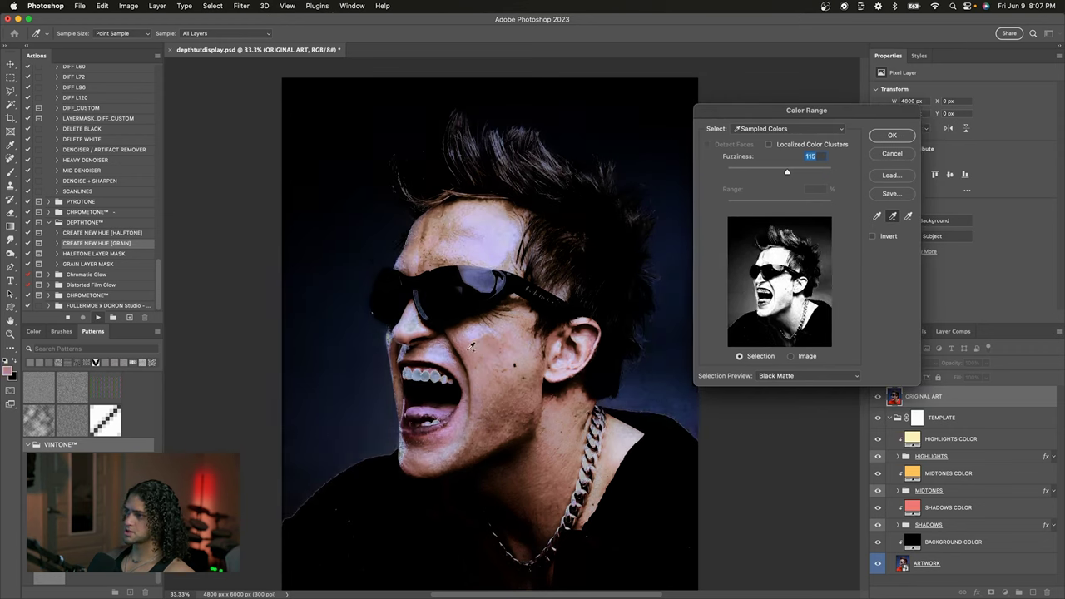
click(447, 235)
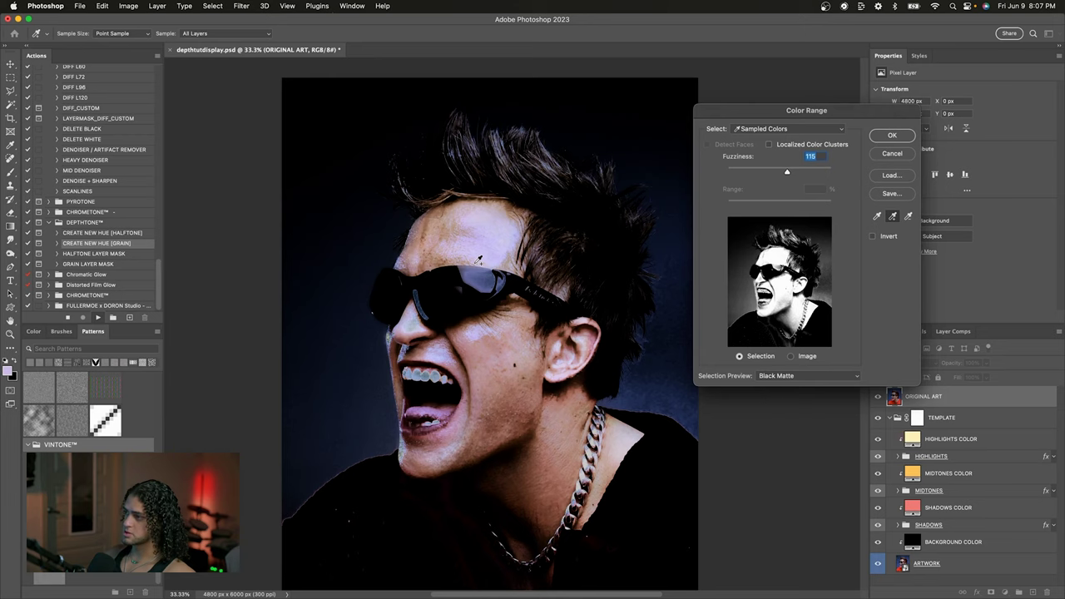
- Resample the dark blue background instead, adding its upper-left and lower-left areas
click(876, 215)
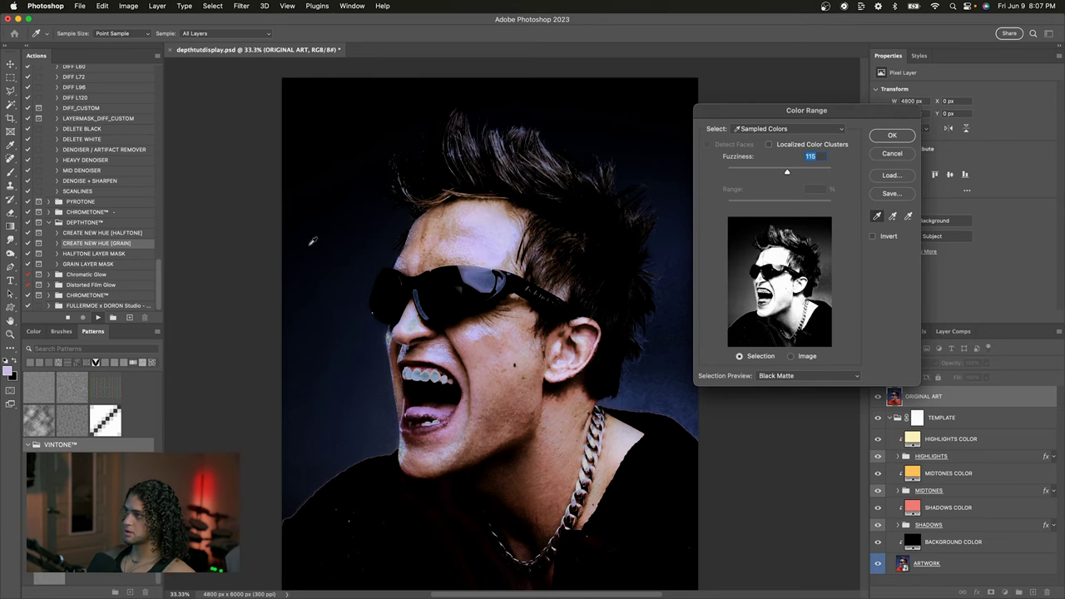
click(334, 265)
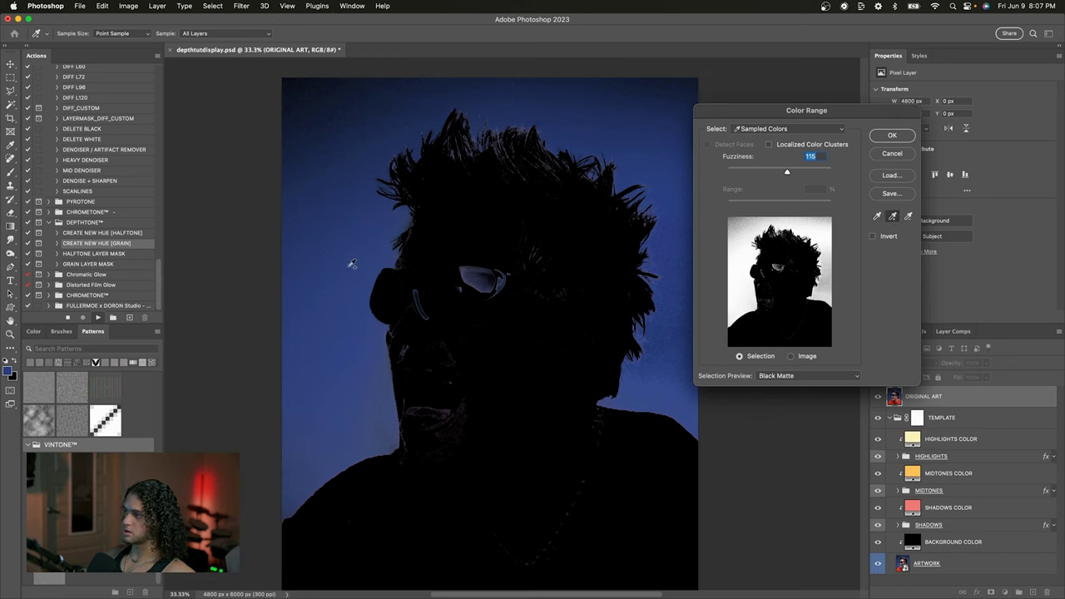
shift+click(347, 258)
click(318, 142)
click(319, 141)
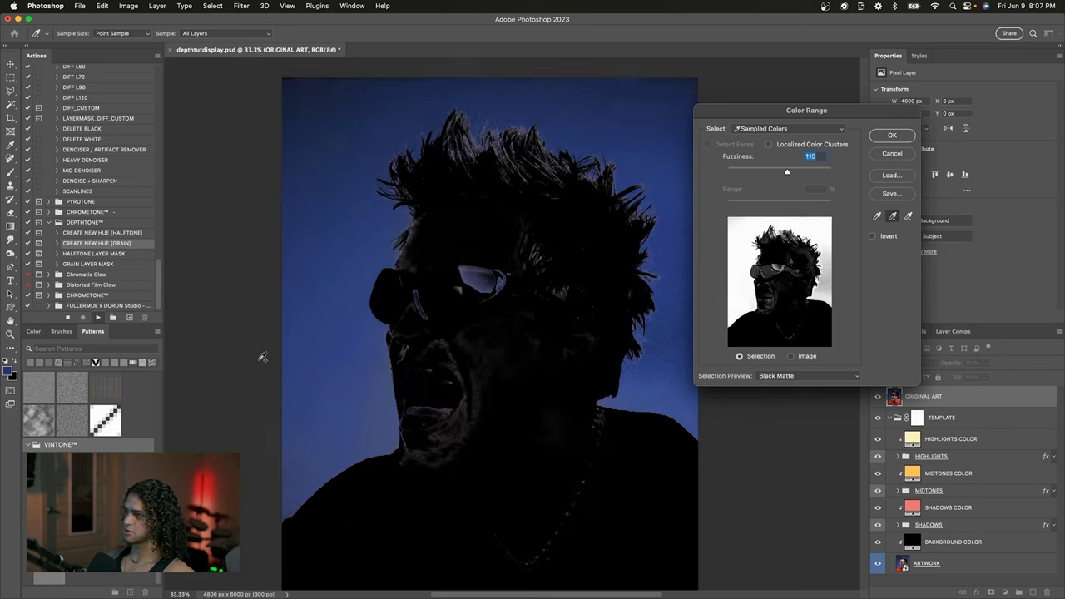
click(325, 390)
drag(786, 114, 720, 158)
- Confirm the background colour range and keep the grain pattern fill at the default 100% scale
key(Return)
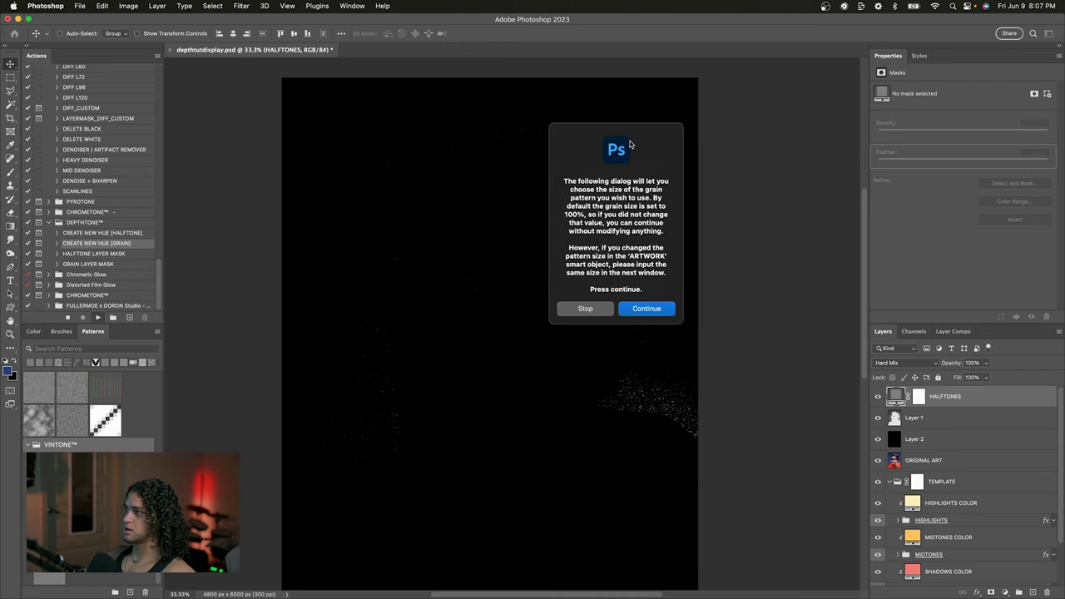
drag(628, 144, 667, 148)
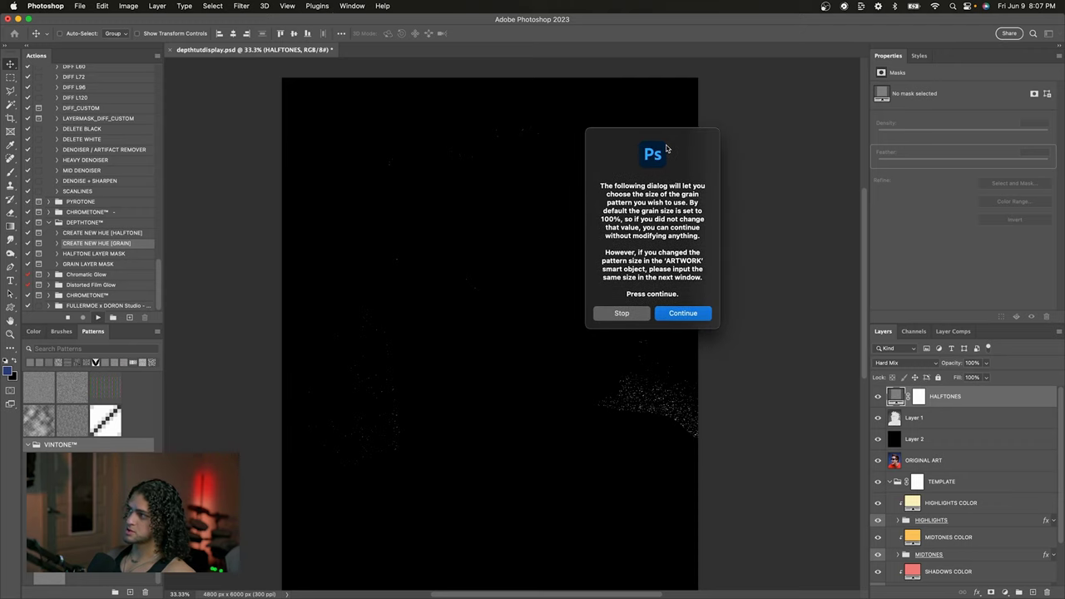
click(702, 312)
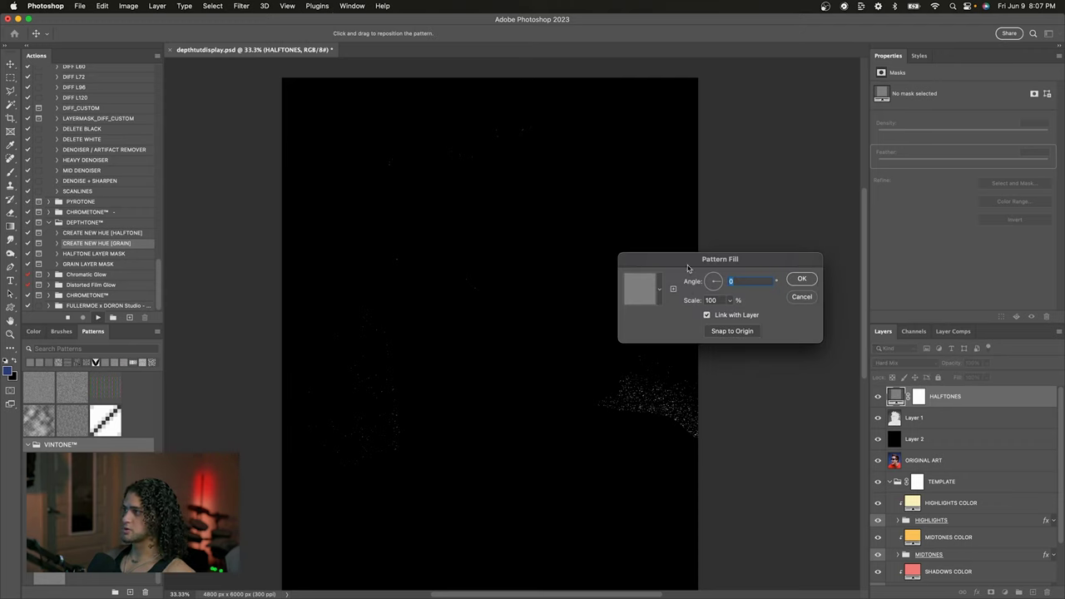
drag(690, 268, 691, 246)
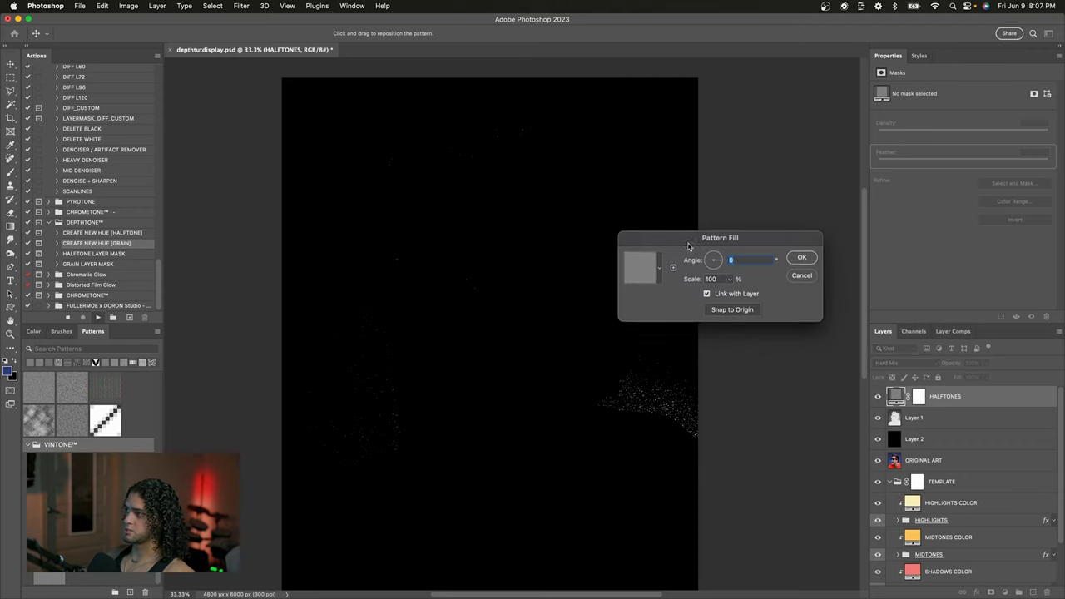
click(800, 258)
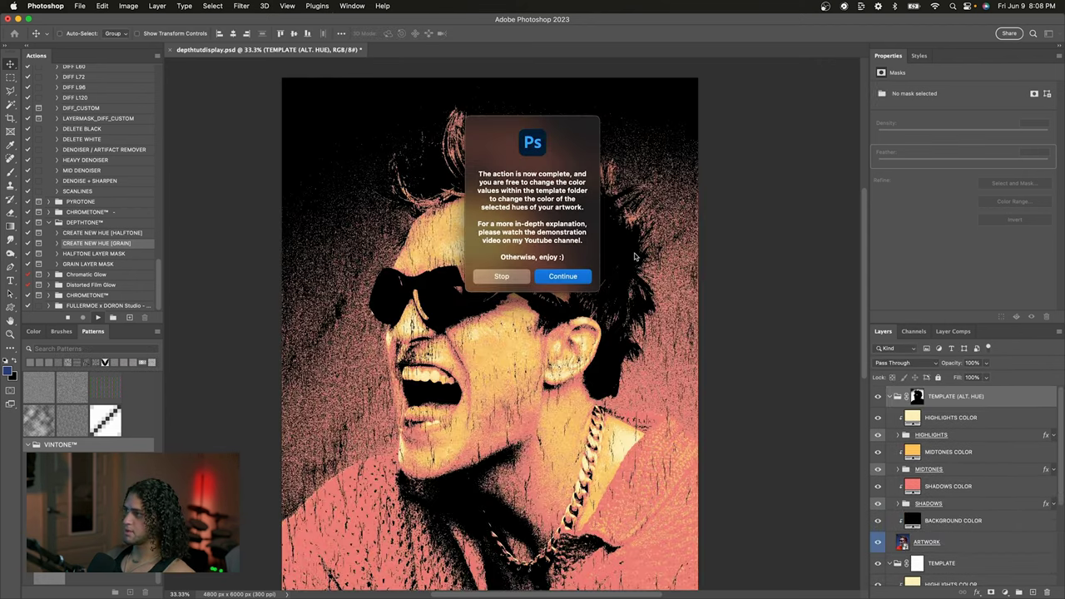
- Dismiss the action-complete message and collapse the template layer groups
click(561, 277)
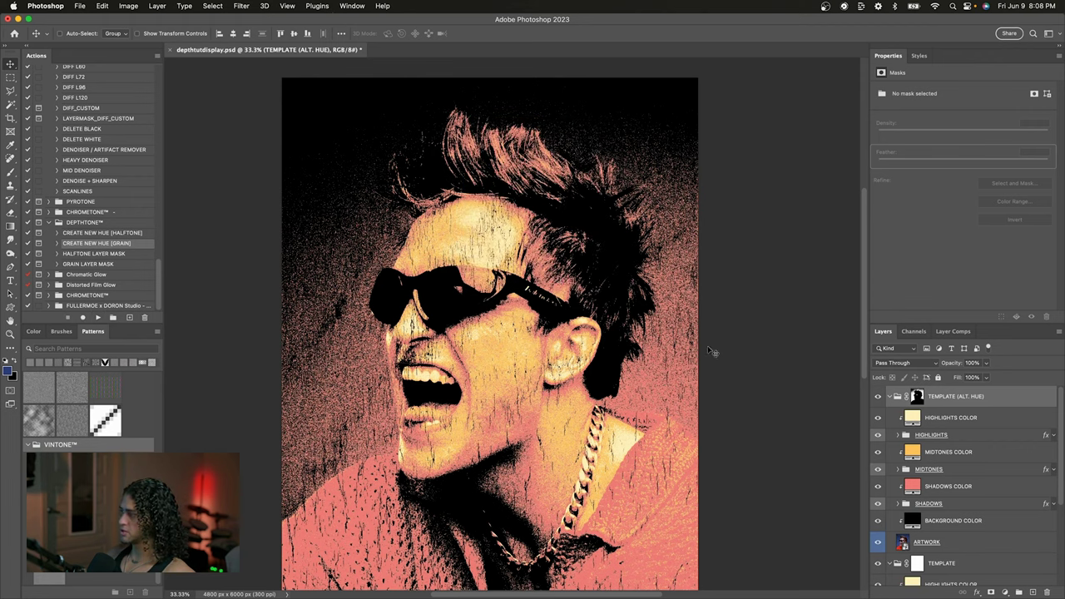
click(889, 397)
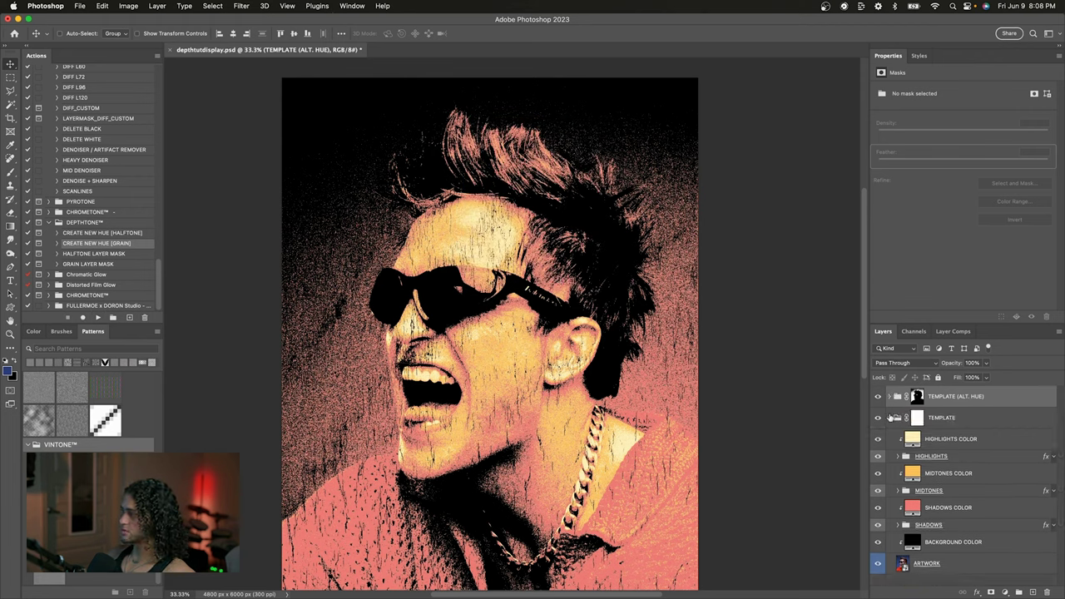
click(890, 420)
click(908, 409)
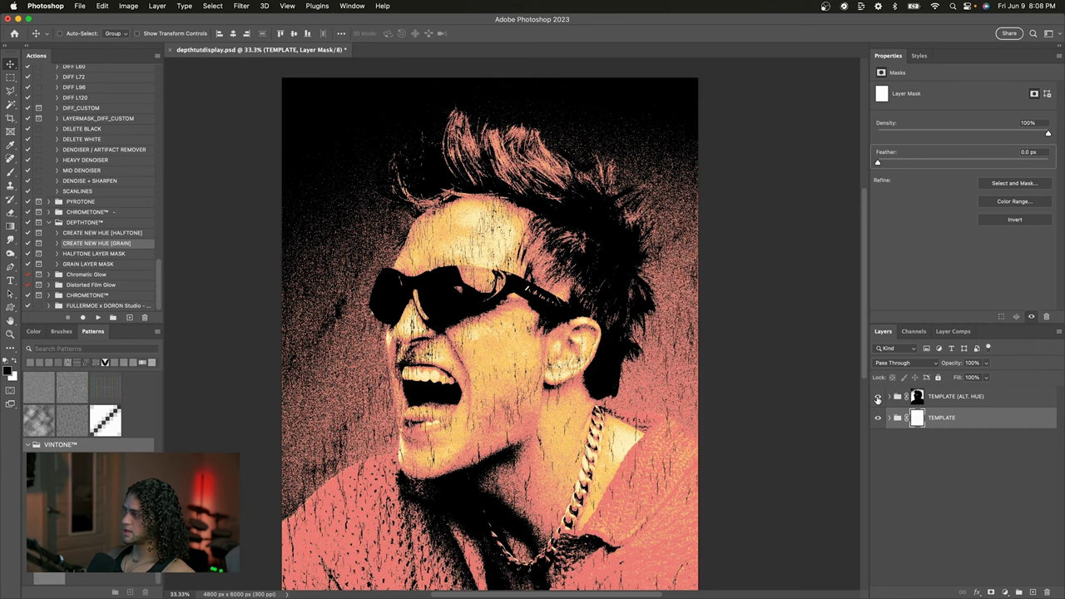
- Show the TEMPLATE (ALT. HUE) group's mask alone and zoom in to inspect its grain
click(957, 398)
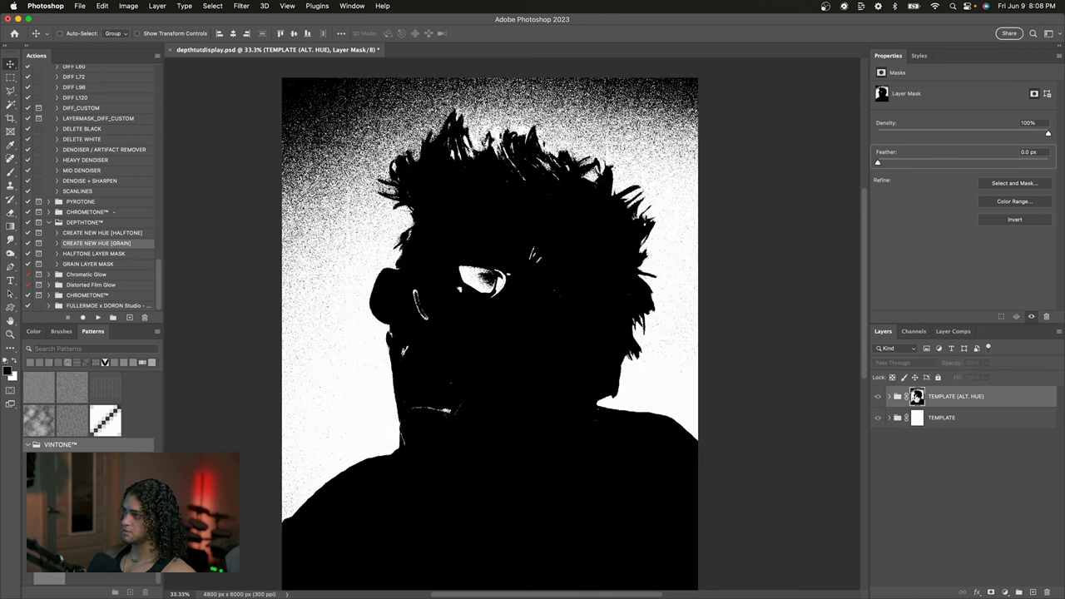
alt+click(917, 397)
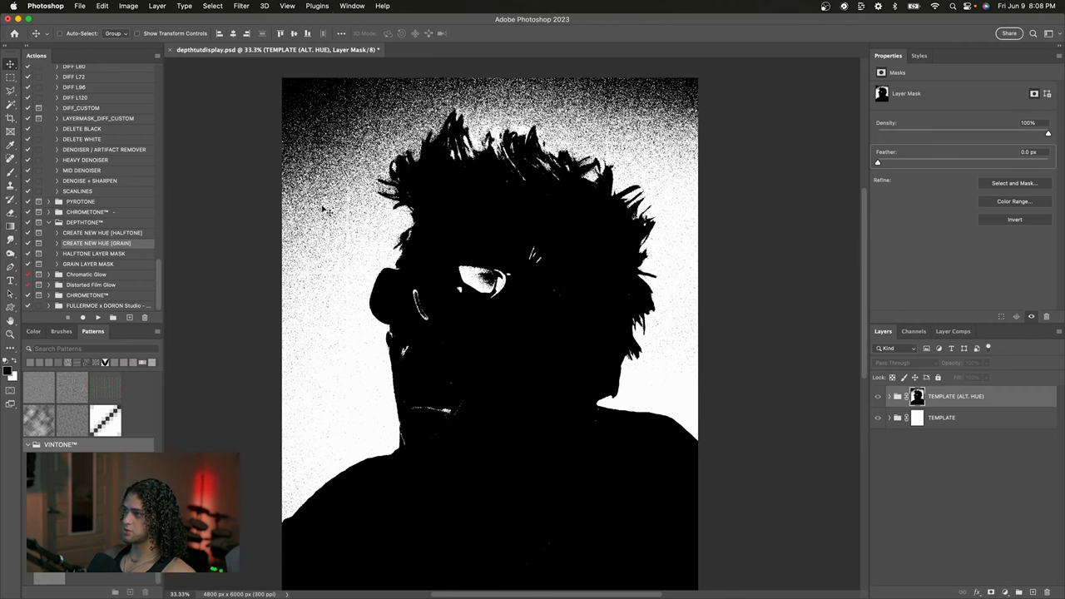
scroll(543, 176, up, 3)
scroll(359, 259, up, 5)
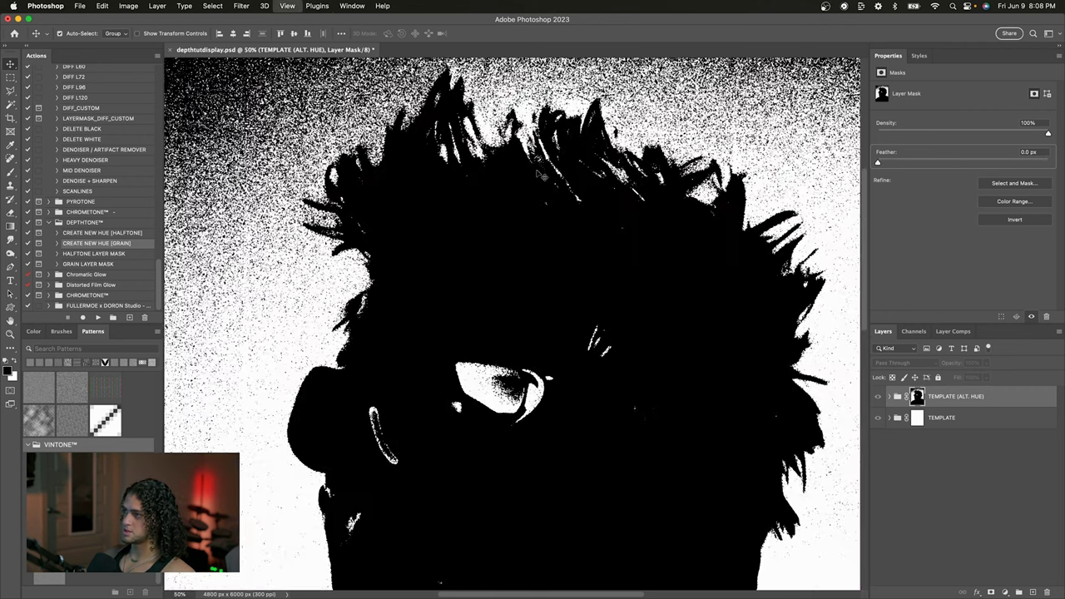
scroll(408, 265, down, 5)
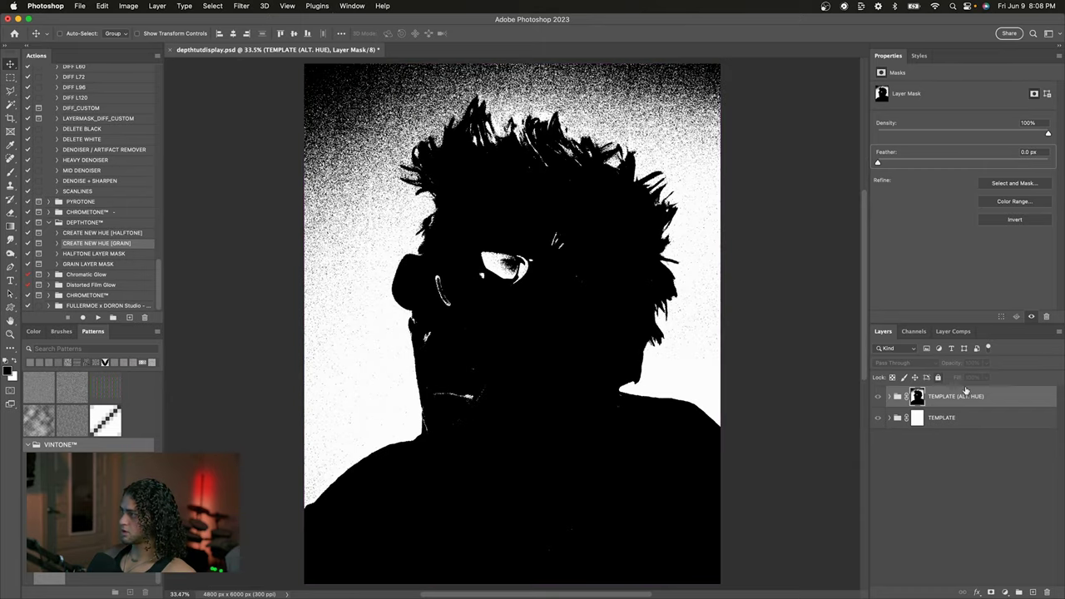
- Change the alt-hue SHADOWS COLOR fill from salmon to blue
click(980, 398)
click(889, 396)
double_click(913, 488)
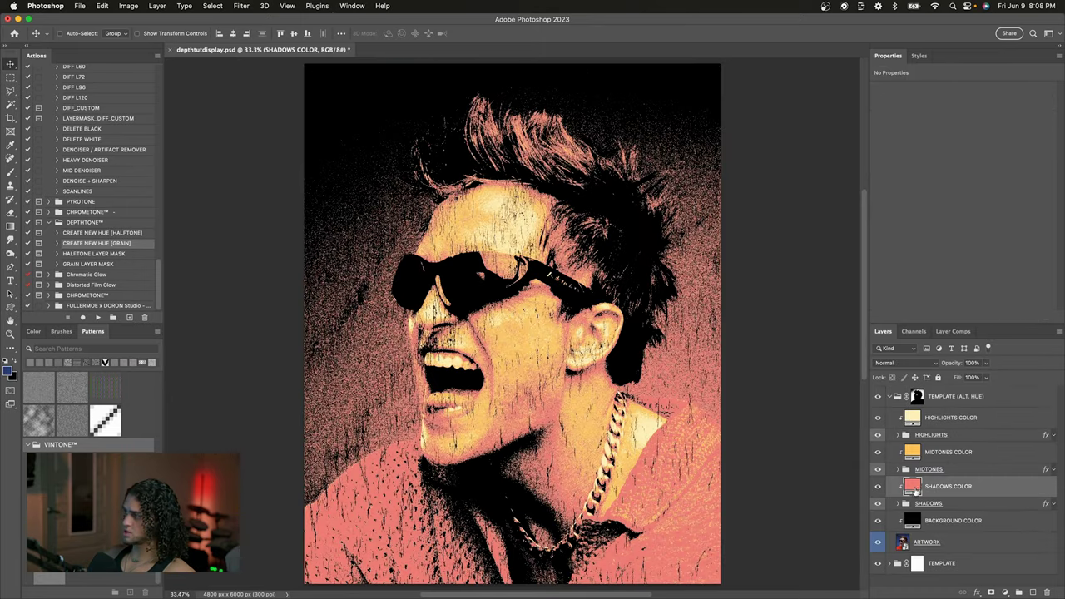
mouse_move(833, 239)
mouse_down()
mouse_move(776, 225)
mouse_move(770, 204)
mouse_move(800, 193)
mouse_up()
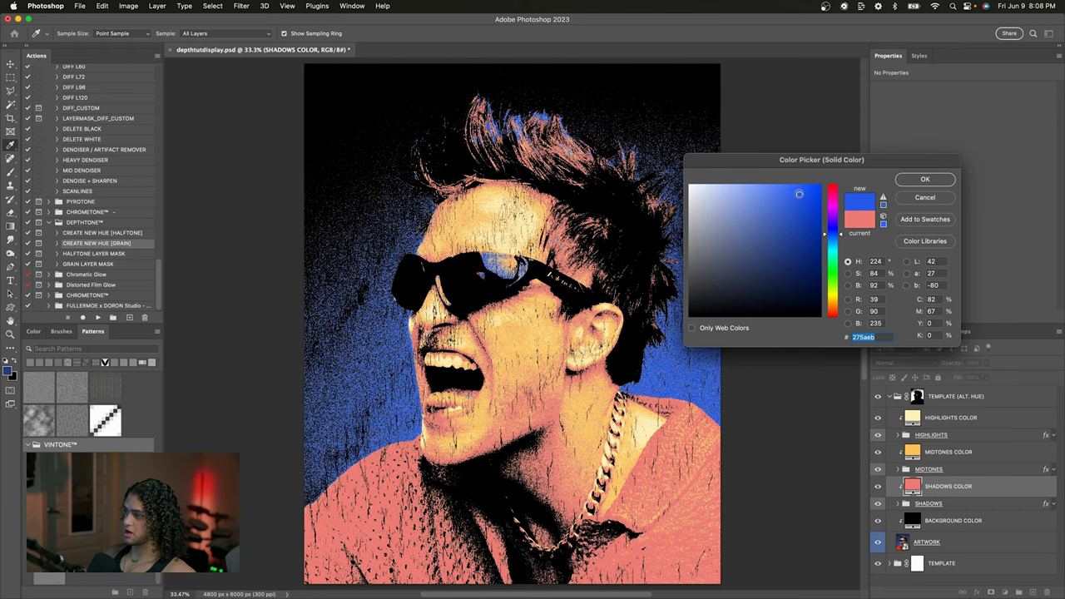
click(925, 179)
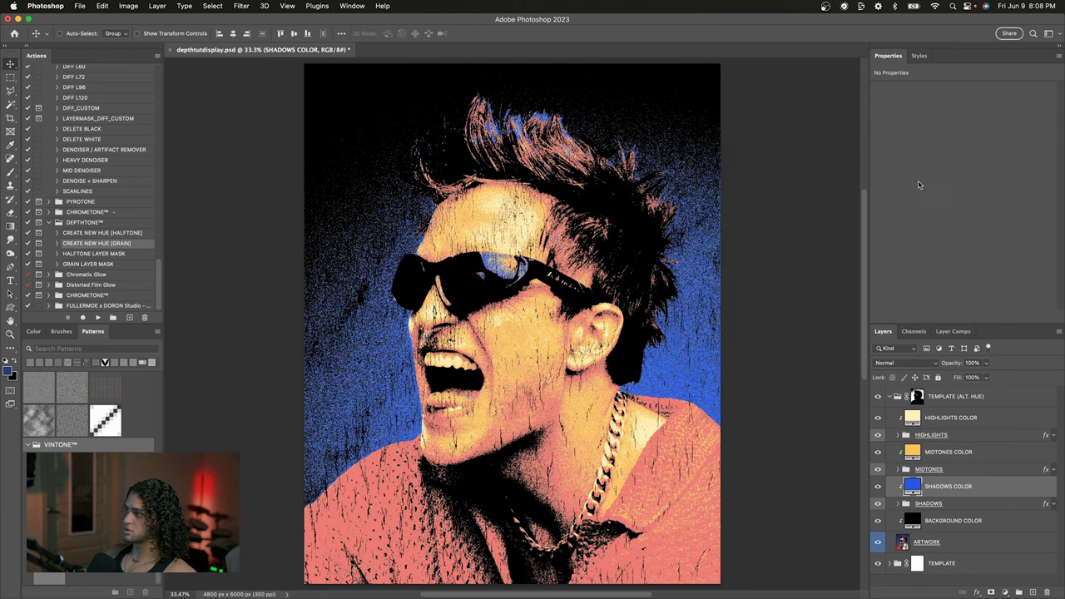
scroll(668, 246, up, 2)
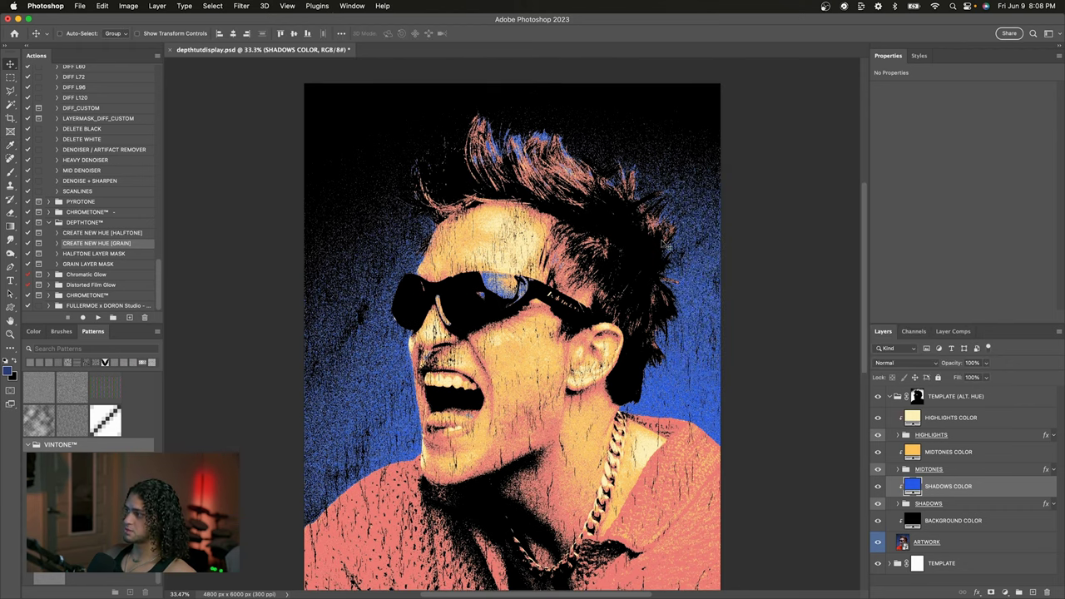
- Set the MIDTONES COLOR fill to light blue 88c0ff
double_click(913, 452)
drag(832, 250, 830, 239)
click(751, 184)
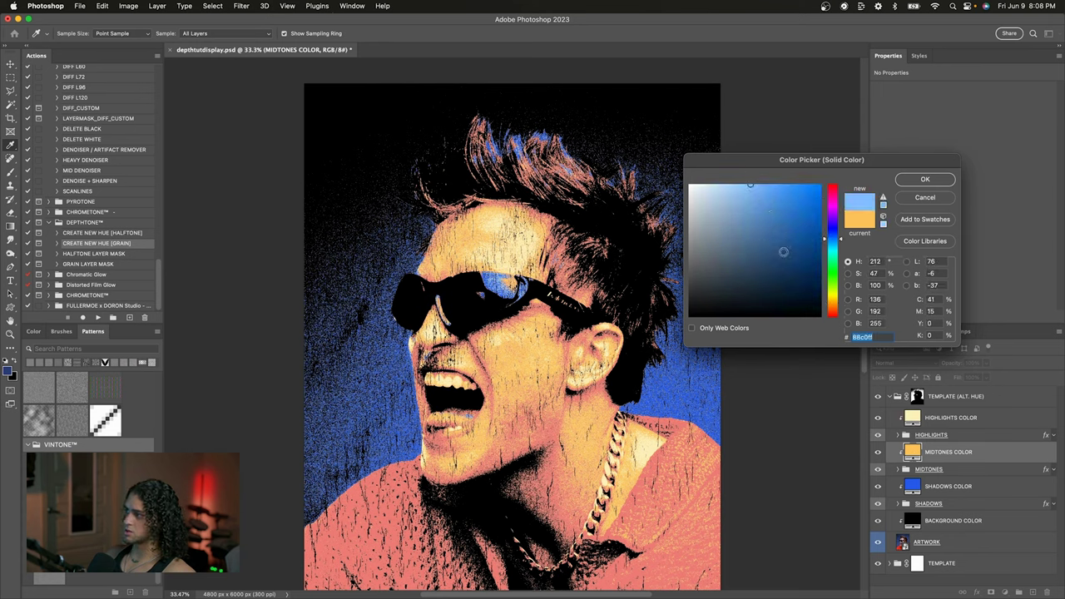
key(Return)
- Set the HIGHLIGHTS COLOR fill to pale yellow
double_click(913, 417)
drag(753, 208, 749, 172)
click(925, 198)
key(v)
scroll(726, 363, down, 2)
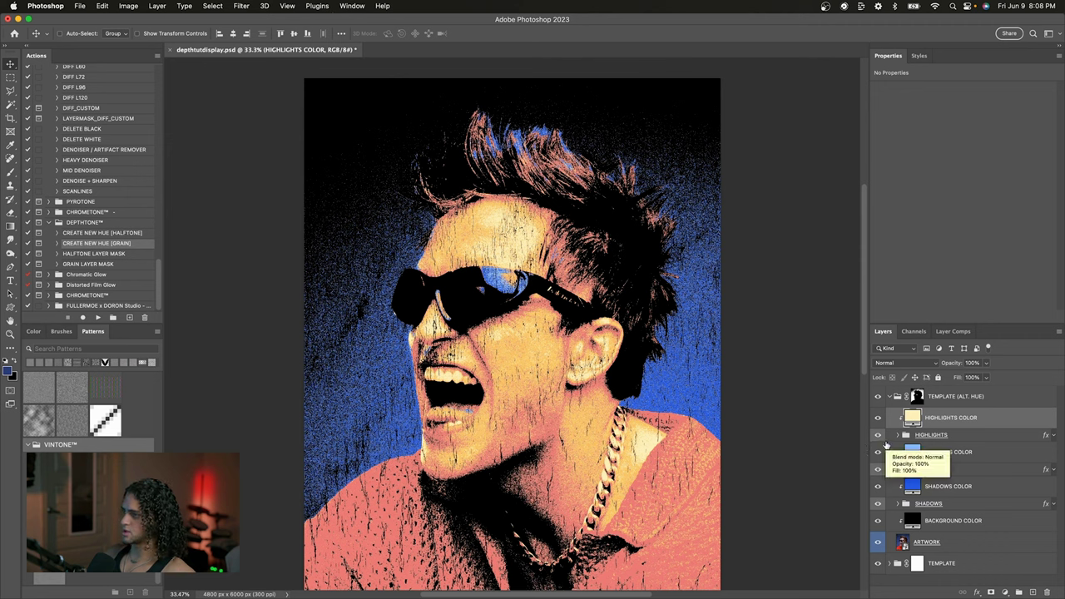
- Lighten the SHADOWS COLOR blue to 5c83f2 and collapse the TEMPLATE (ALT. HUE) group
double_click(913, 486)
drag(772, 201, 767, 185)
click(921, 179)
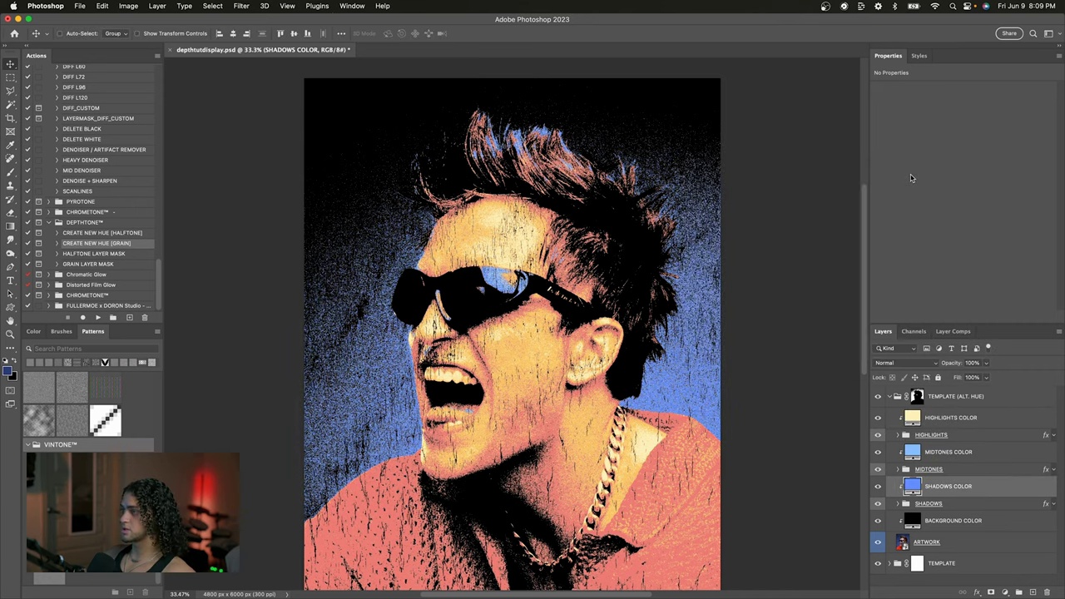
click(890, 397)
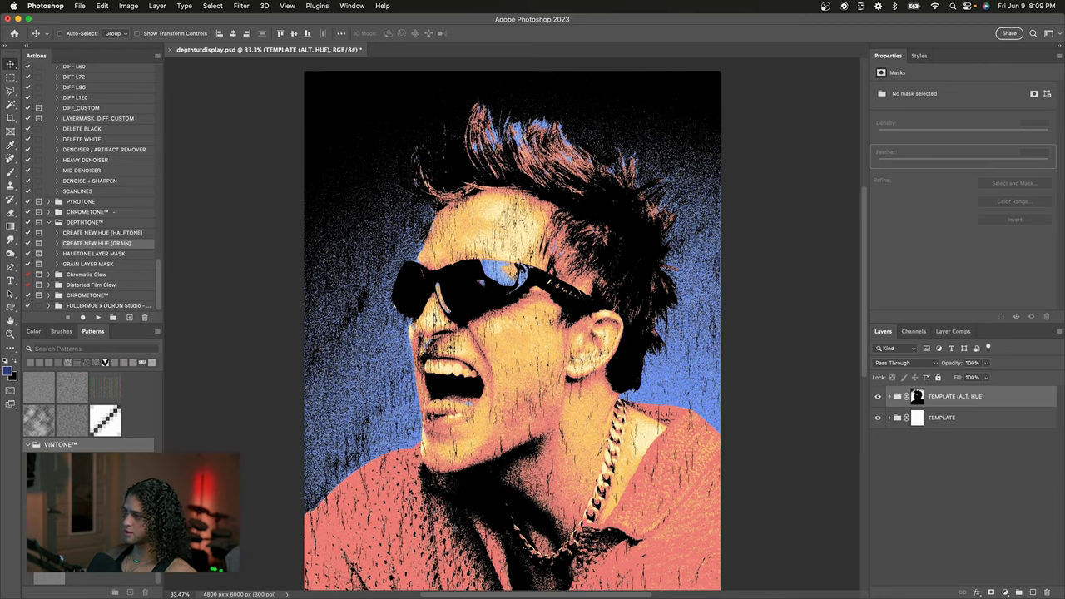
- Select the HALFTONE LAYER MASK action in the Actions panel
scroll(656, 460, down, 5)
scroll(656, 460, up, 3)
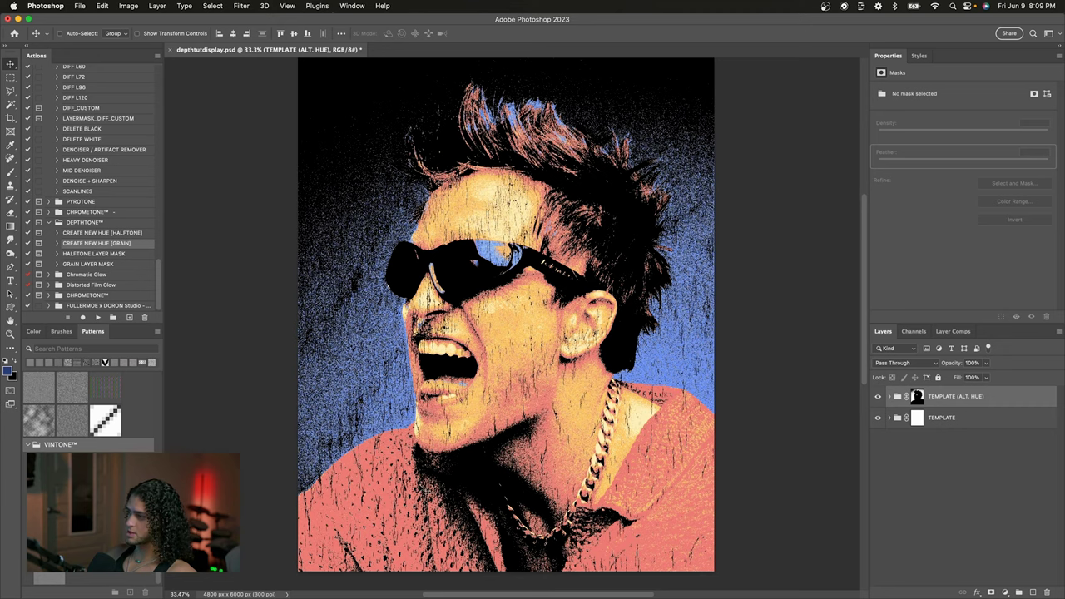
scroll(425, 490, up, 1)
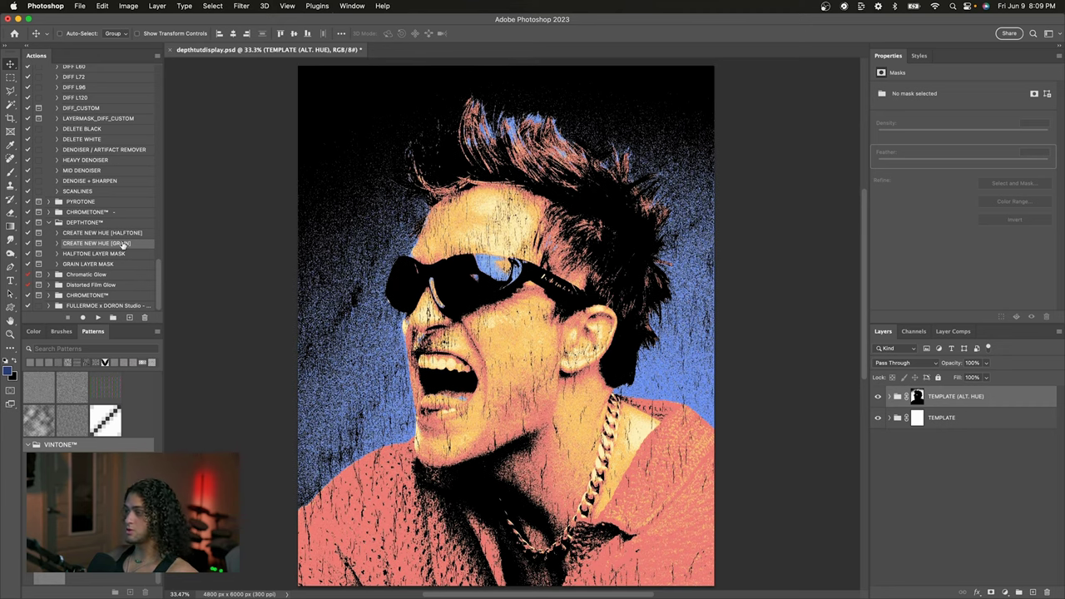
scroll(658, 416, down, 1)
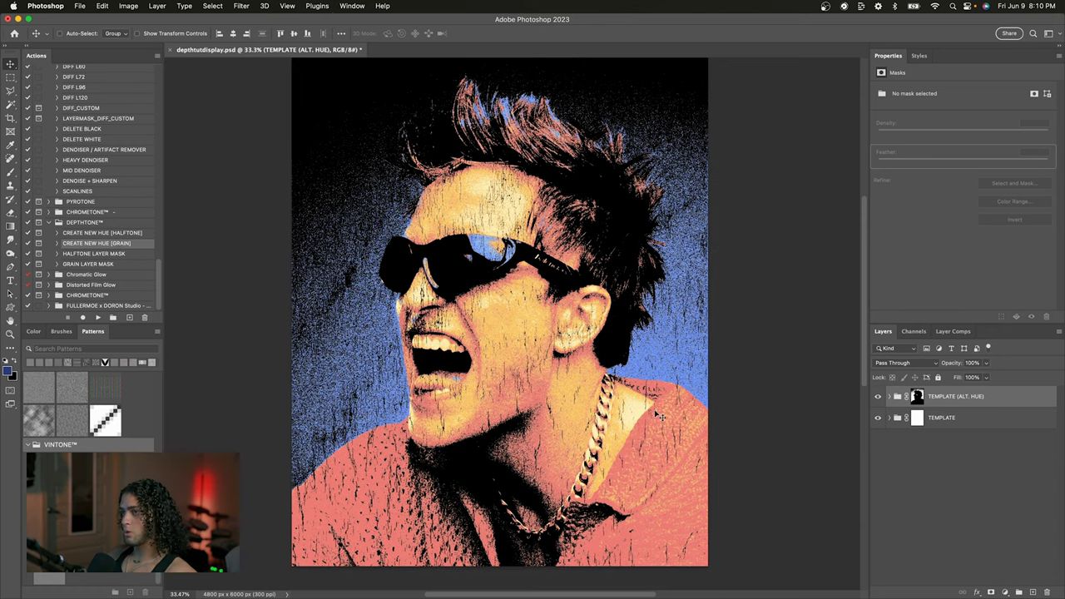
click(127, 254)
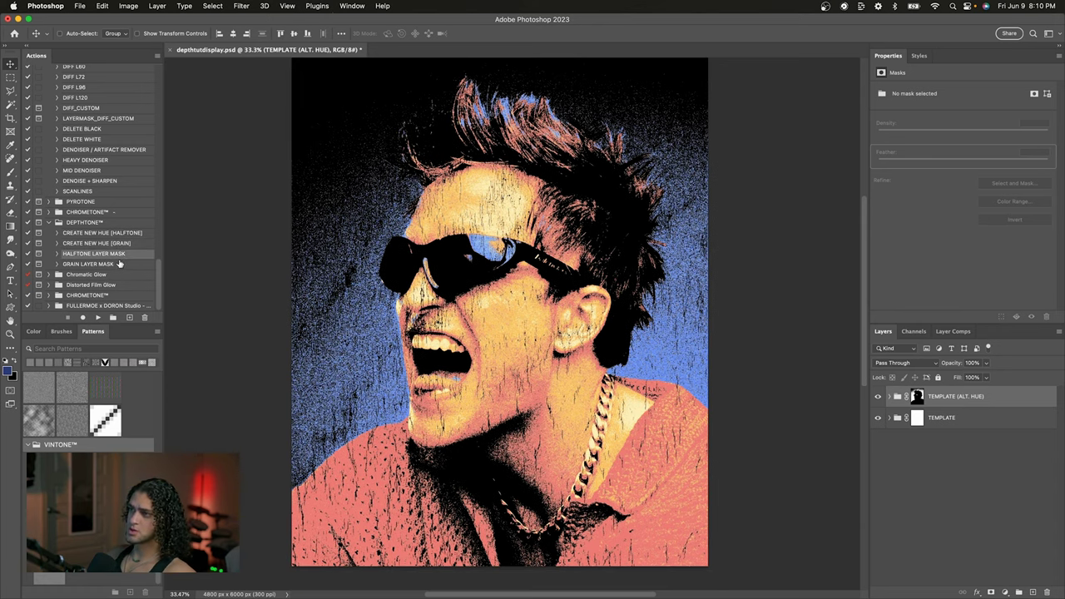
scroll(388, 309, up, 1)
scroll(442, 316, down, 2)
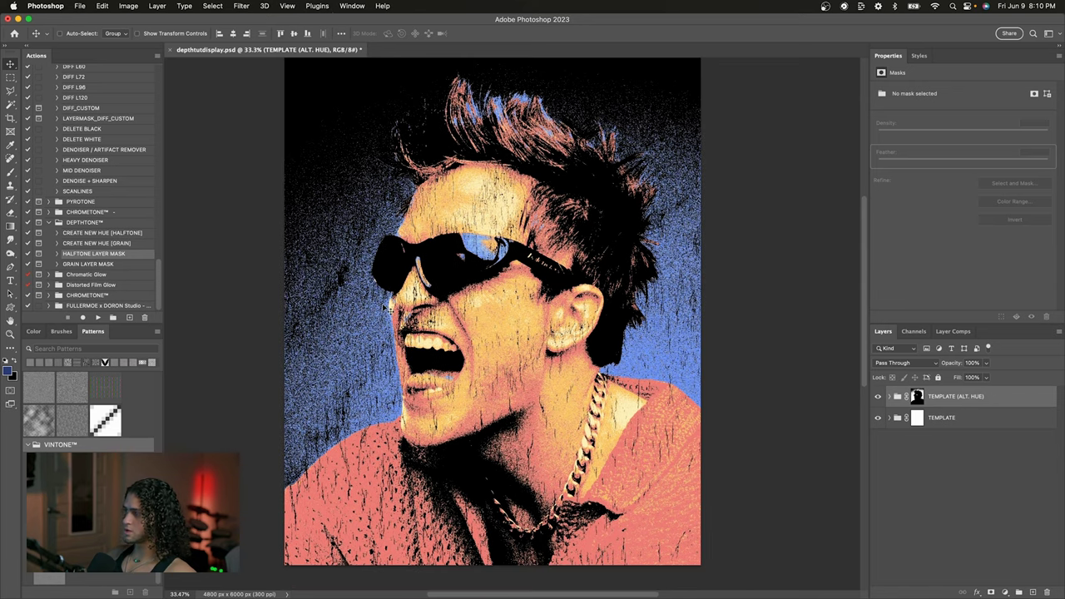
scroll(751, 378, up, 2)
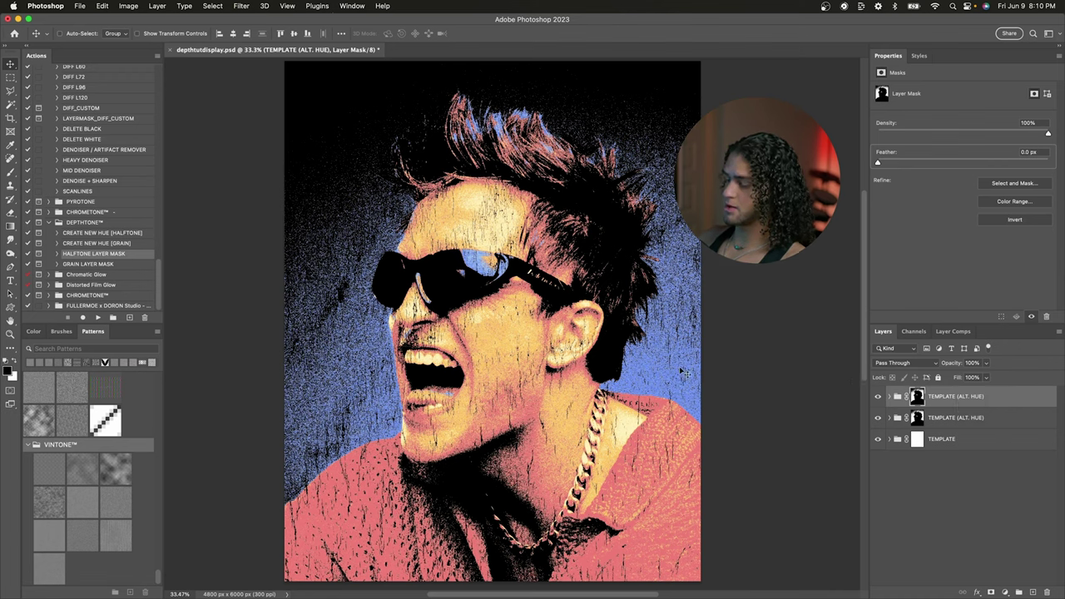
- Fill the new top group's layer mask with black
key(super+BackSpace)
key(super)
key(alt+BackSpace)
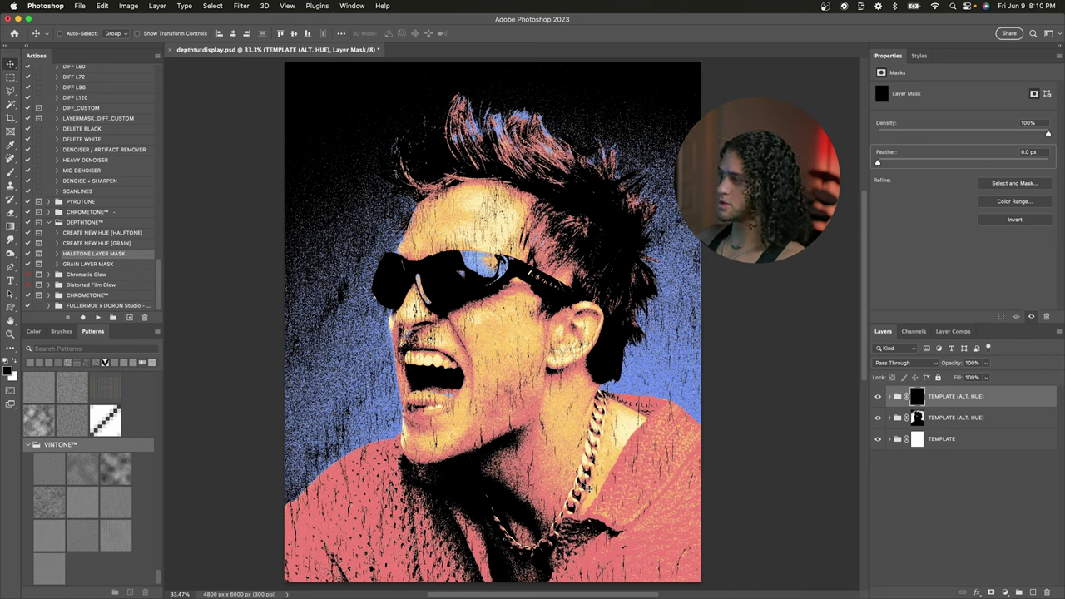
- With the top group's mask disabled, set its SHADOWS COLOR to orange ff9a4f
click(890, 397)
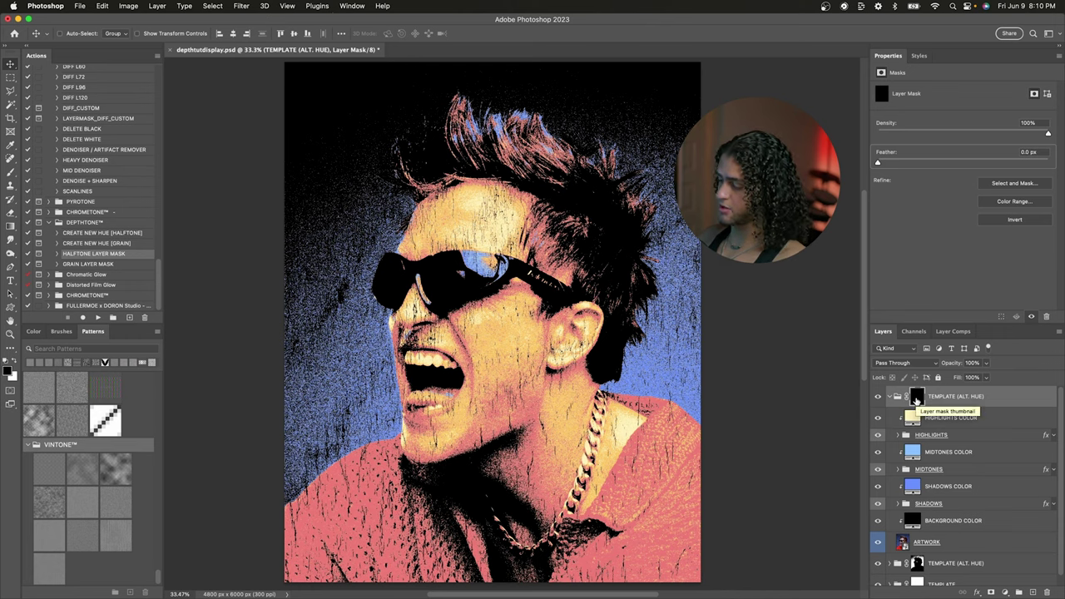
shift+click(917, 398)
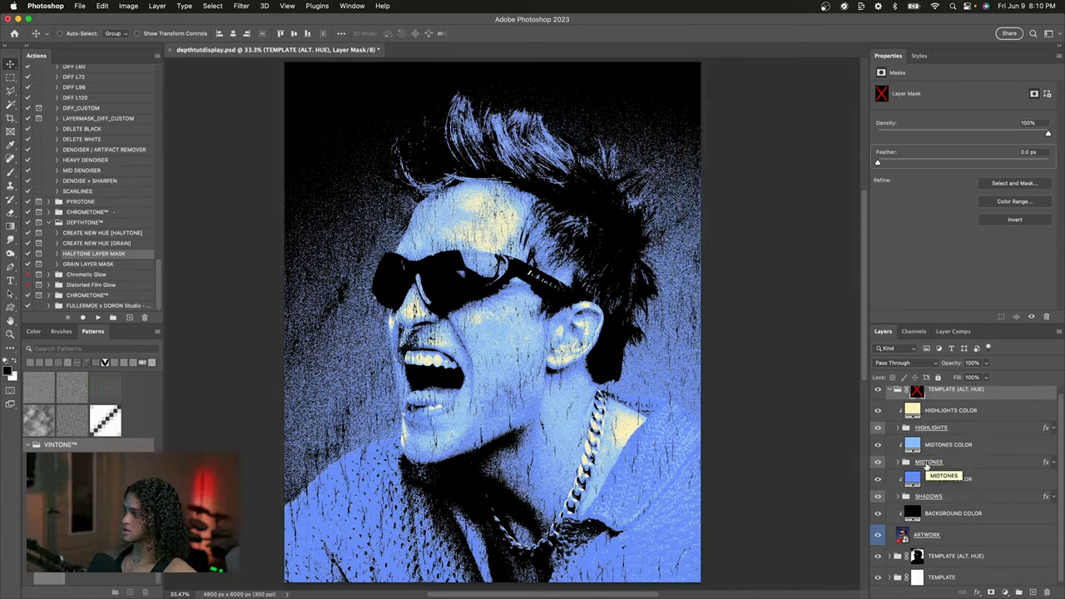
double_click(913, 481)
click(831, 299)
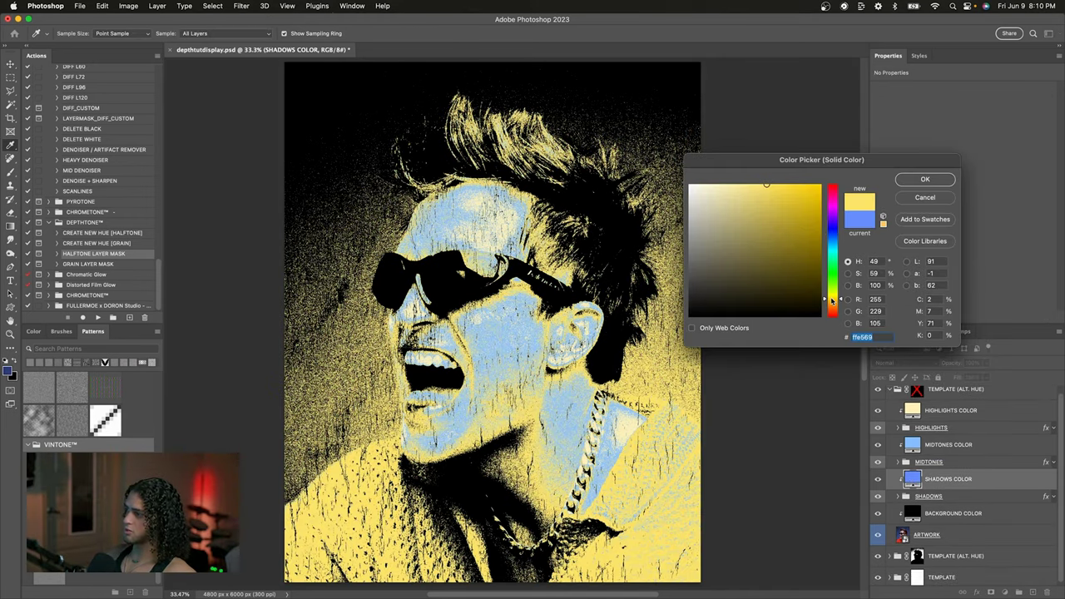
click(830, 212)
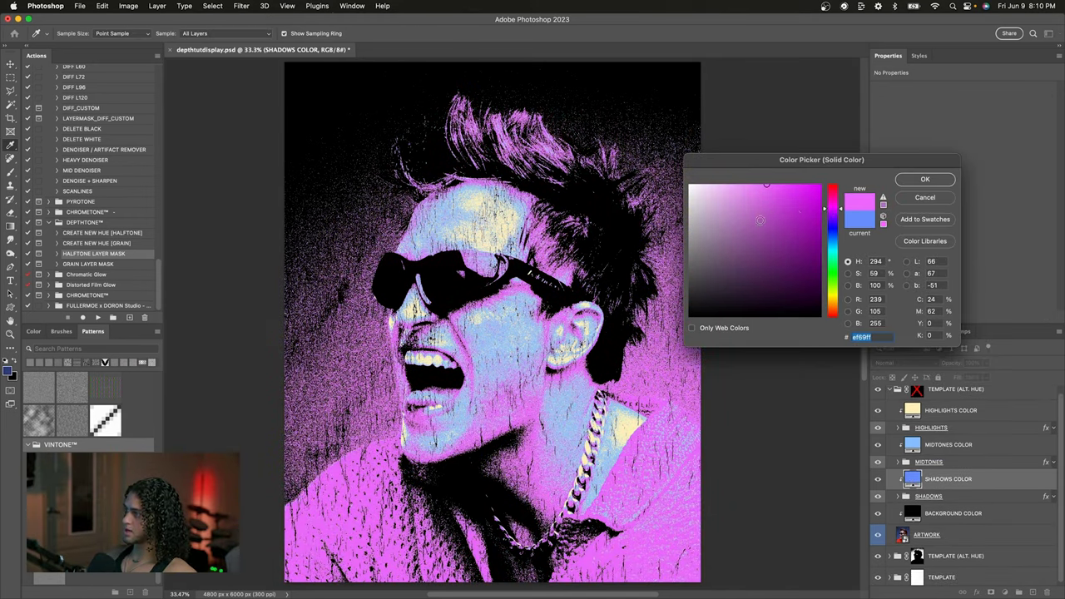
drag(759, 221, 739, 186)
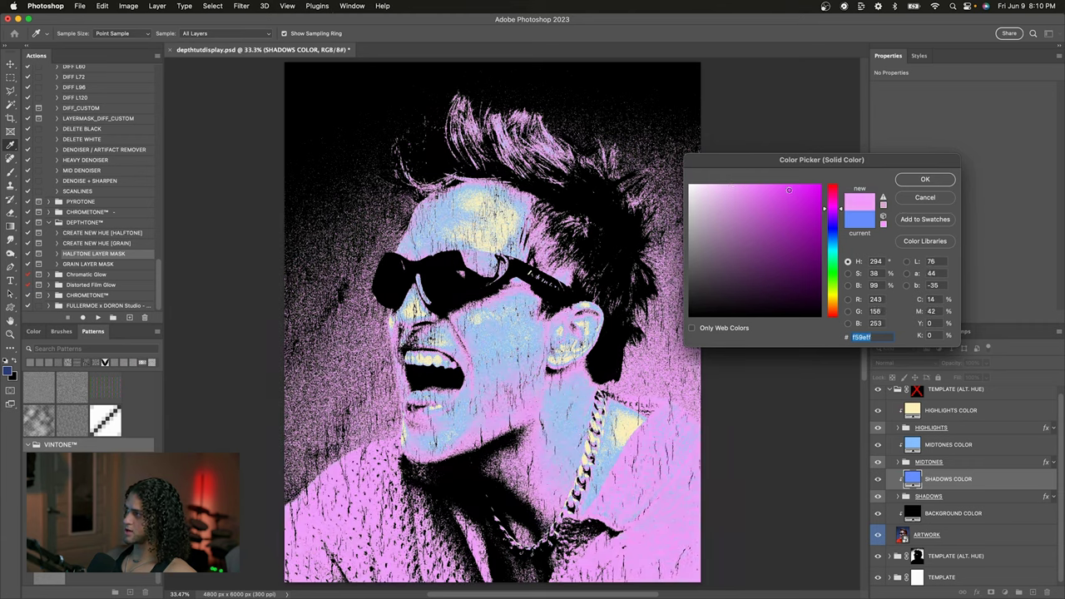
click(832, 191)
click(839, 202)
drag(738, 198, 779, 182)
click(833, 308)
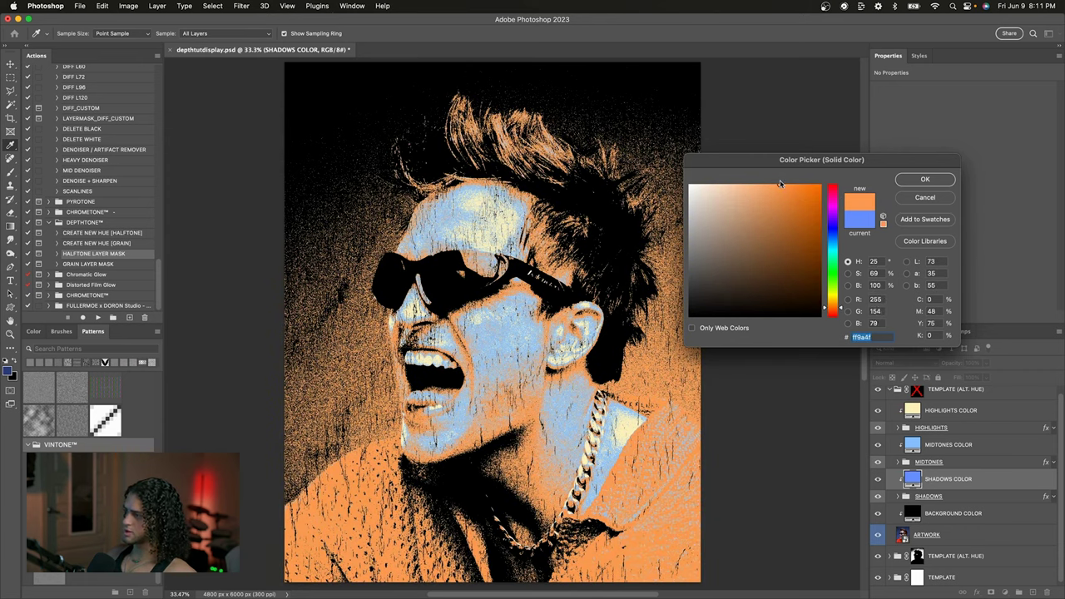
key(Return)
- Set the top group's MIDTONES COLOR to pale yellow fff288
double_click(913, 444)
click(837, 297)
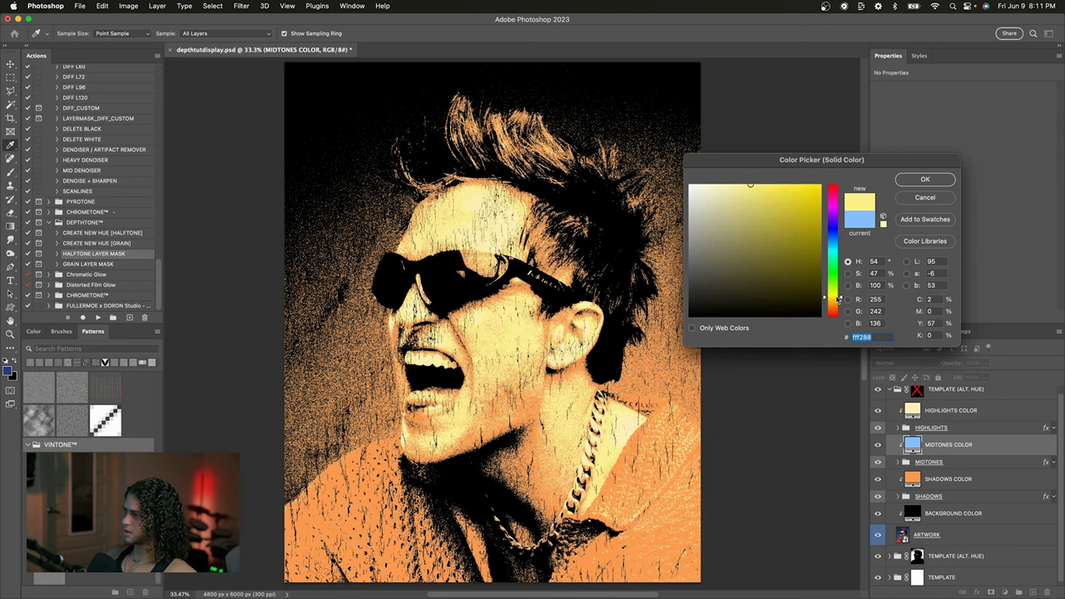
key(Return)
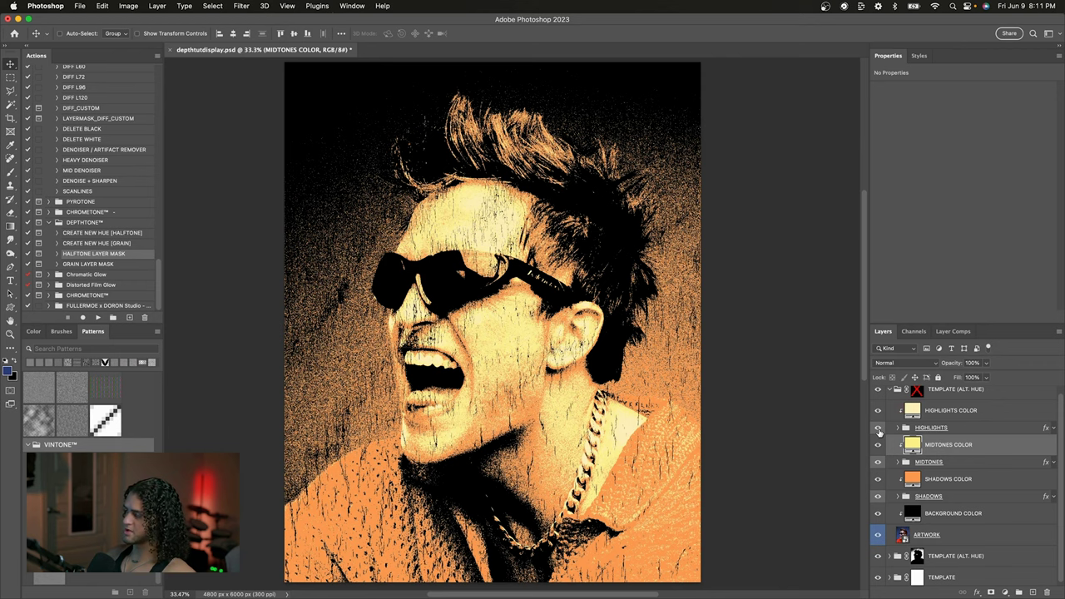
click(913, 478)
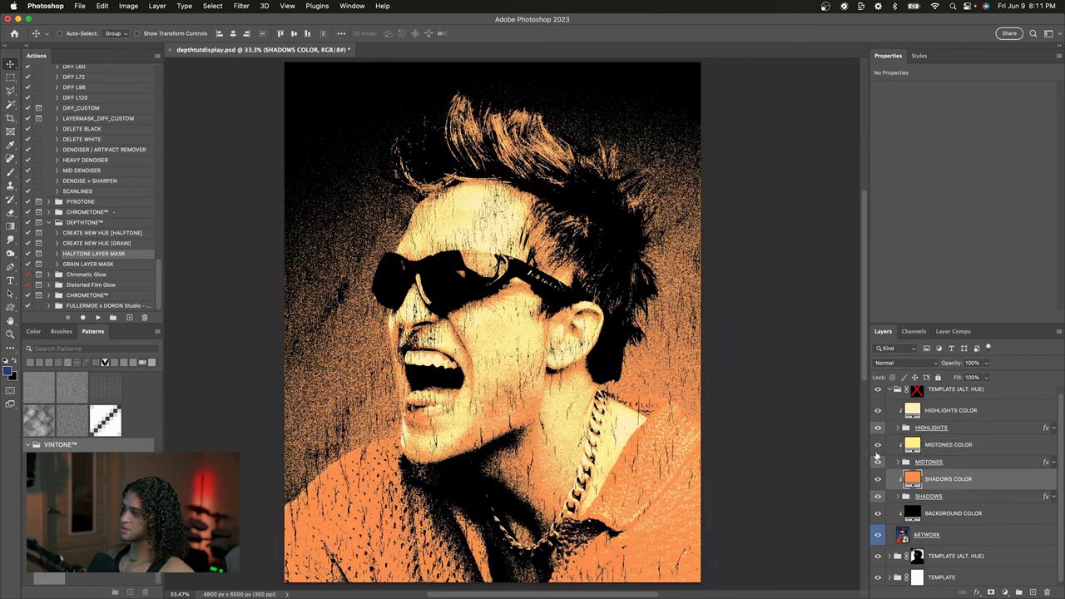
scroll(959, 463, up, 1)
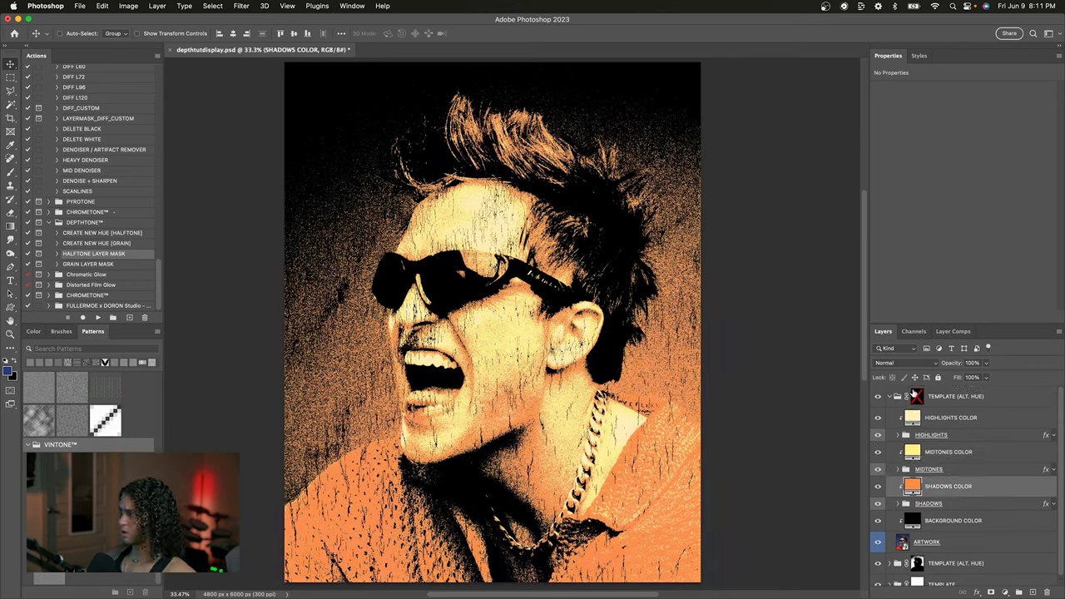
- Re-enable the top group's mask and ready a 1300 px brush for painting on it
shift+click(917, 396)
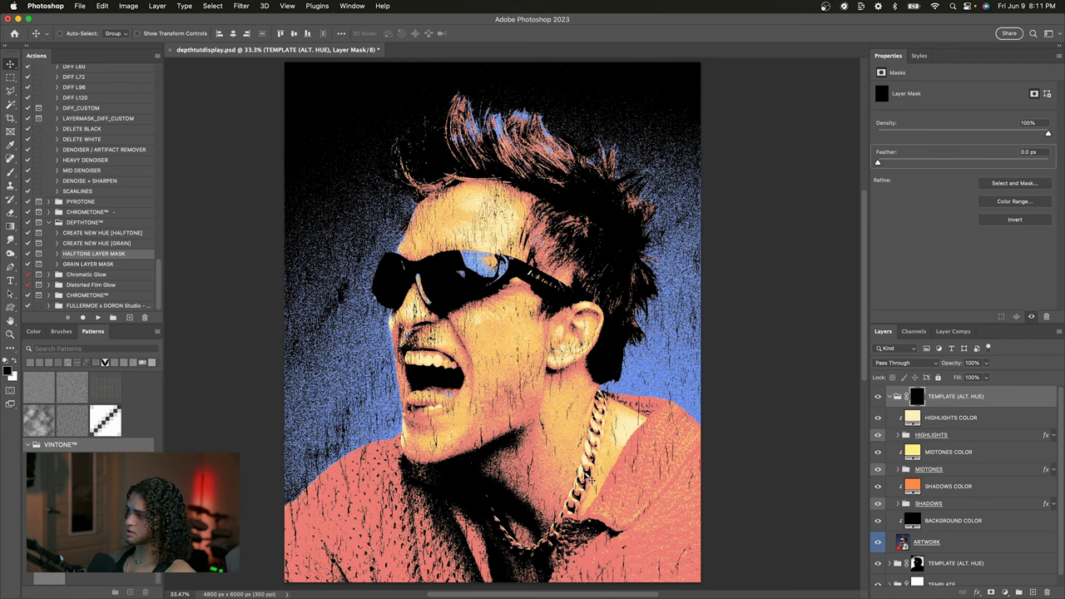
key(b)
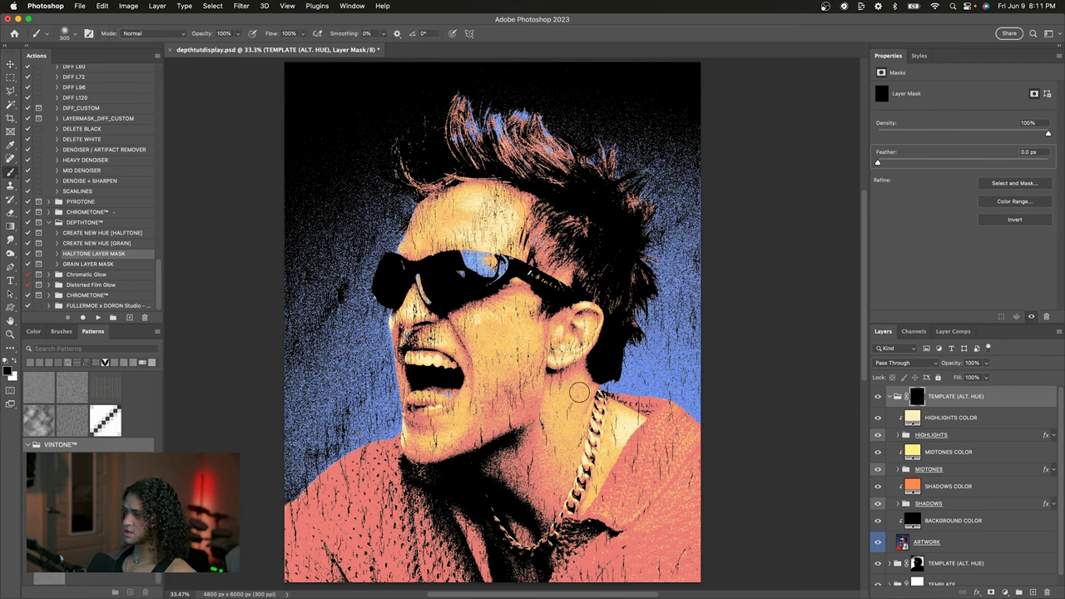
key(bracketright)
key(bracketright)
key(bracketright)
key(bracketright)
key(bracketright)
key(p)
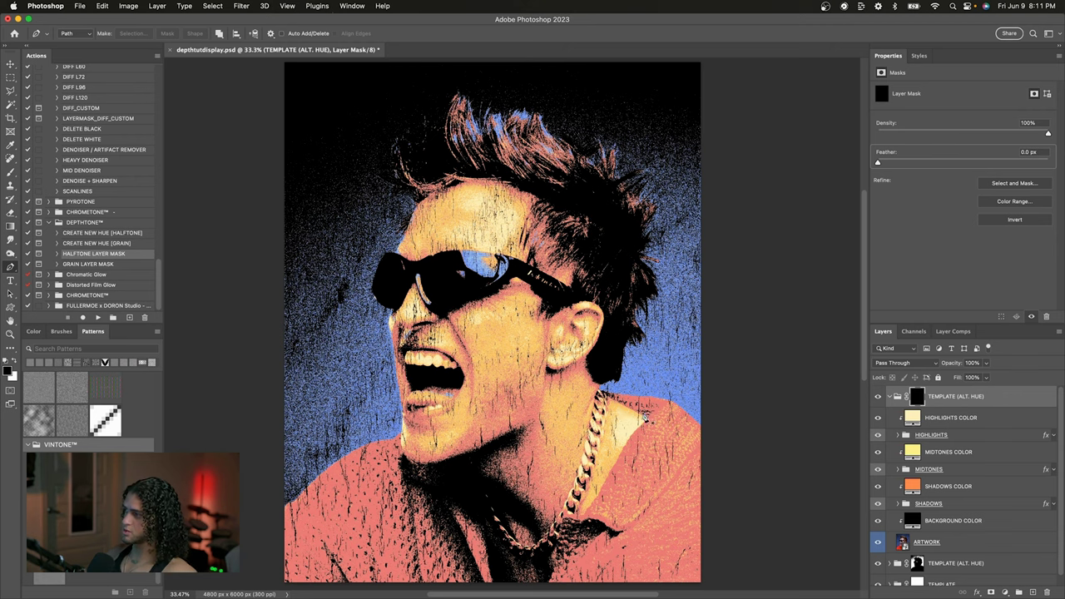
key(g)
key(b)
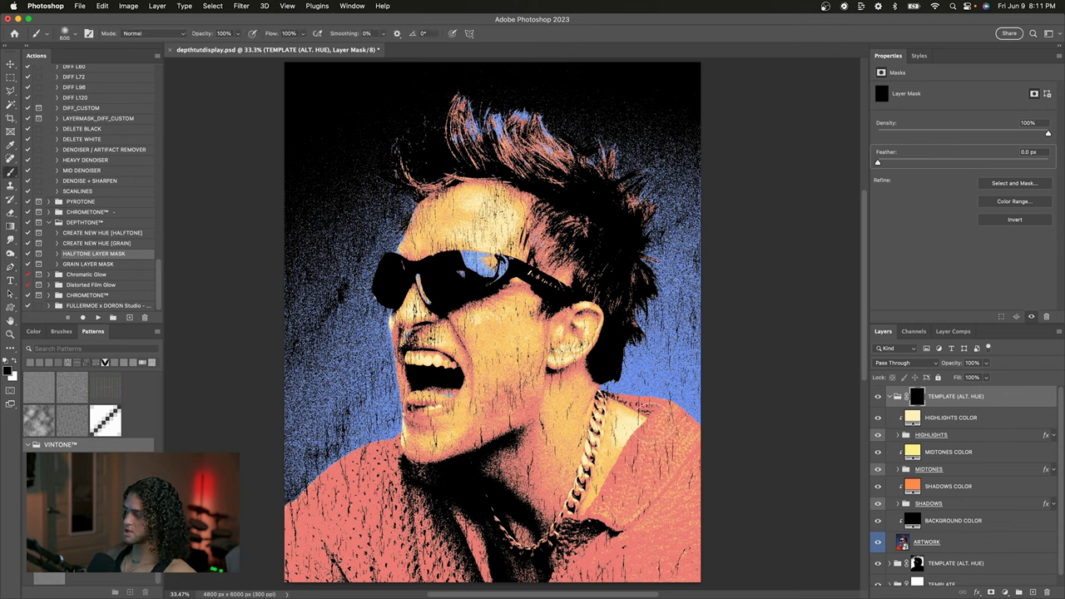
scroll(657, 450, right, 1)
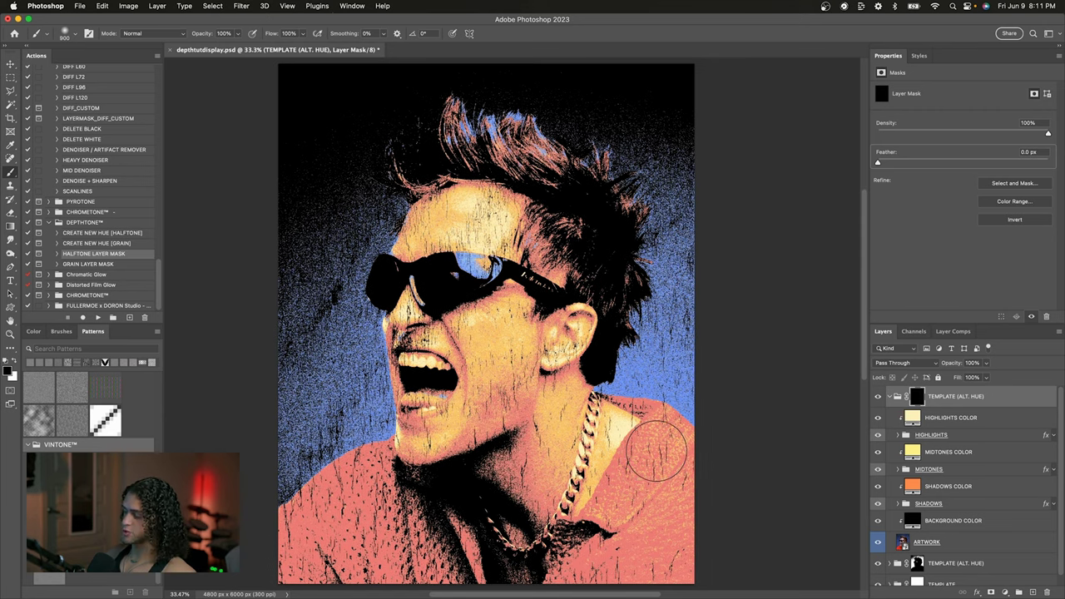
key(bracketright)
key(bracketright)
key(bracketright)
key(bracketright)
key(bracketright)
key(bracketright)
key(bracketright)
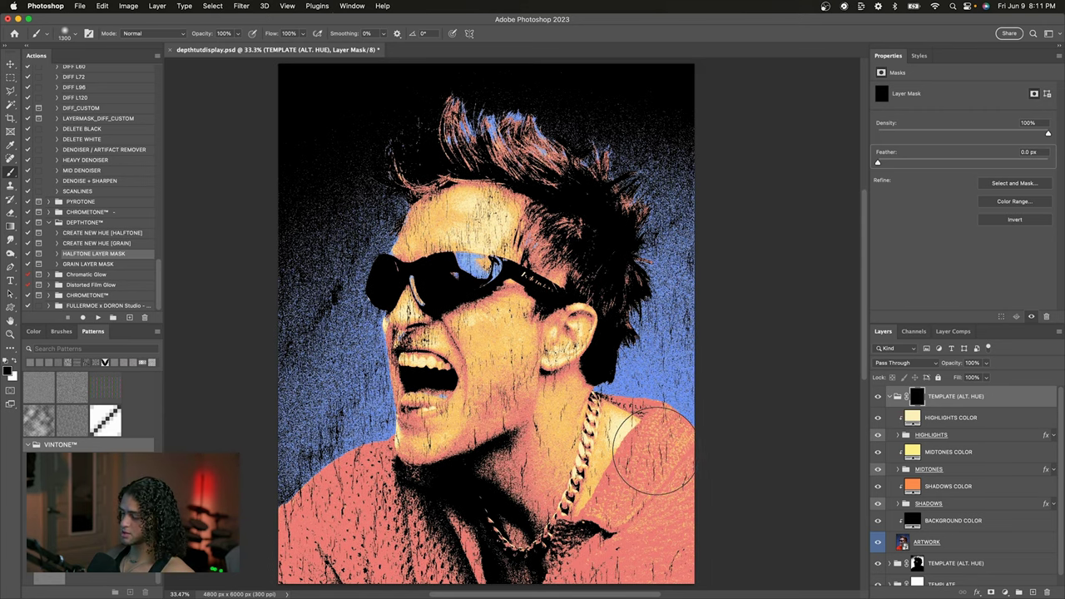
- Paint white over the lower-right and lower-left shirt areas to reveal orange
scroll(654, 449, down, 2)
scroll(657, 417, down, 1)
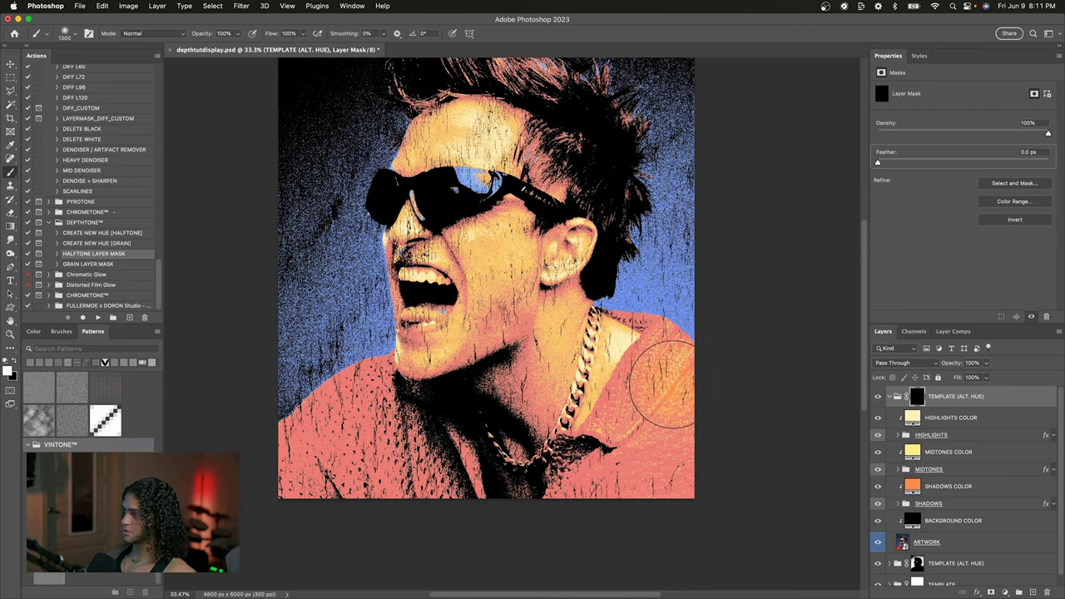
mouse_move(663, 385)
mouse_down()
mouse_move(647, 494)
mouse_move(661, 415)
mouse_move(603, 506)
mouse_move(658, 411)
mouse_move(658, 375)
mouse_move(618, 435)
mouse_move(646, 376)
mouse_up()
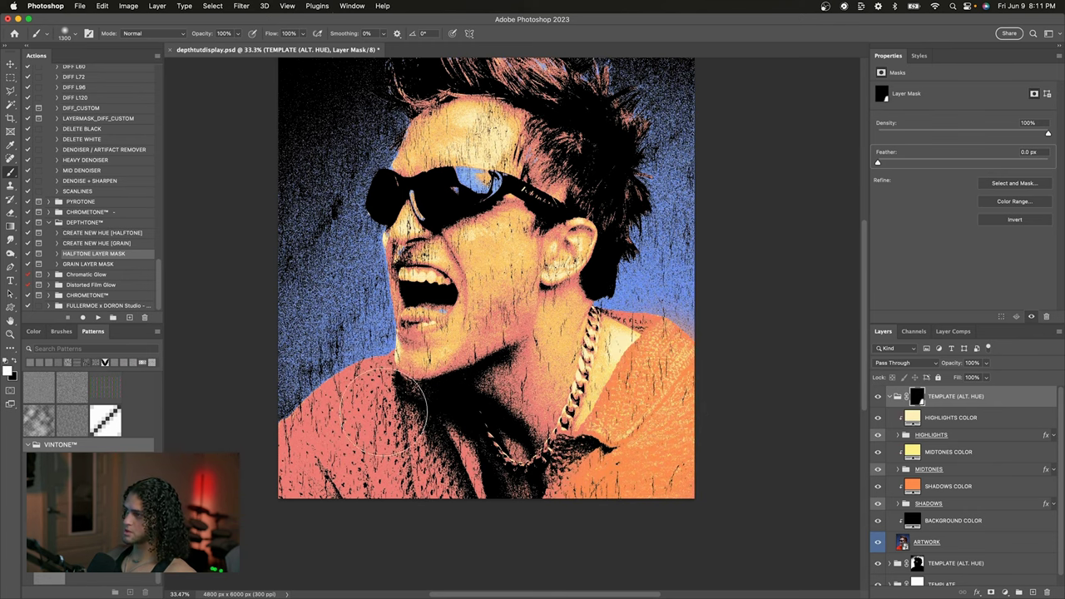
mouse_move(379, 410)
mouse_down()
mouse_move(387, 466)
mouse_move(441, 483)
mouse_move(365, 404)
mouse_move(308, 466)
mouse_up()
key(v)
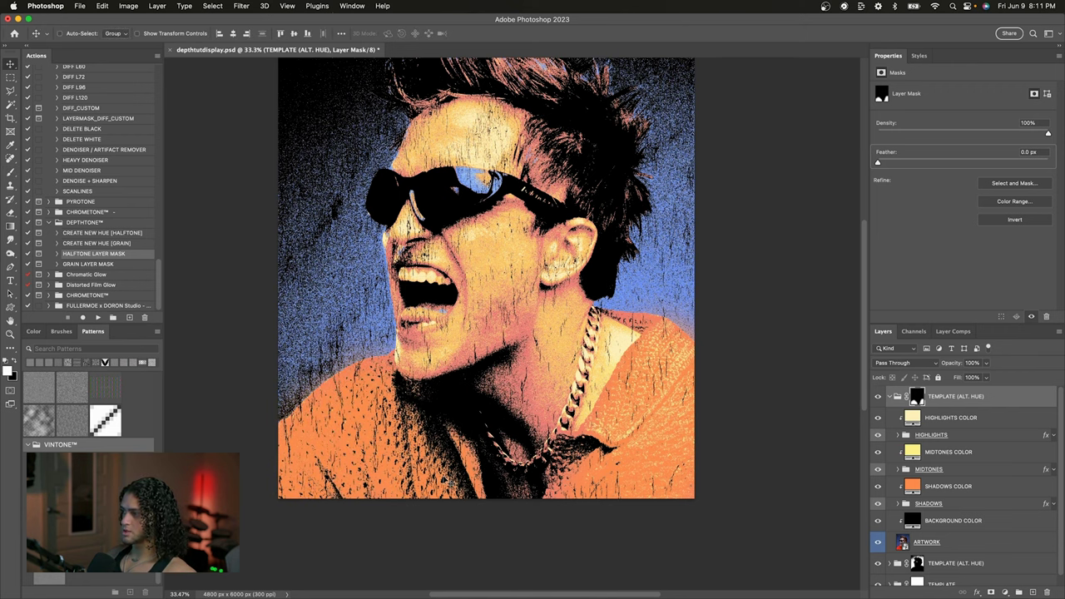
scroll(675, 364, up, 5)
scroll(675, 364, down, 3)
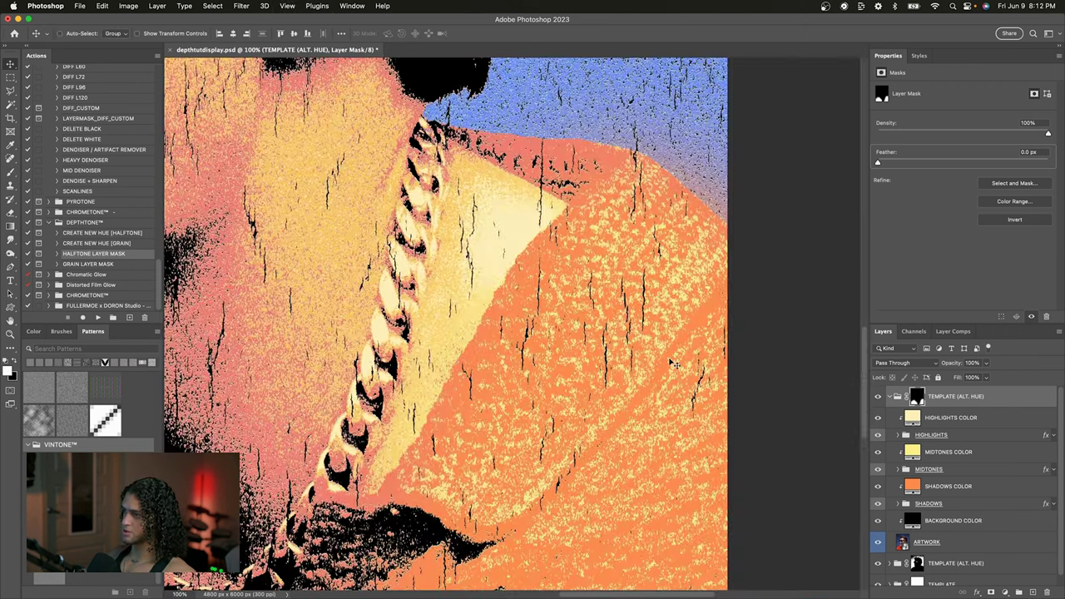
scroll(675, 364, down, 3)
scroll(675, 364, left, 5)
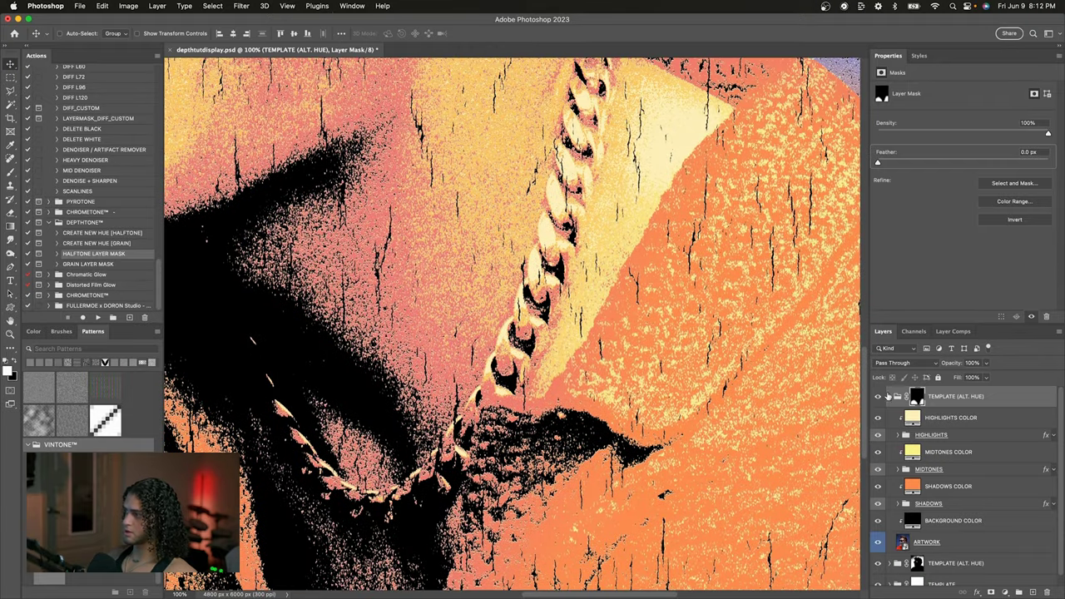
alt+click(916, 400)
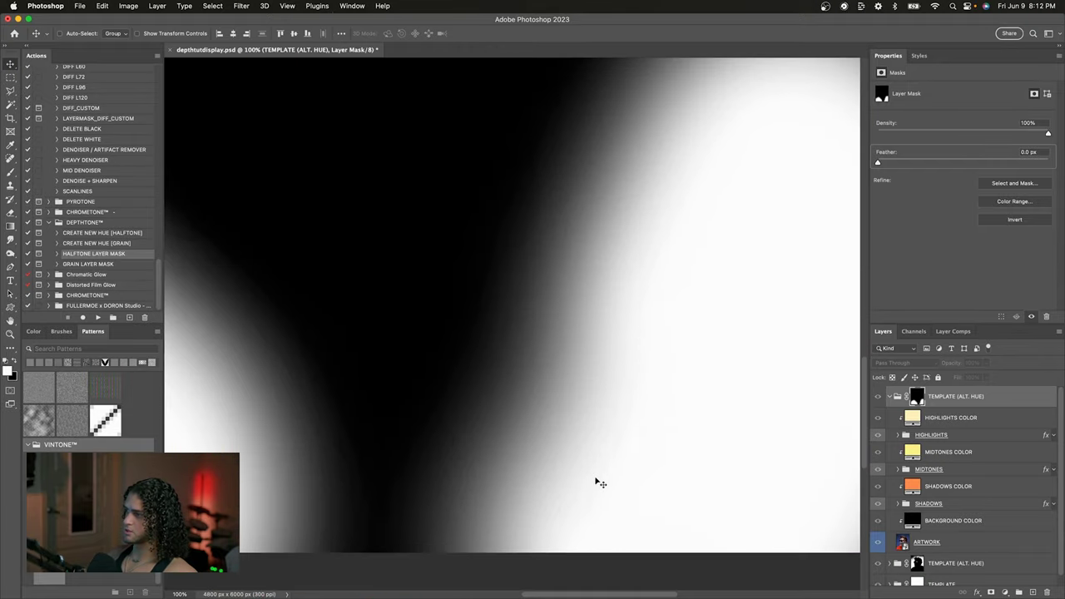
key(super+minus)
key(super+minus)
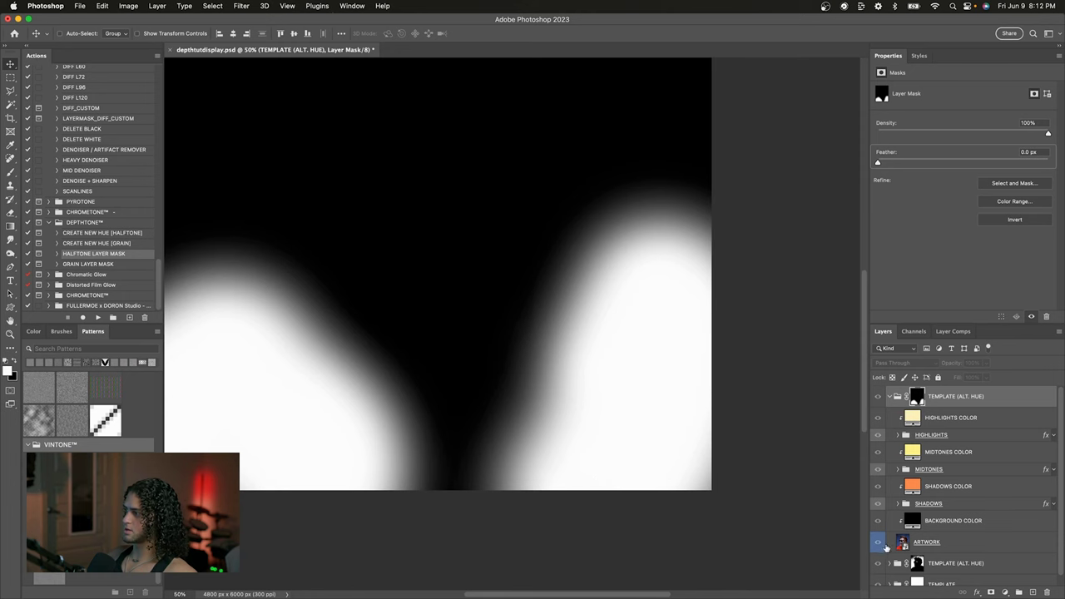
alt+click(917, 564)
scroll(677, 388, up, 3)
scroll(677, 387, left, 3)
scroll(679, 394, left, 3)
scroll(678, 394, down, 1)
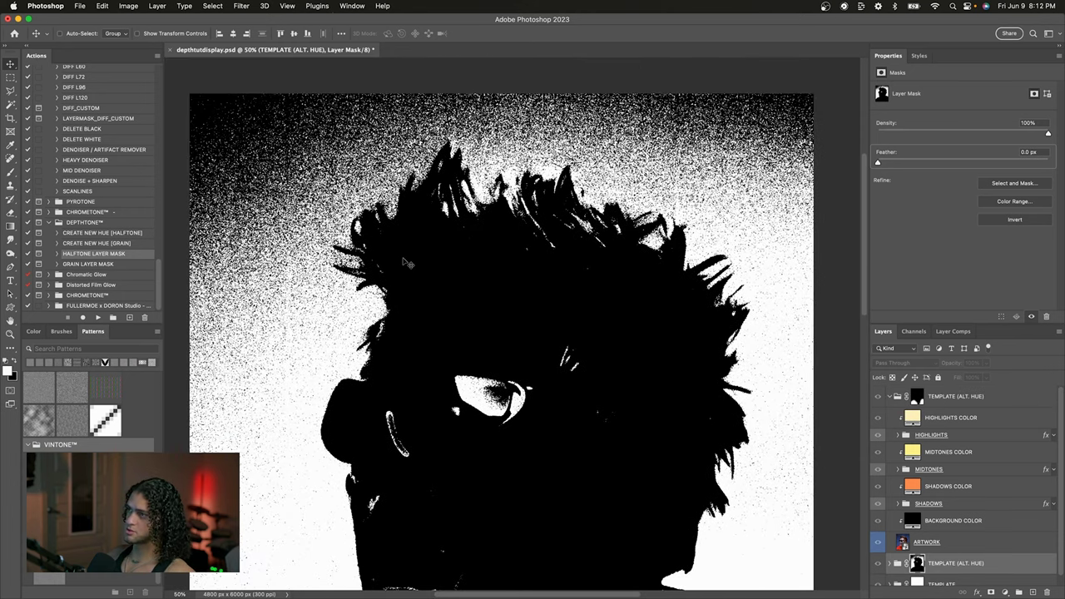
scroll(407, 262, down, 2)
scroll(407, 263, right, 2)
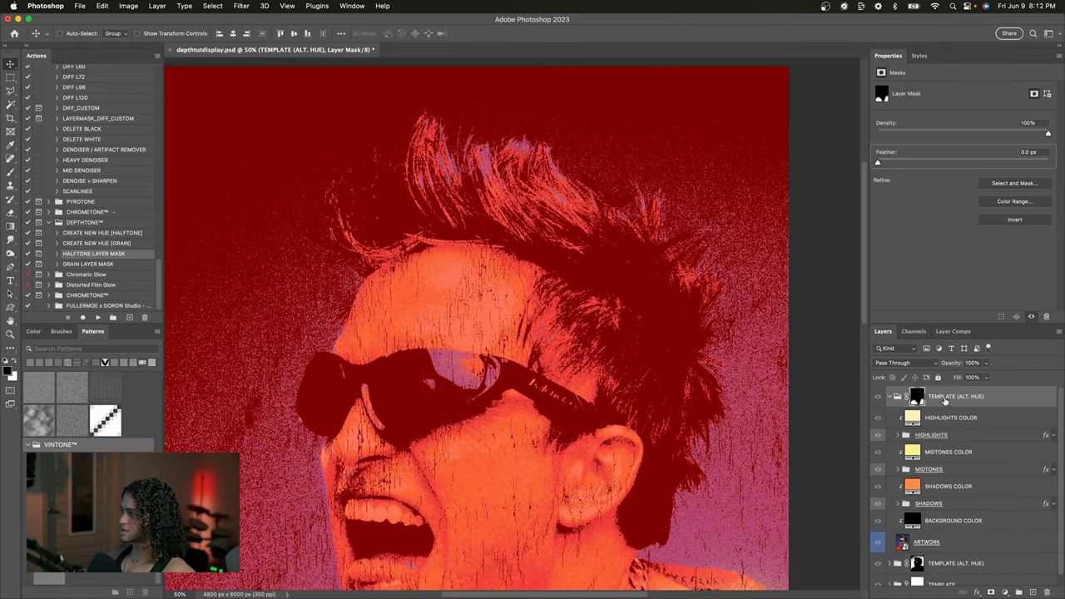
click(947, 400)
scroll(603, 465, down, 10)
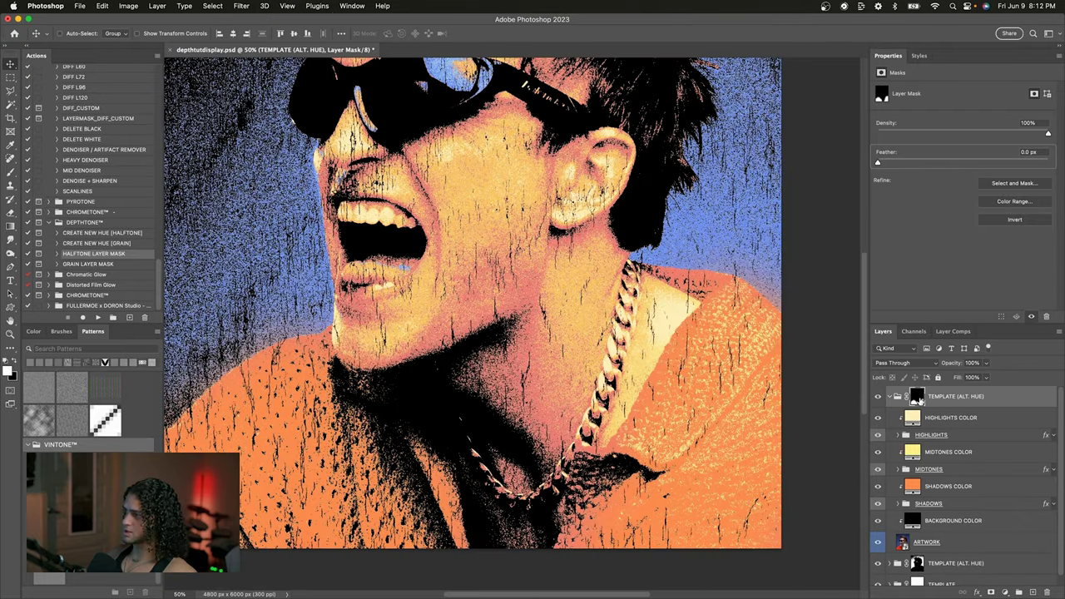
alt+click(919, 398)
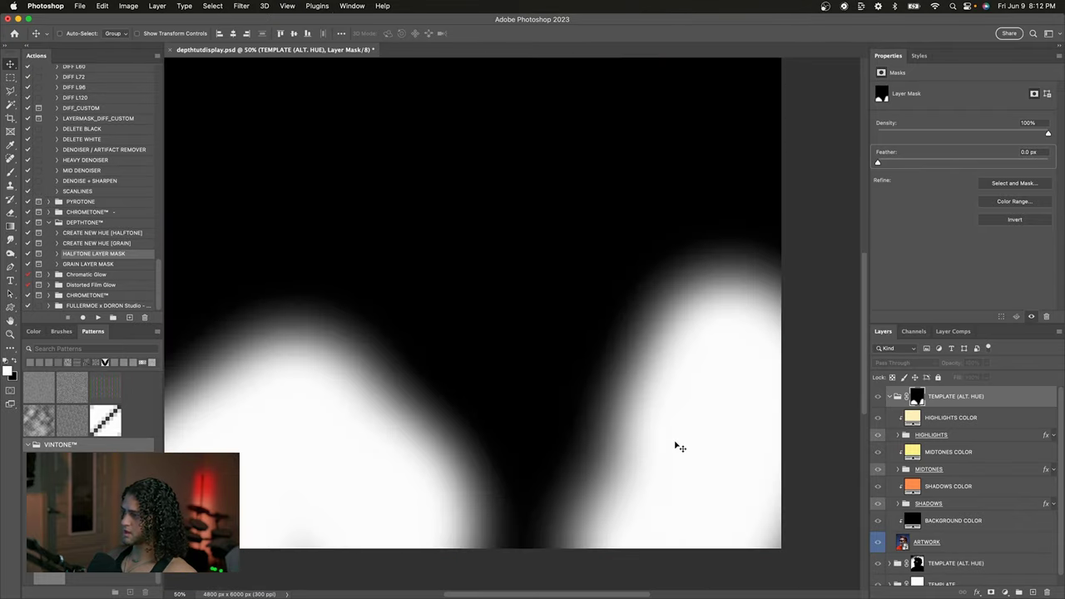
scroll(676, 350, down, 1)
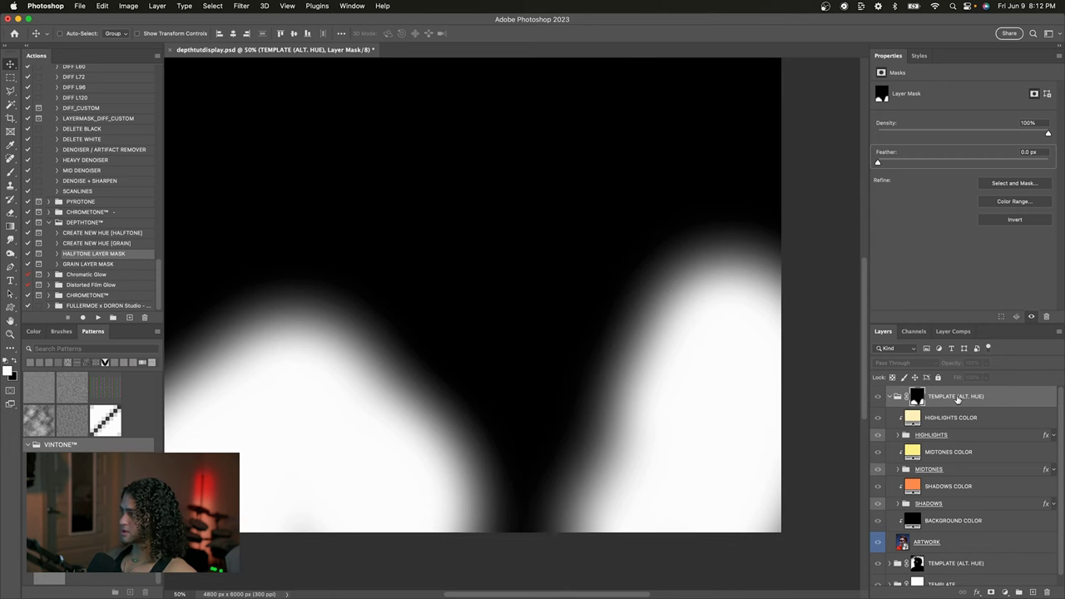
click(957, 399)
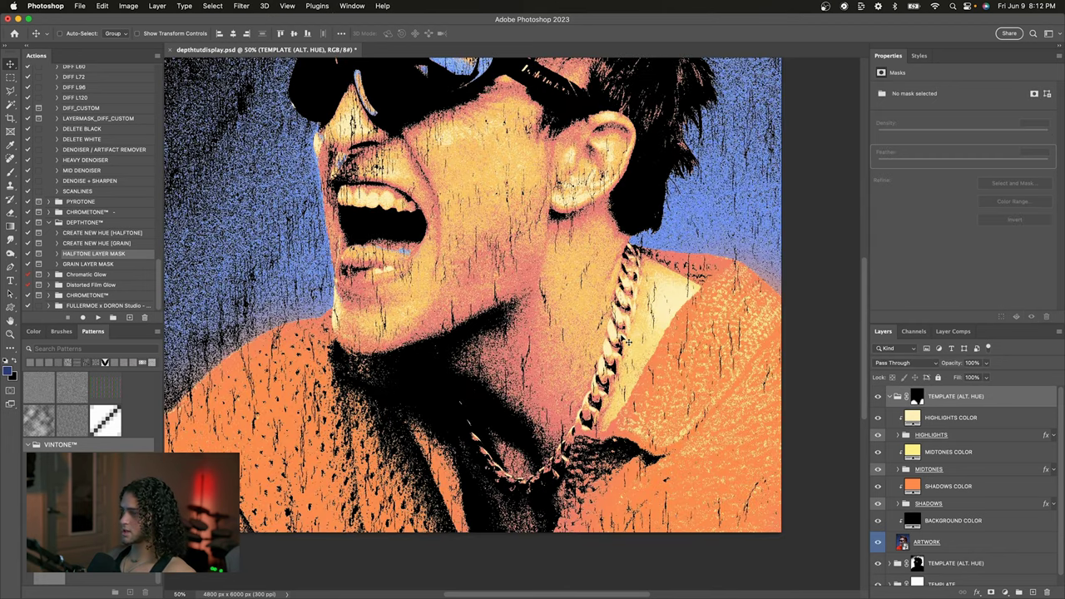
- Pick the GRAIN LAYER MASK action and target the collapsed top group's layer mask
scroll(629, 341, up, 1)
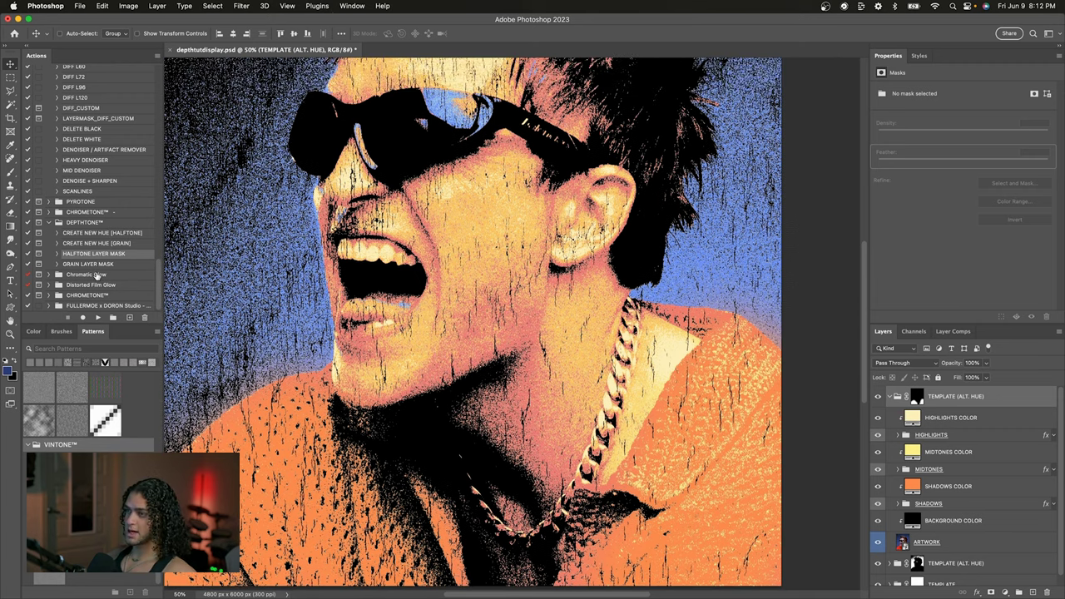
click(95, 267)
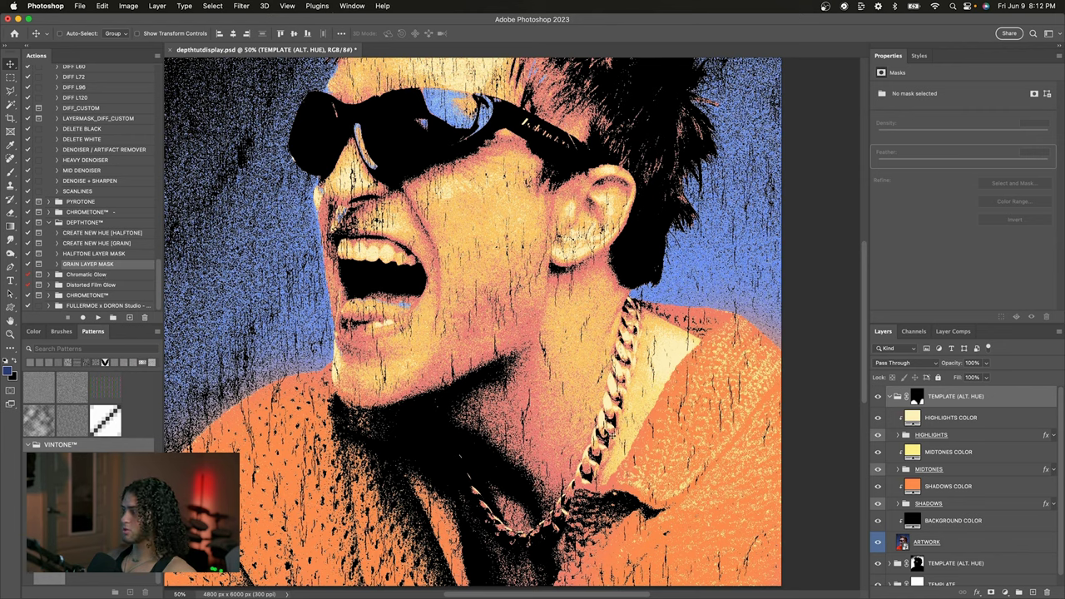
click(894, 398)
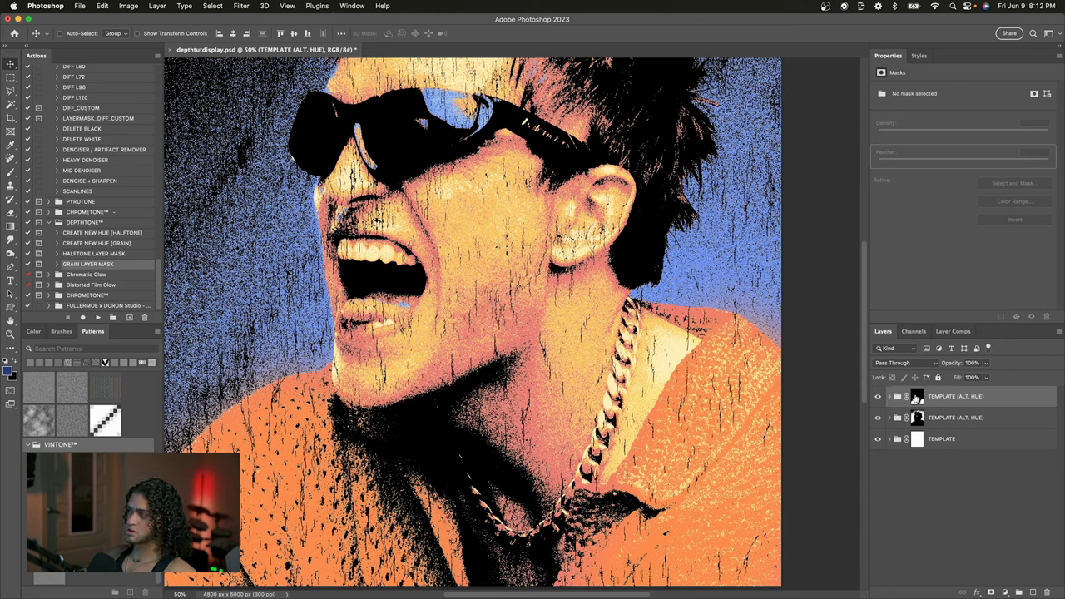
click(916, 398)
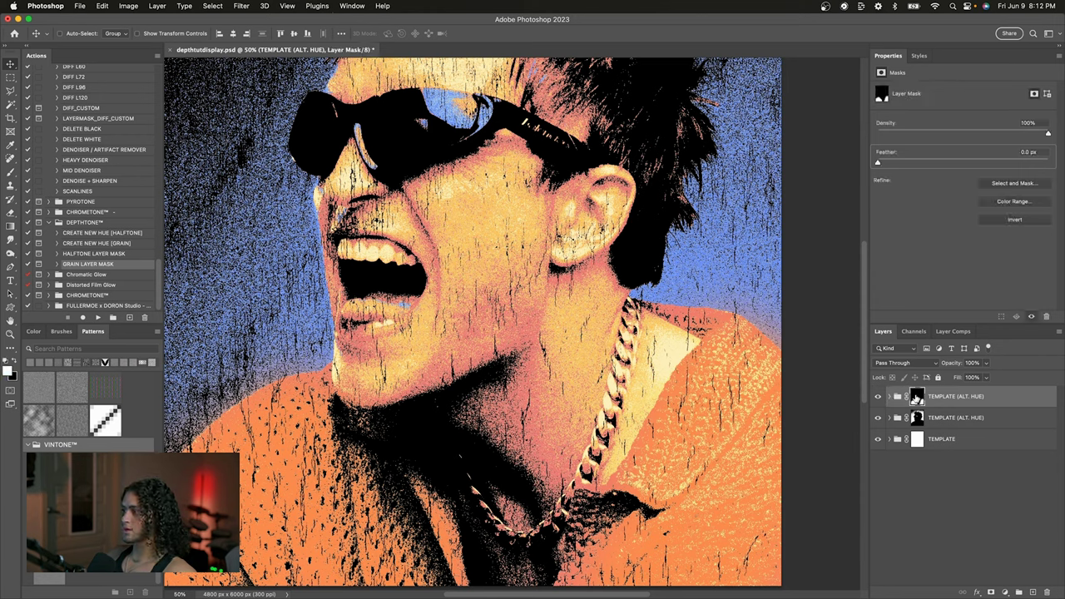
- Run the GRAIN LAYER MASK action with the default grain size and pattern fill settings
click(98, 318)
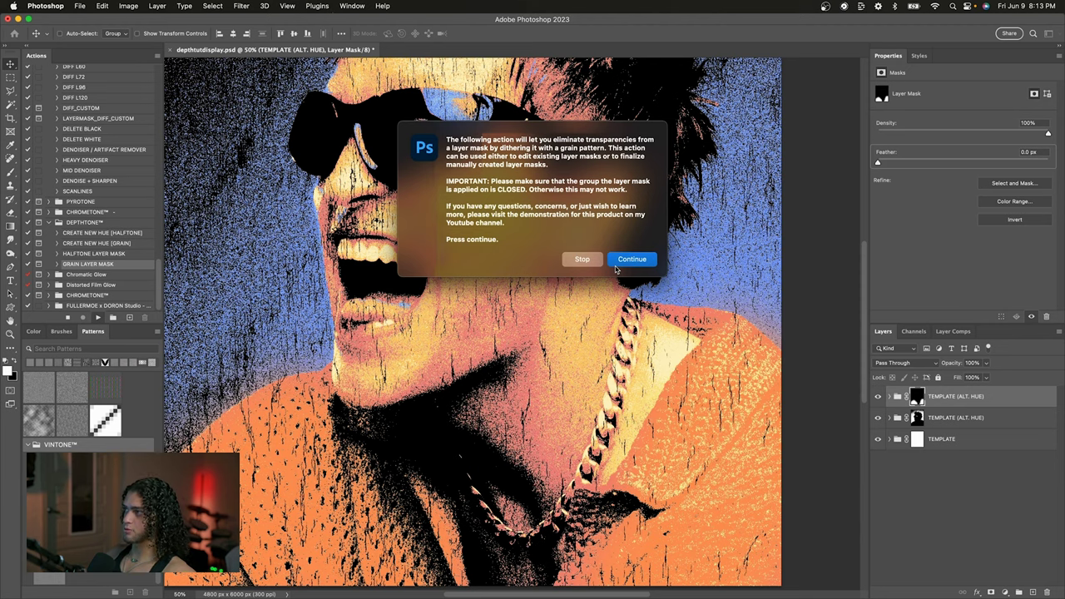
drag(484, 181, 639, 206)
click(639, 207)
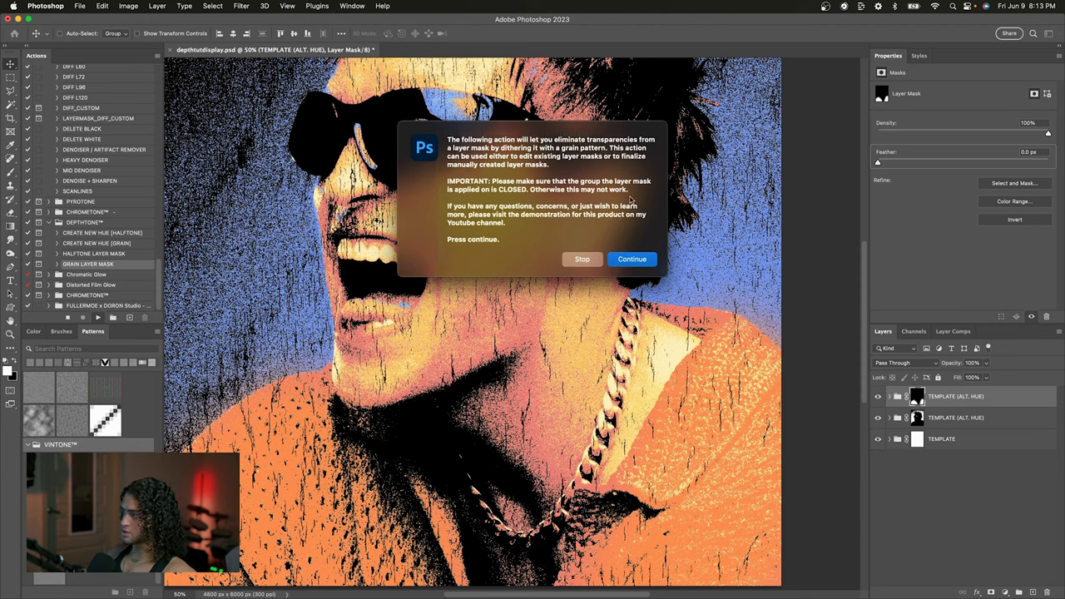
click(631, 260)
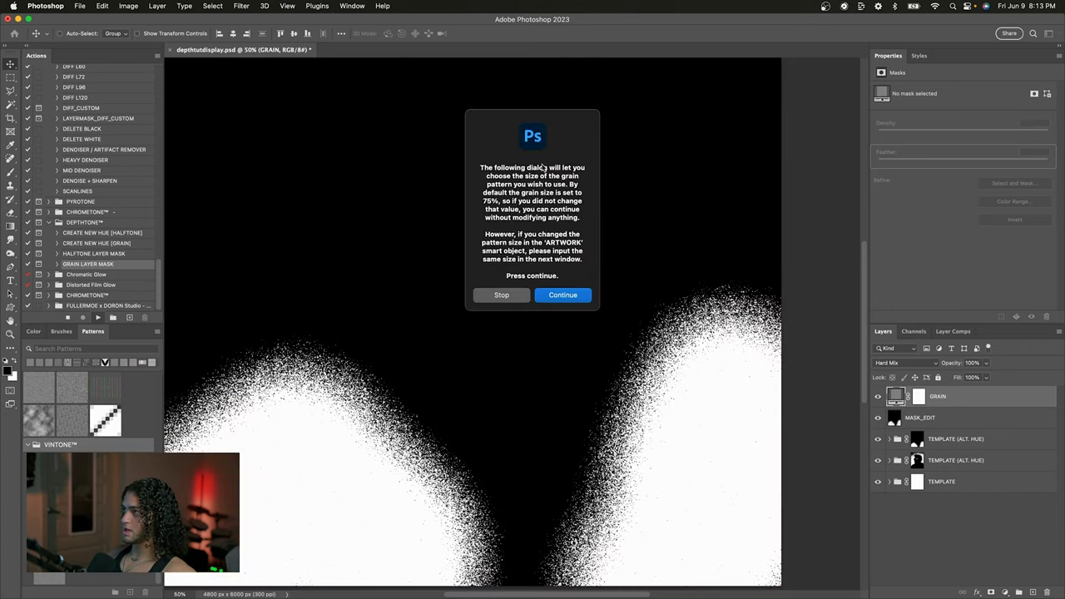
drag(542, 168, 617, 161)
drag(559, 130, 526, 110)
click(458, 179)
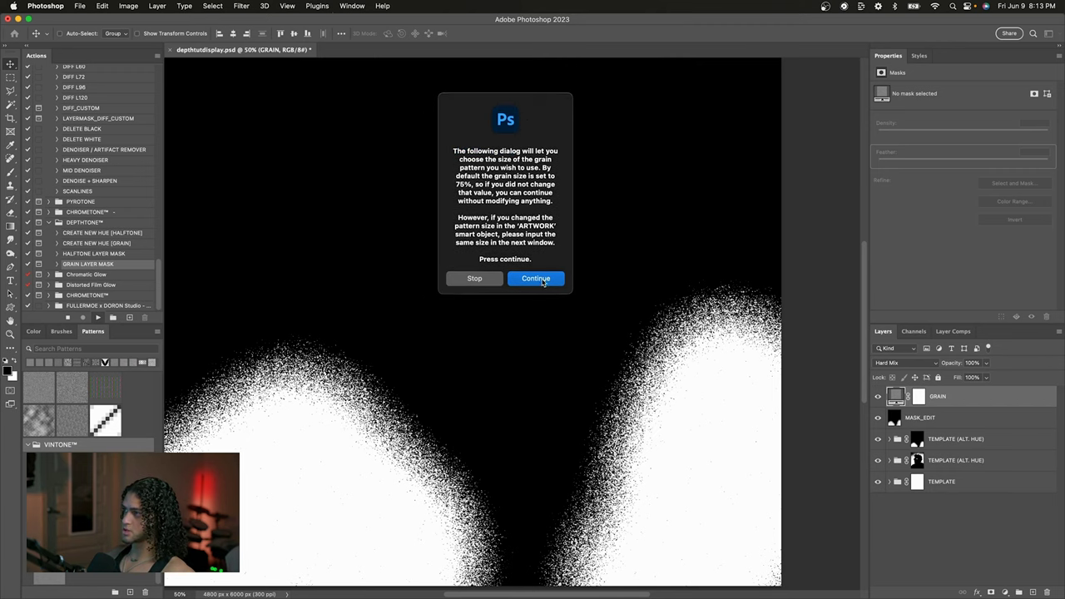
click(542, 280)
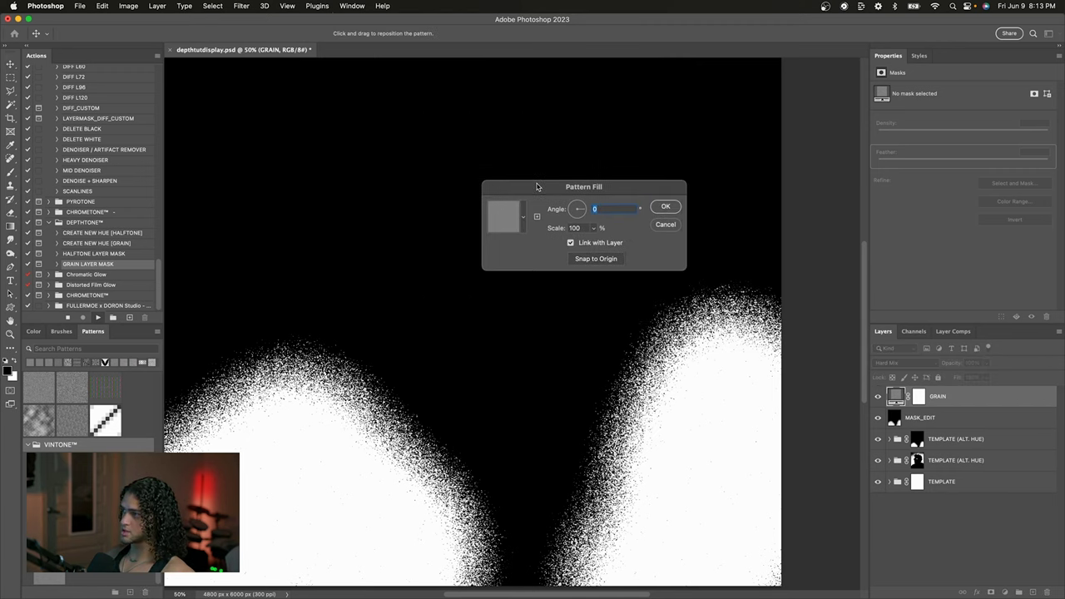
drag(536, 186, 534, 170)
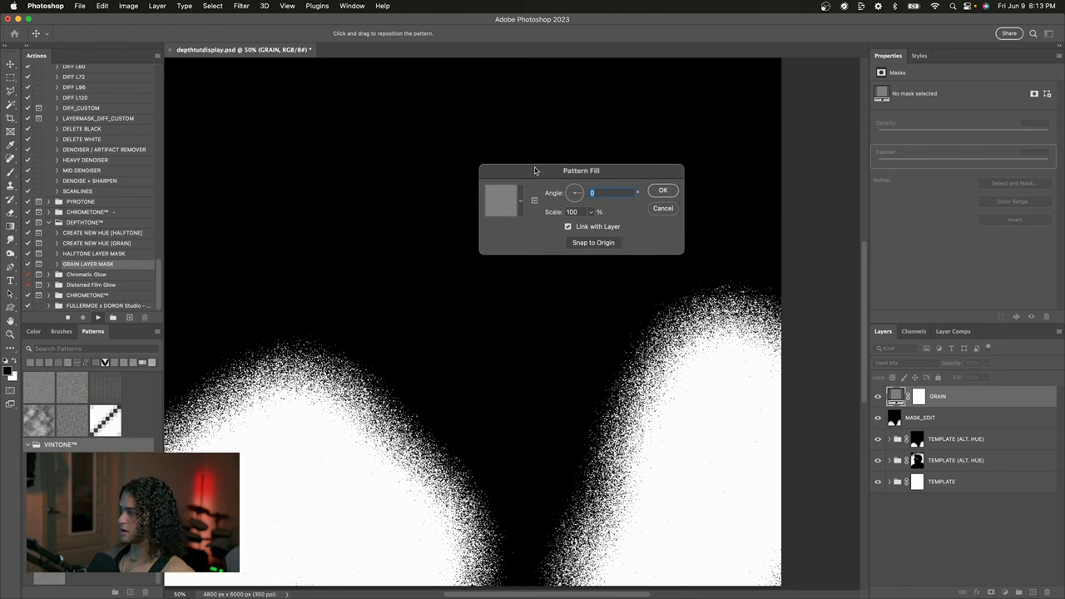
click(654, 191)
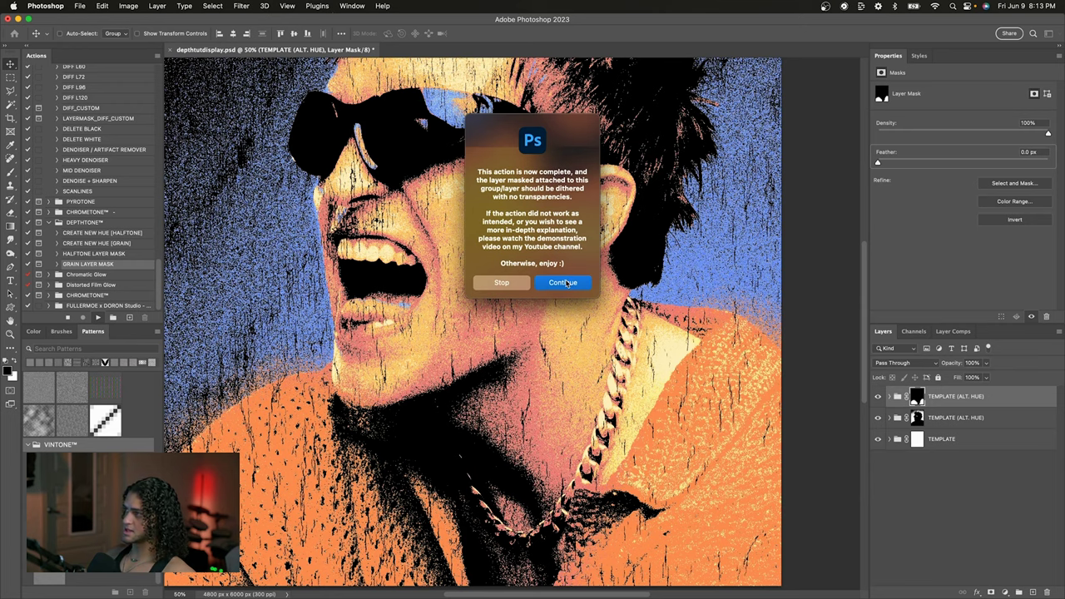
click(562, 283)
scroll(630, 350, down, 2)
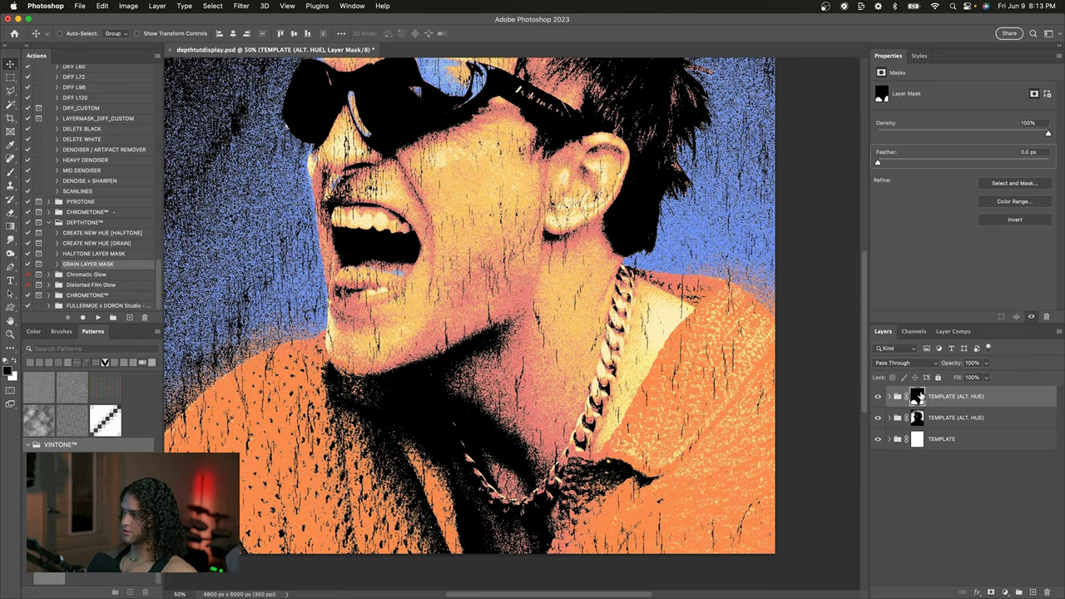
alt+click(919, 396)
scroll(675, 405, down, 2)
scroll(675, 405, up, 3)
scroll(675, 404, right, 1)
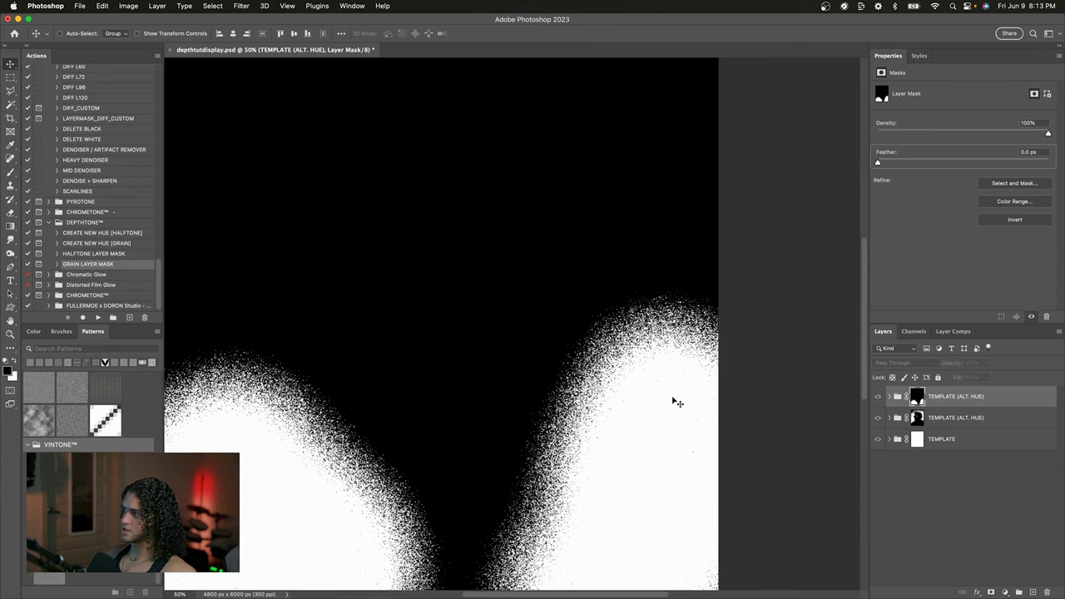
key(super+equal)
key(super+equal)
key(super+equal)
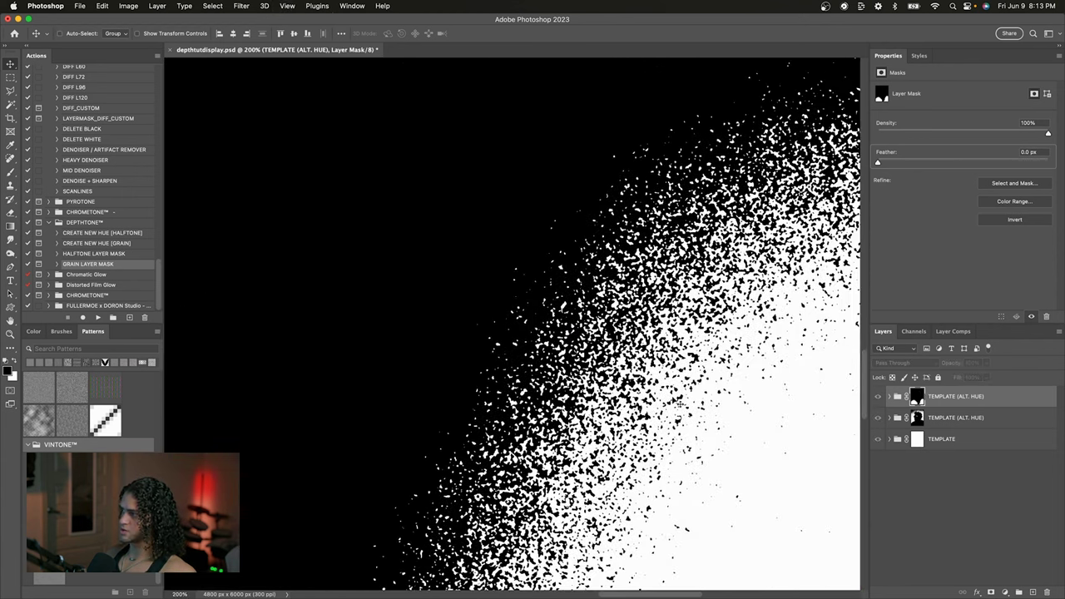
key(super+equal)
scroll(608, 351, up, 2)
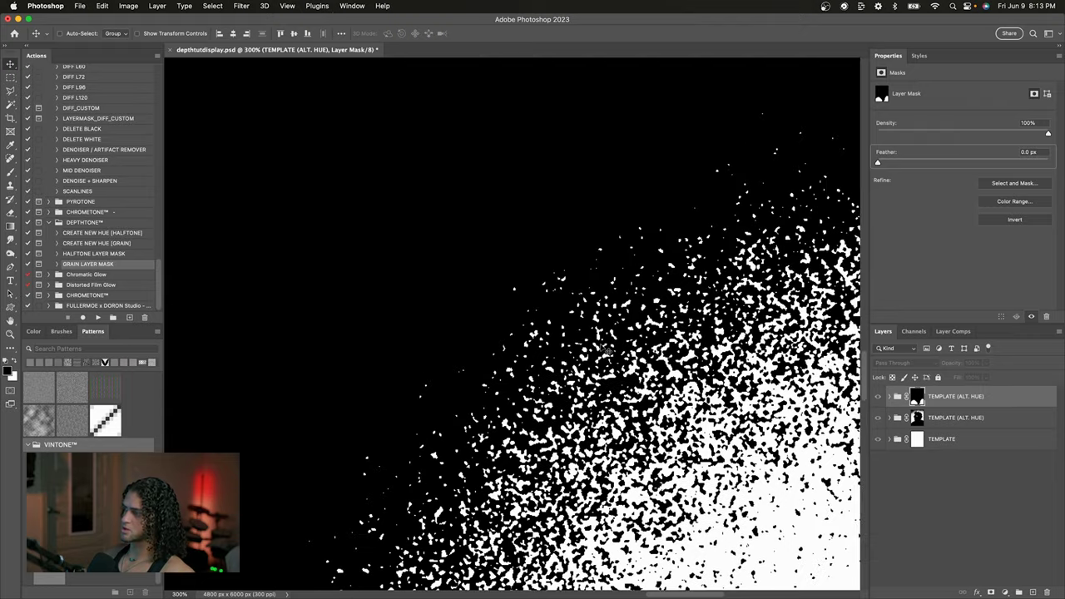
key(super+minus)
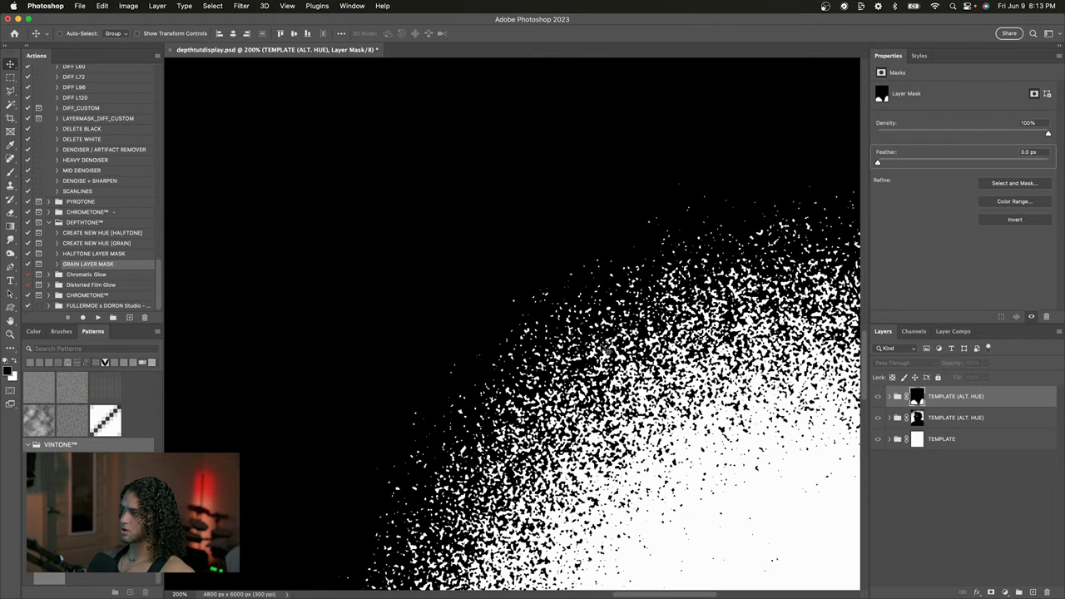
key(super+minus)
key(super+minus)
key(super+minus)
key(super+minus)
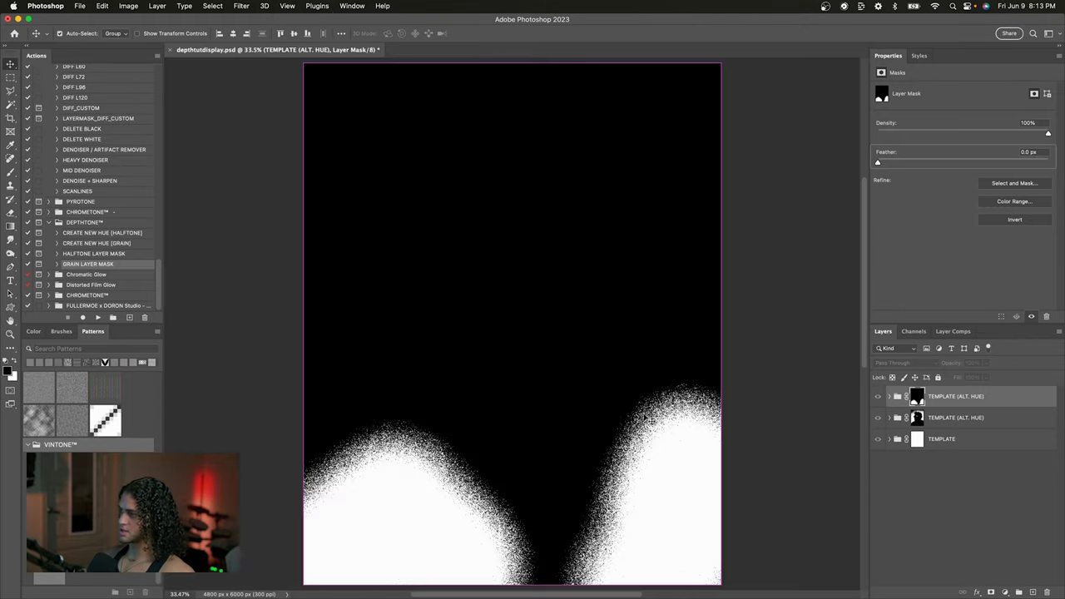
key(super+equal)
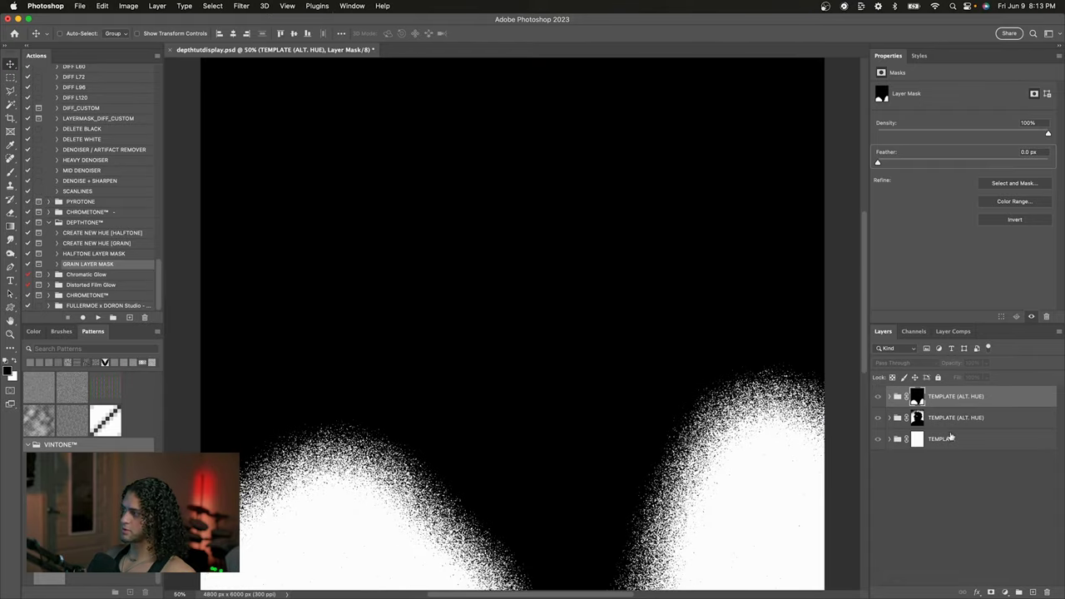
click(950, 398)
scroll(590, 287, down, 5)
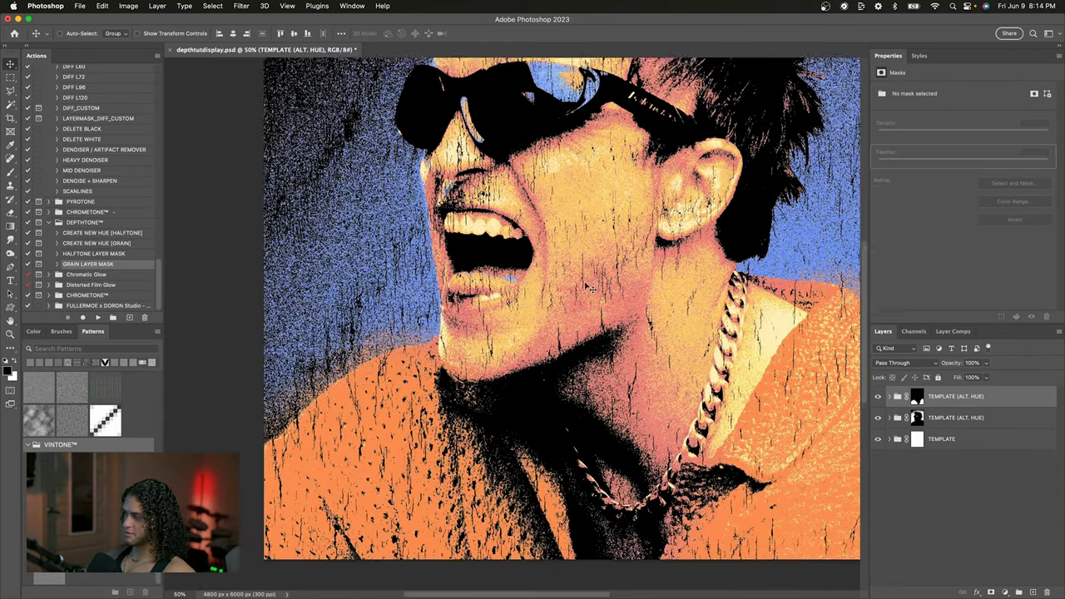
scroll(589, 287, left, 2)
key(super+equal)
key(super+equal)
scroll(589, 287, left, 3)
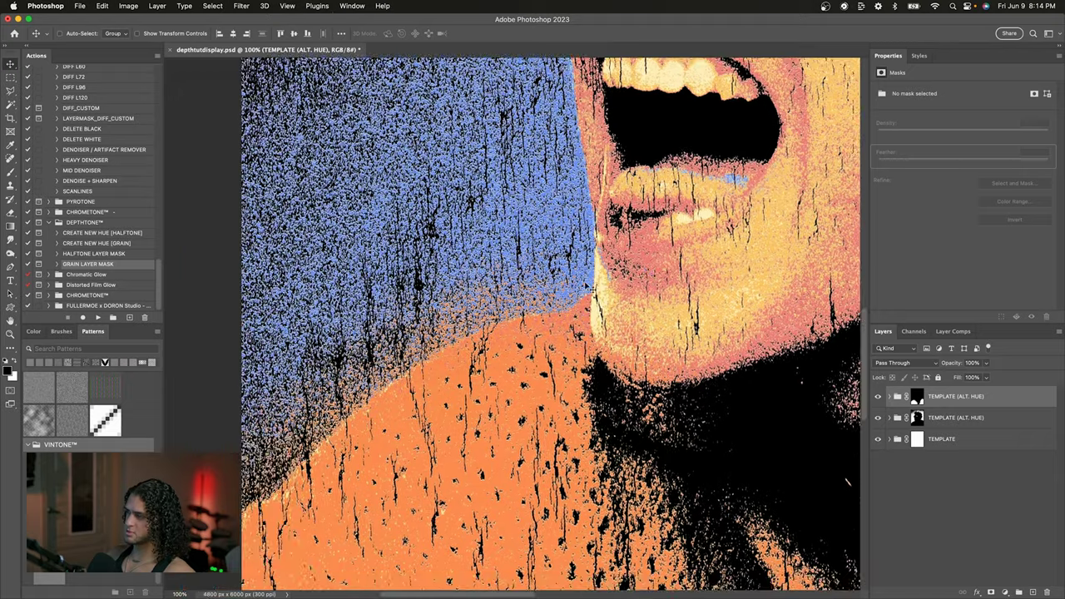
key(super+equal)
scroll(579, 333, left, 5)
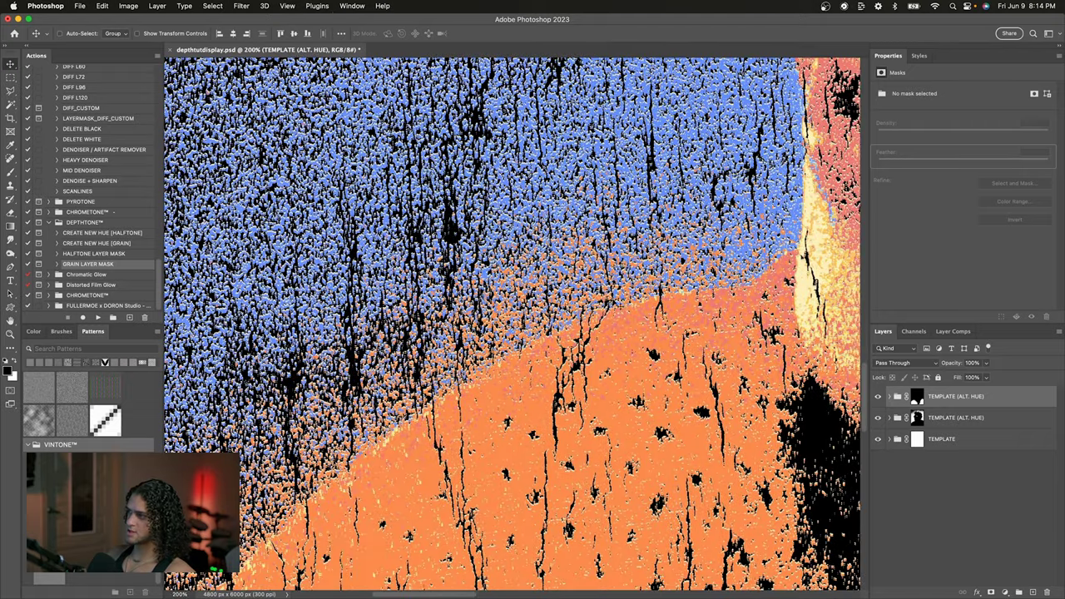
scroll(515, 324, up, 2)
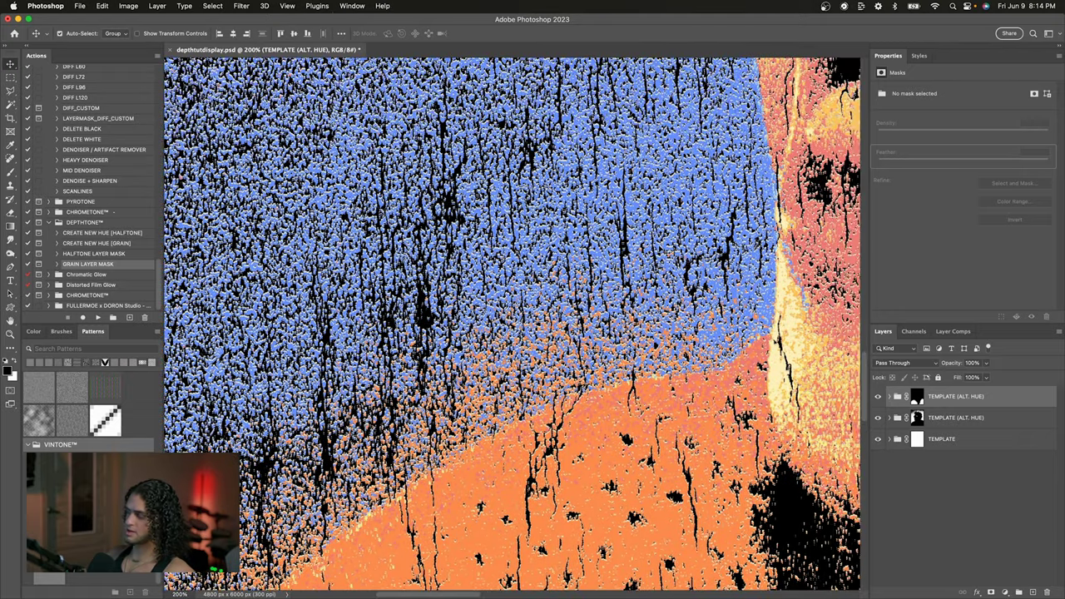
key(super+0)
scroll(662, 250, up, 6)
scroll(658, 327, down, 1)
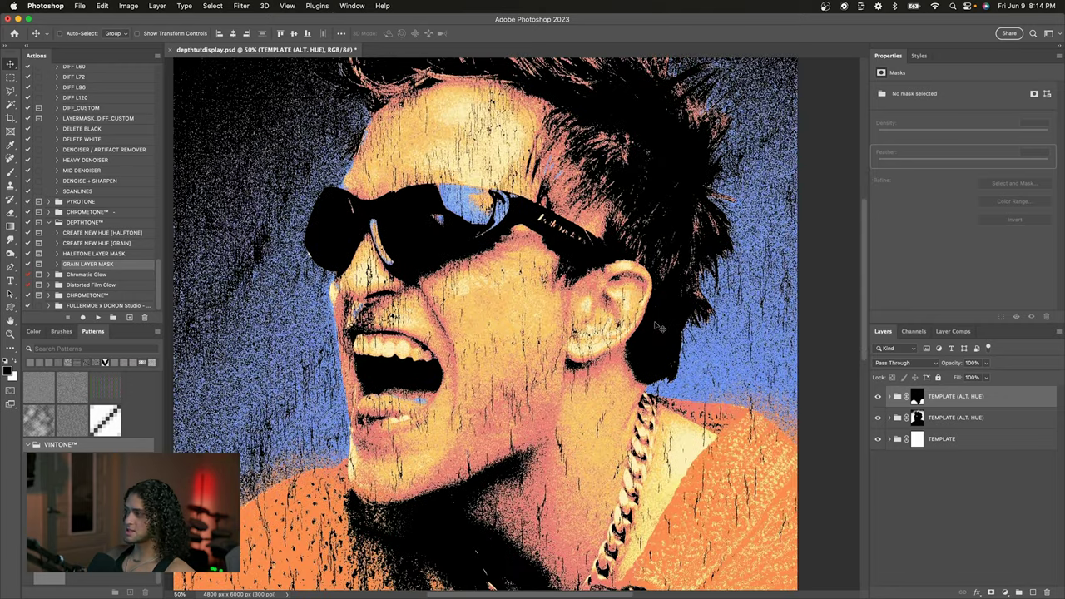
scroll(658, 327, down, 2)
- Select the top group's mask with a smaller brush, then return to the coloured portrait
key(b)
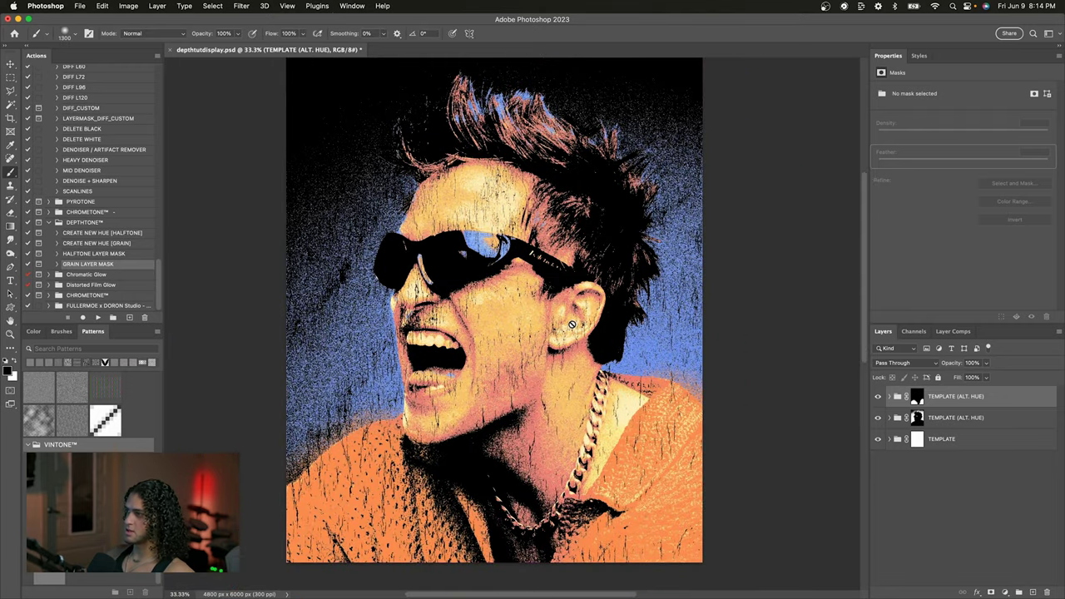
click(918, 398)
key(bracketleft)
key(bracketleft)
key(bracketleft)
key(bracketleft)
key(bracketleft)
key(bracketleft)
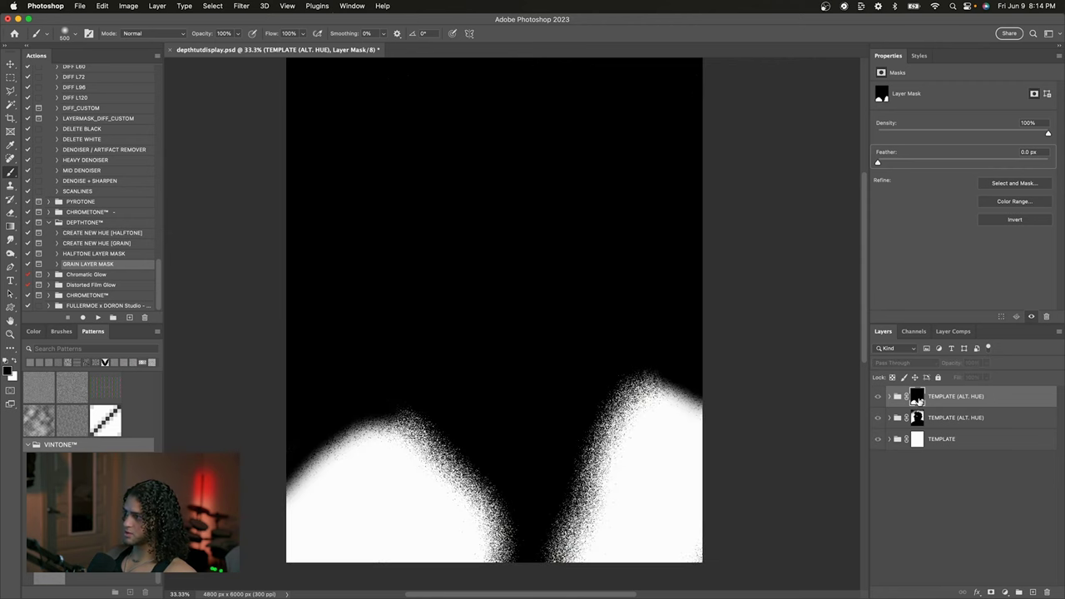
alt+click(918, 400)
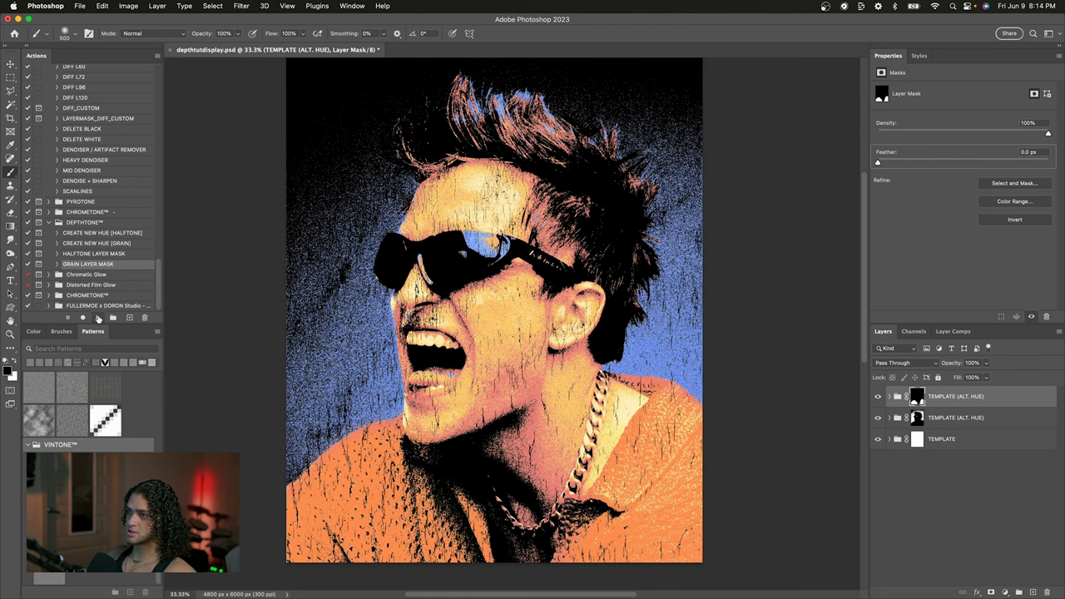
- Rerun GRAIN LAYER MASK at the default 75% grain size and check the dithered mask
click(98, 319)
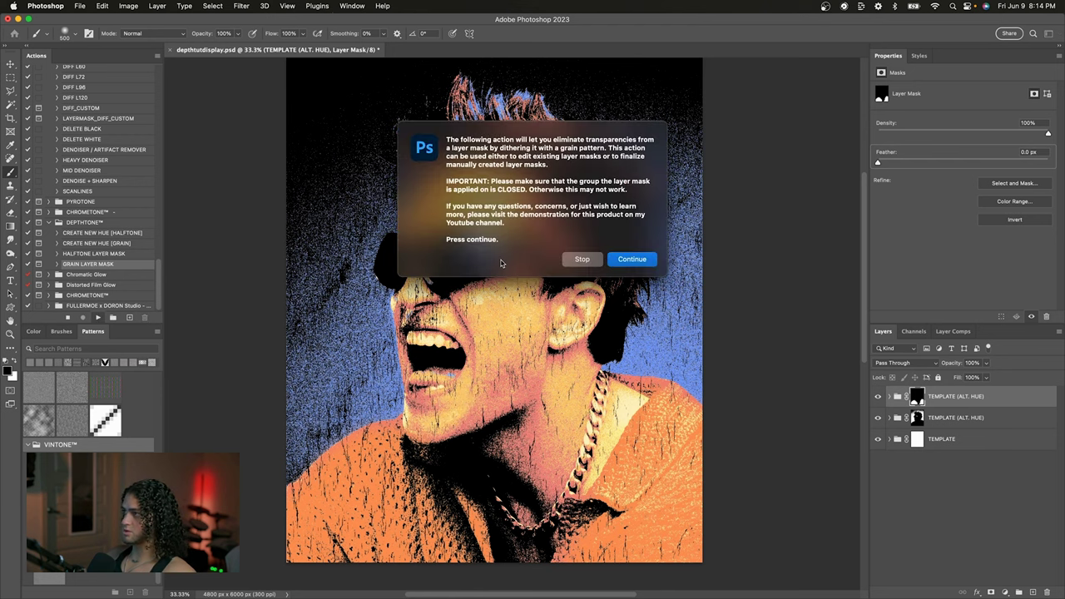
key(Return)
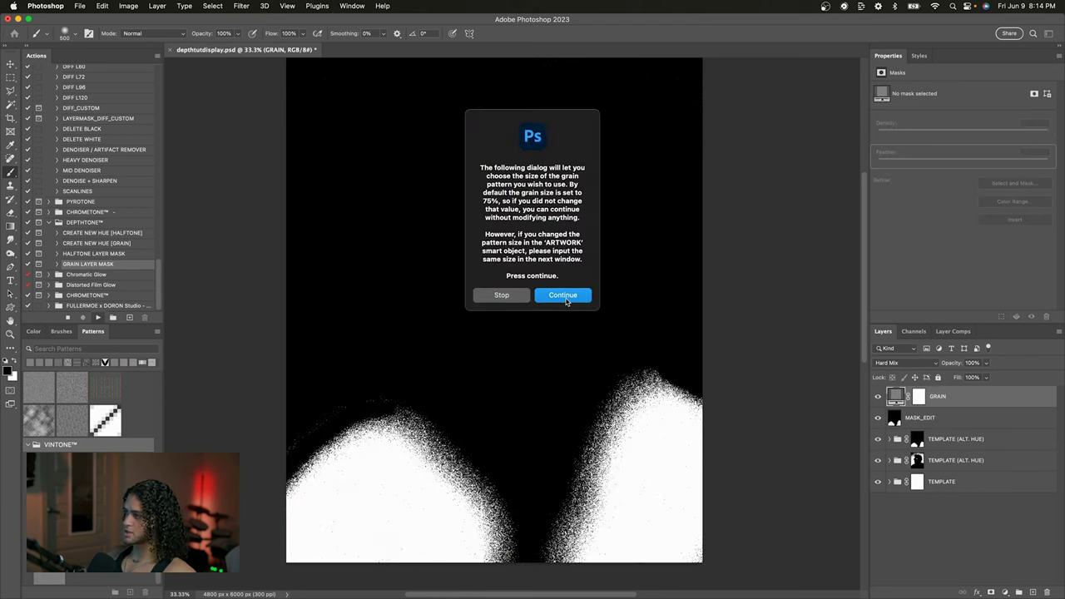
click(567, 298)
key(Return)
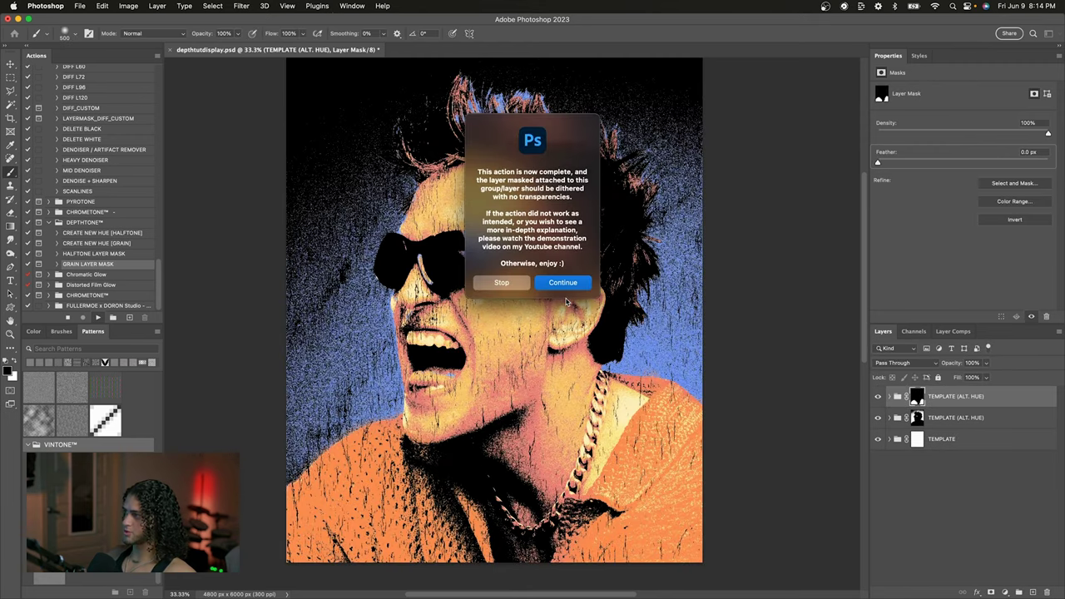
key(Return)
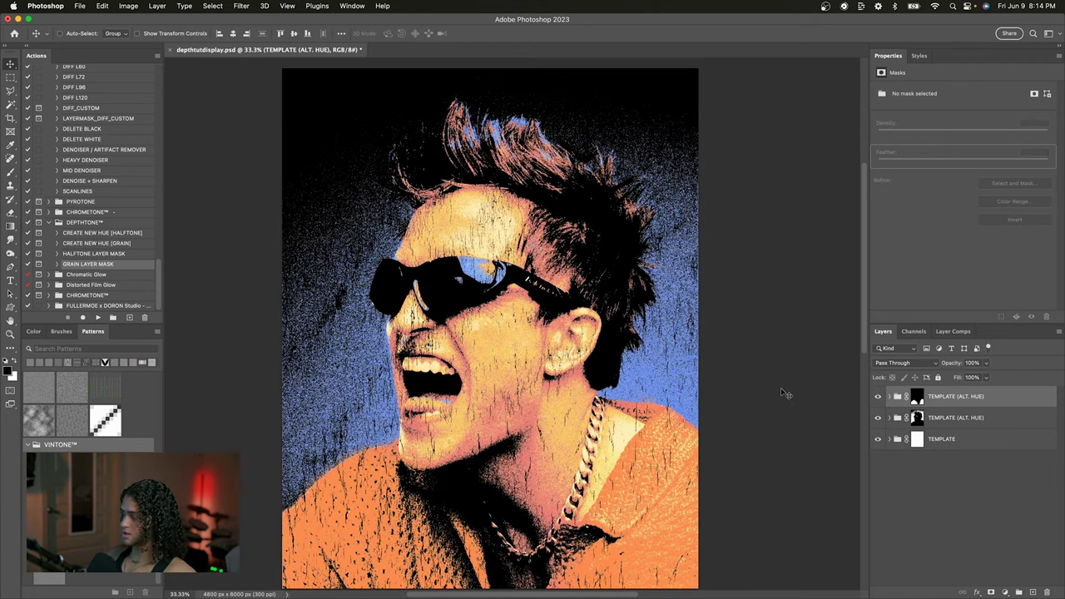
alt+click(918, 397)
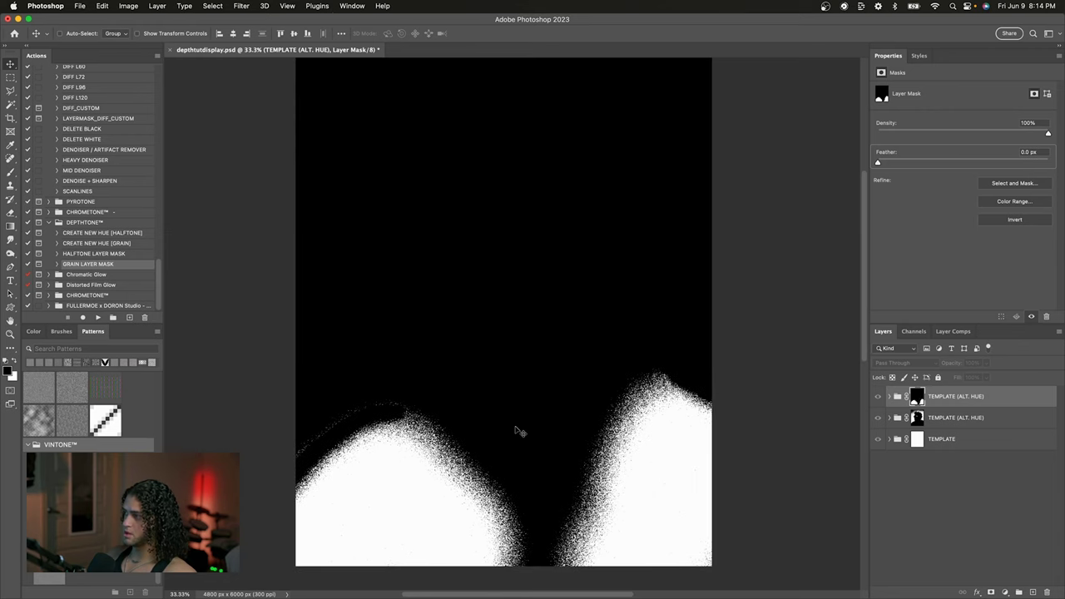
click(981, 403)
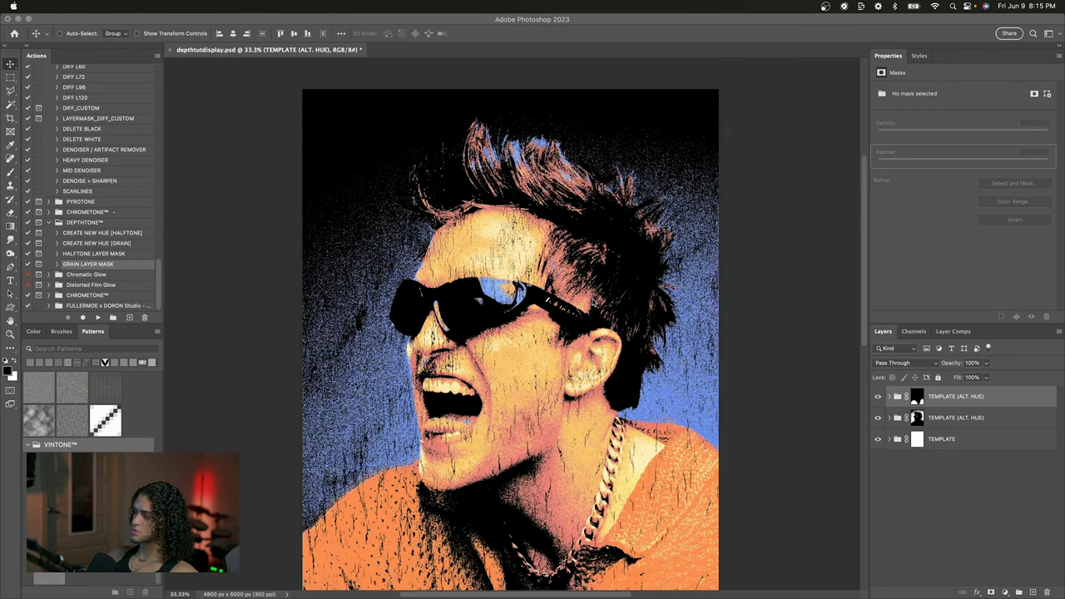
- Inspect the cream face, orange shirt and speckled blue background, then select HALFTONE LAYER MASK
scroll(507, 339, right, 1)
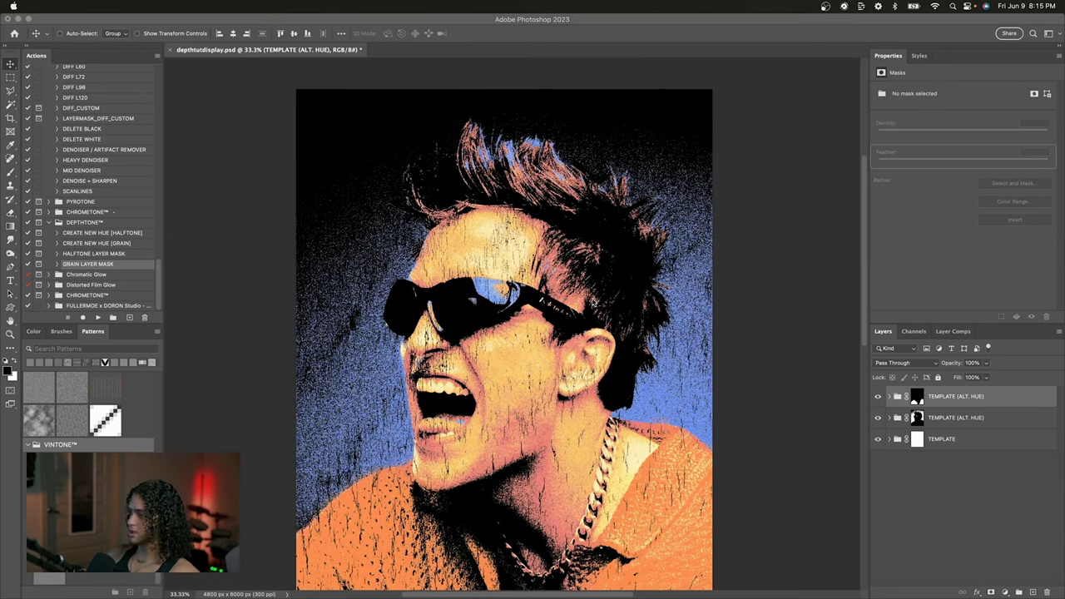
scroll(556, 296, down, 2)
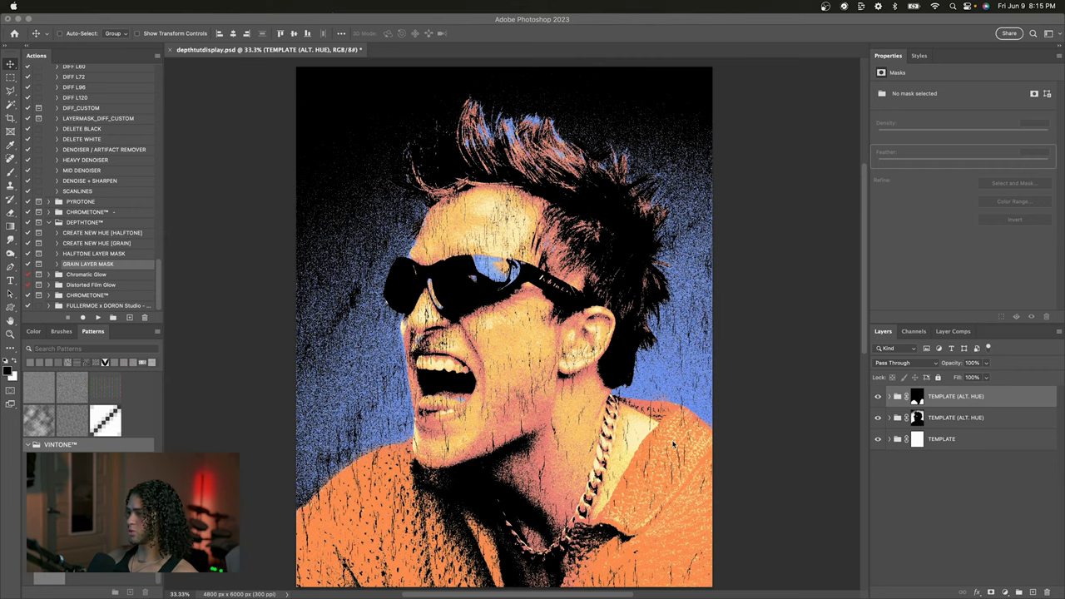
scroll(632, 408, right, 3)
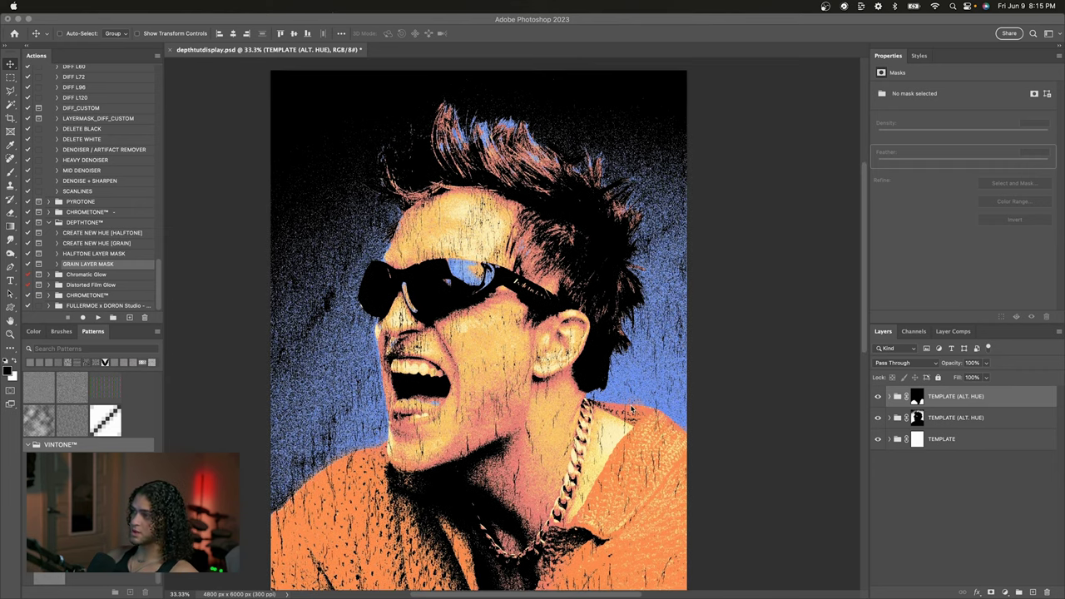
scroll(633, 407, down, 1)
scroll(632, 408, left, 3)
scroll(632, 408, up, 2)
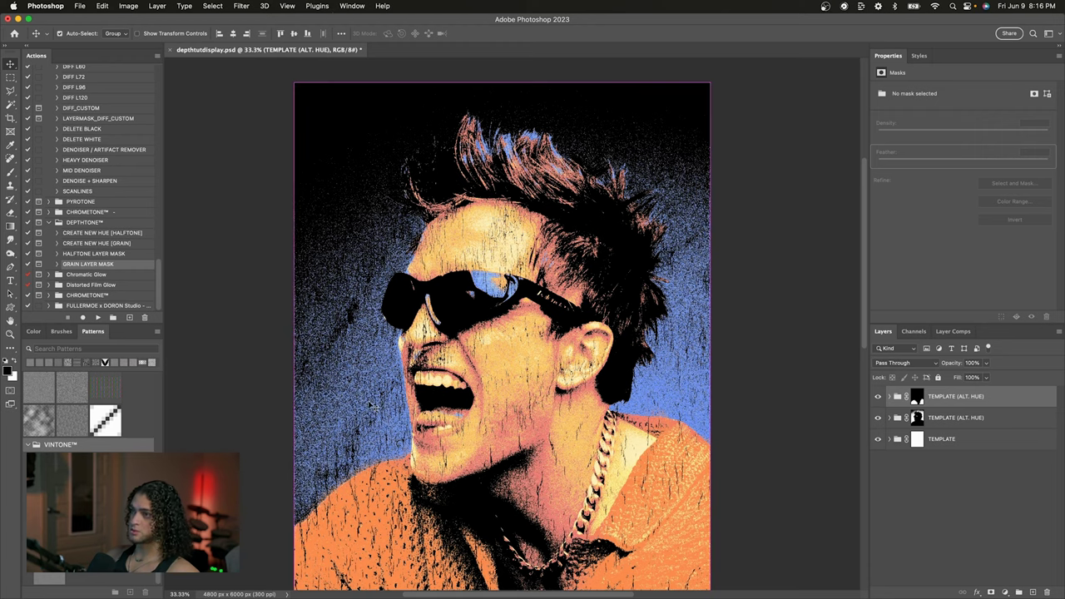
scroll(370, 404, up, 1)
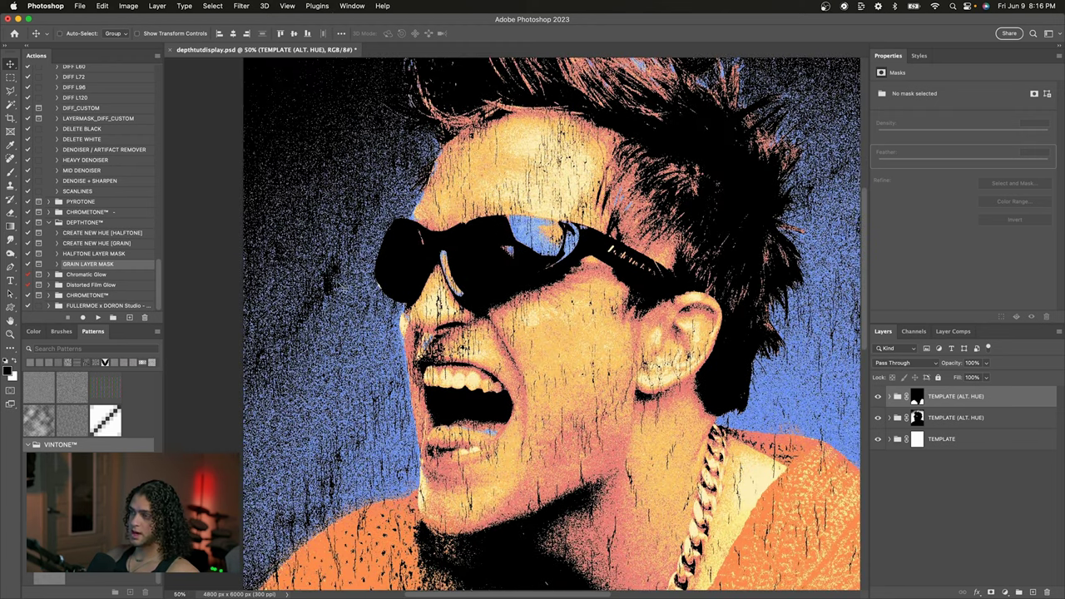
scroll(551, 325, down, 4)
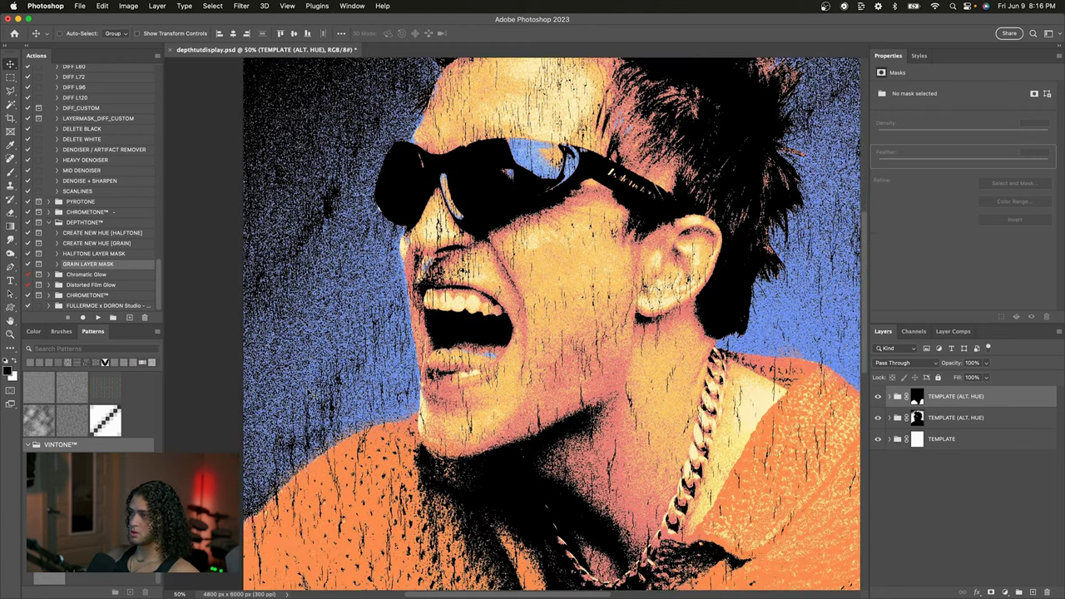
scroll(370, 379, down, 2)
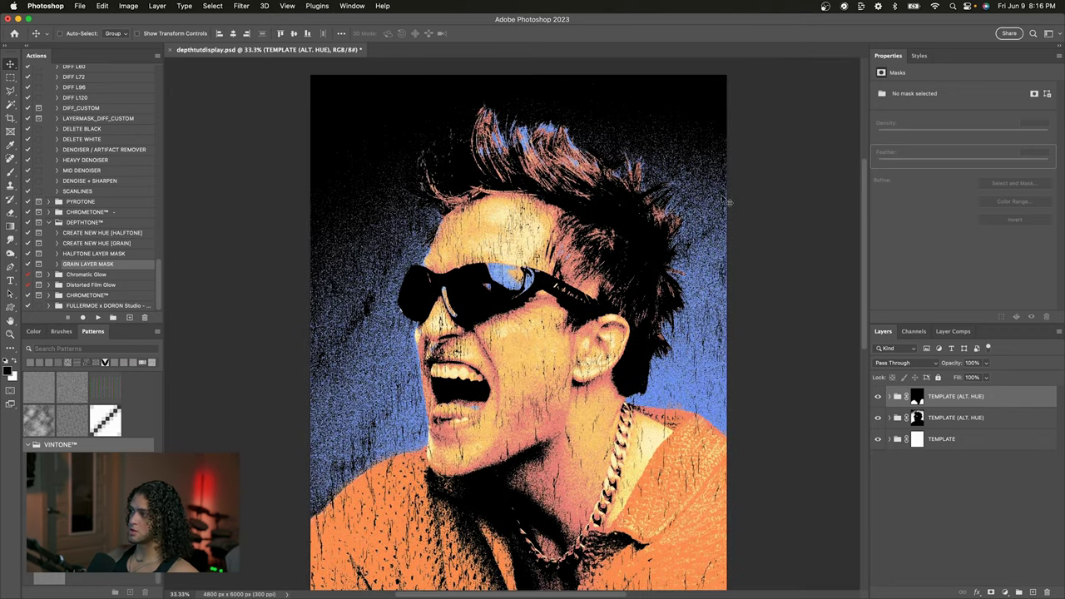
scroll(689, 269, down, 2)
scroll(637, 233, down, 2)
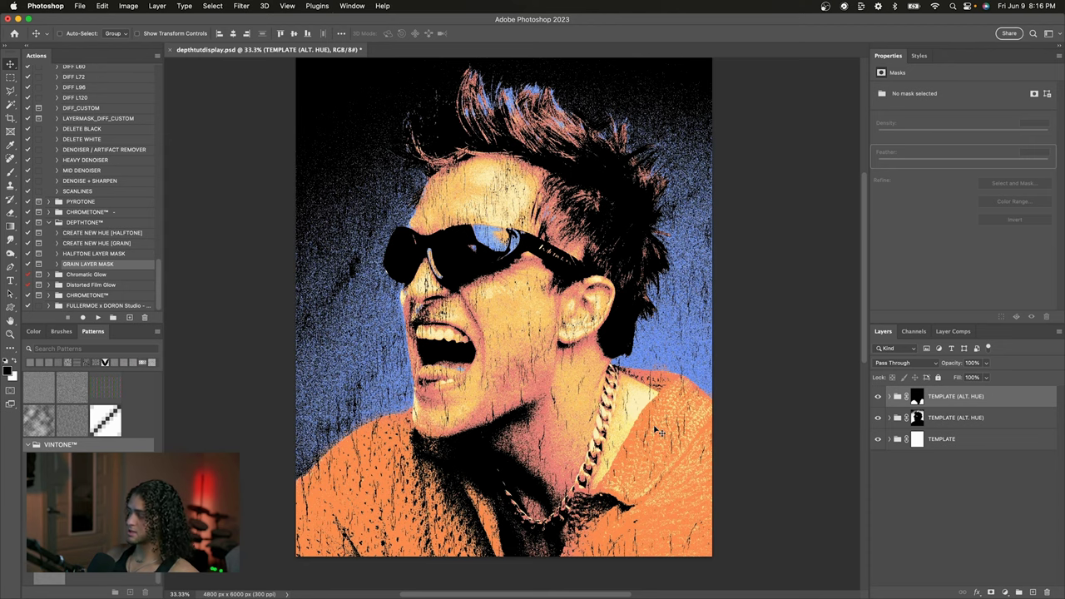
scroll(658, 430, up, 2)
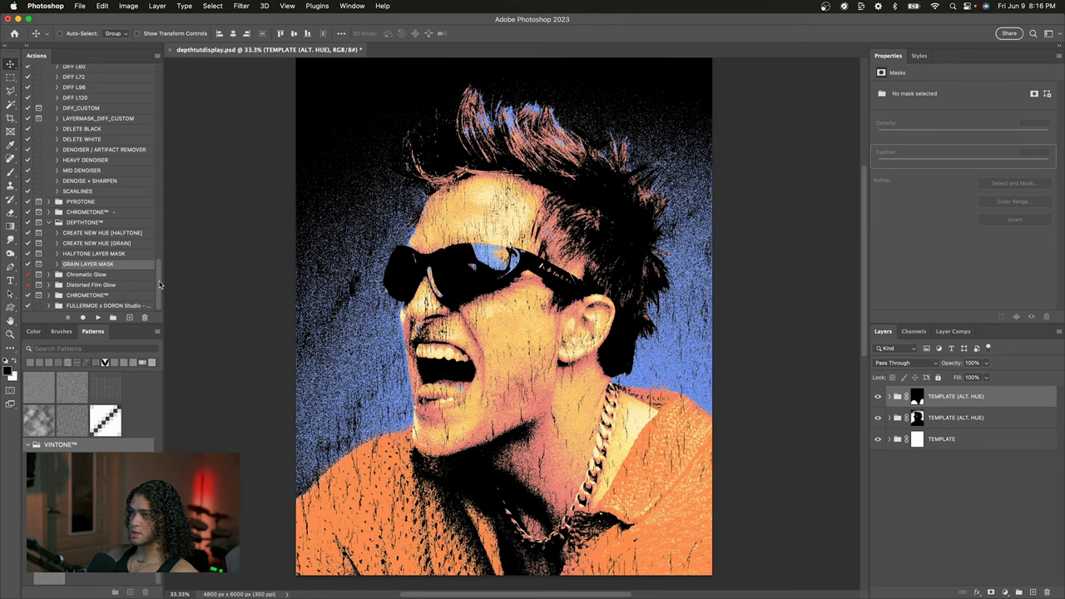
click(104, 257)
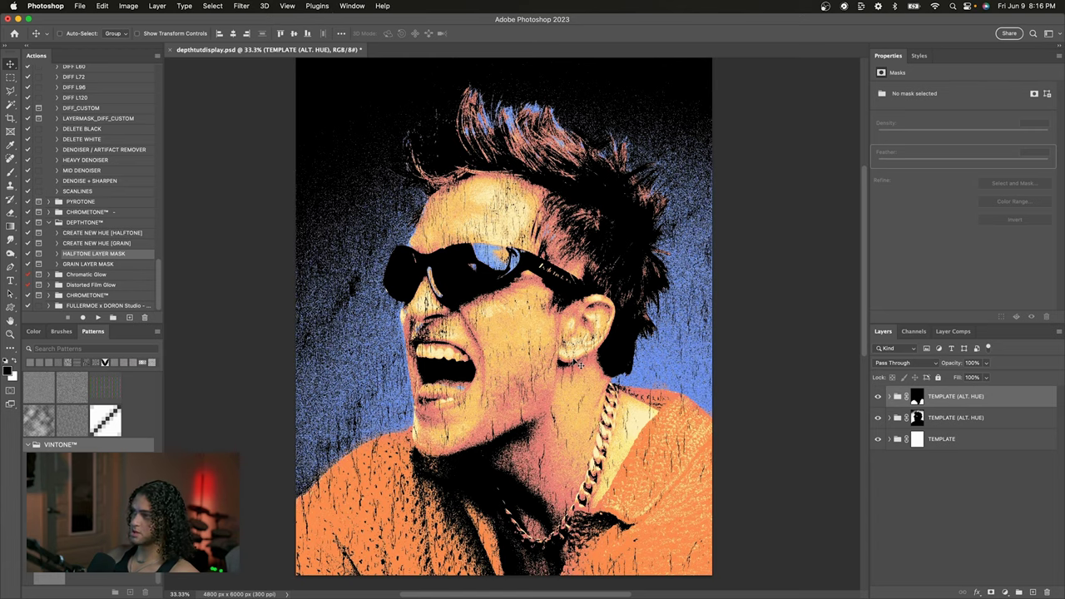
scroll(581, 364, up, 5)
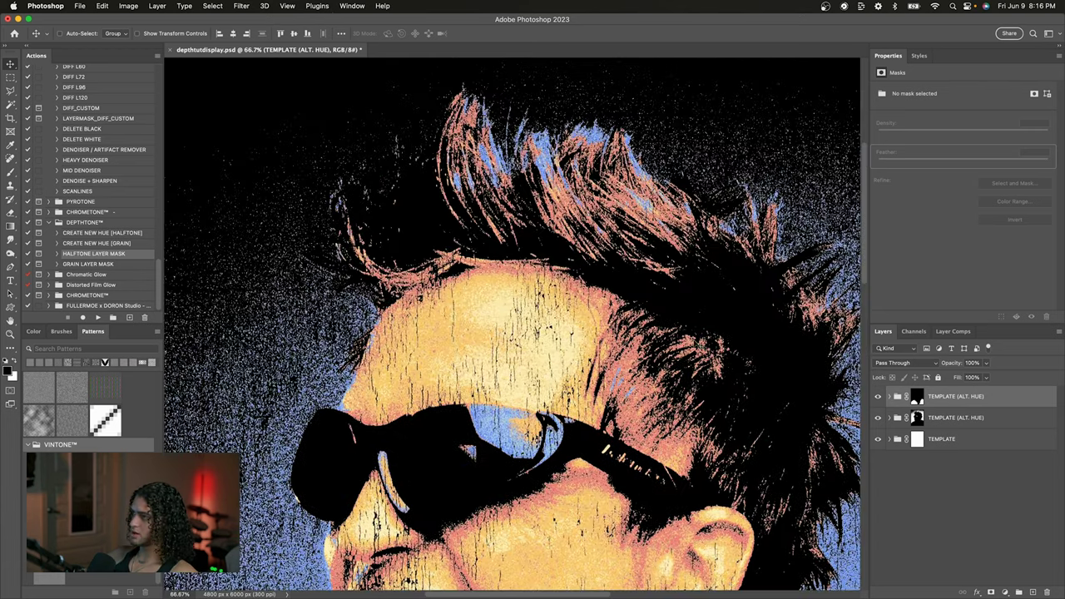
scroll(549, 359, up, 4)
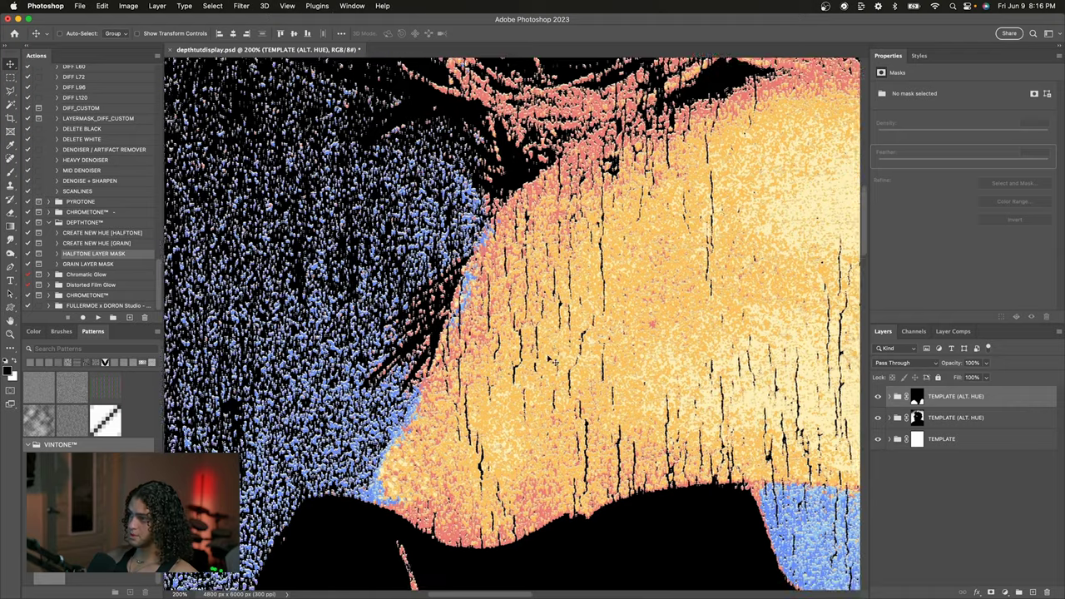
scroll(549, 359, up, 4)
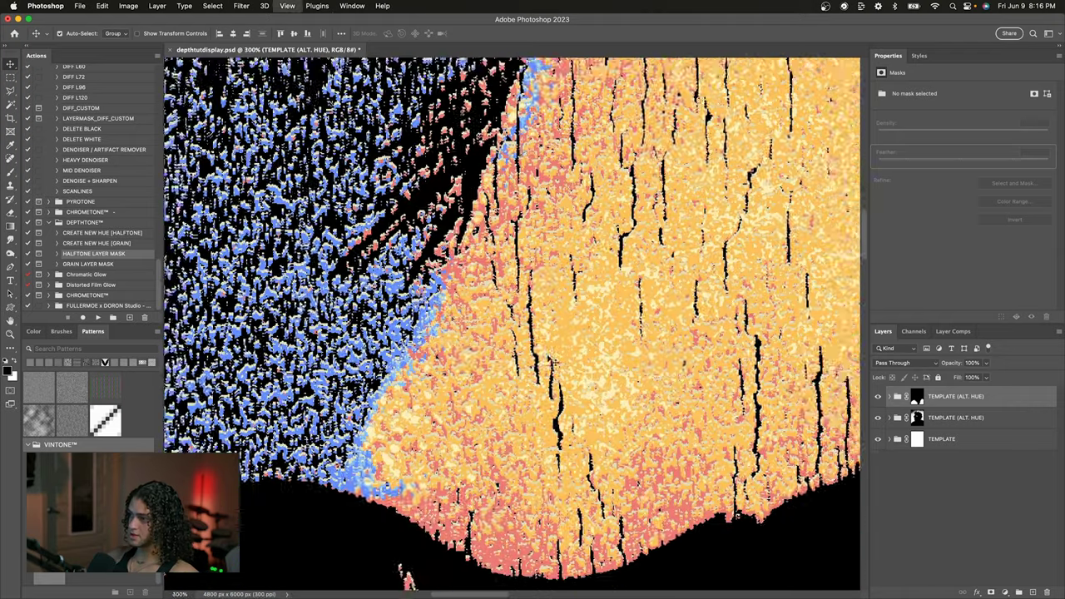
scroll(392, 457, down, 6)
scroll(392, 457, up, 1)
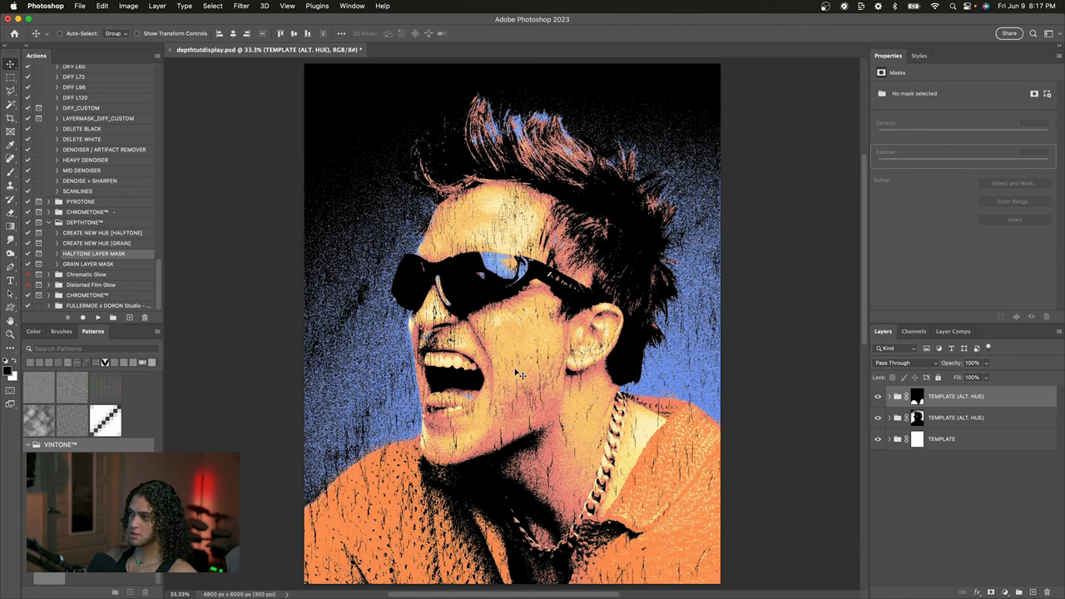
key(super+y)
key(super+y)
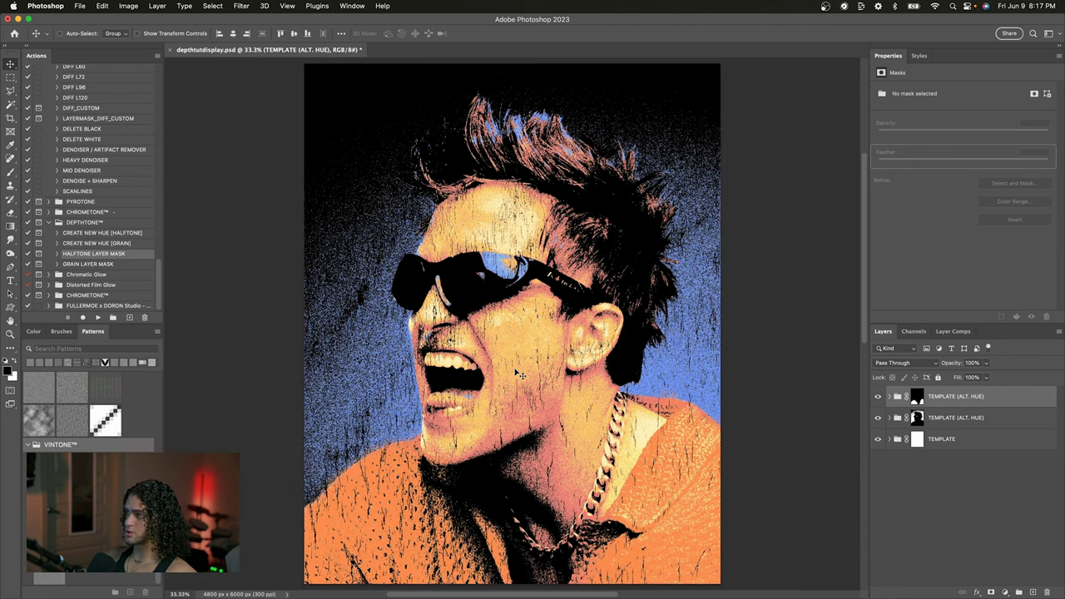
scroll(519, 375, up, 2)
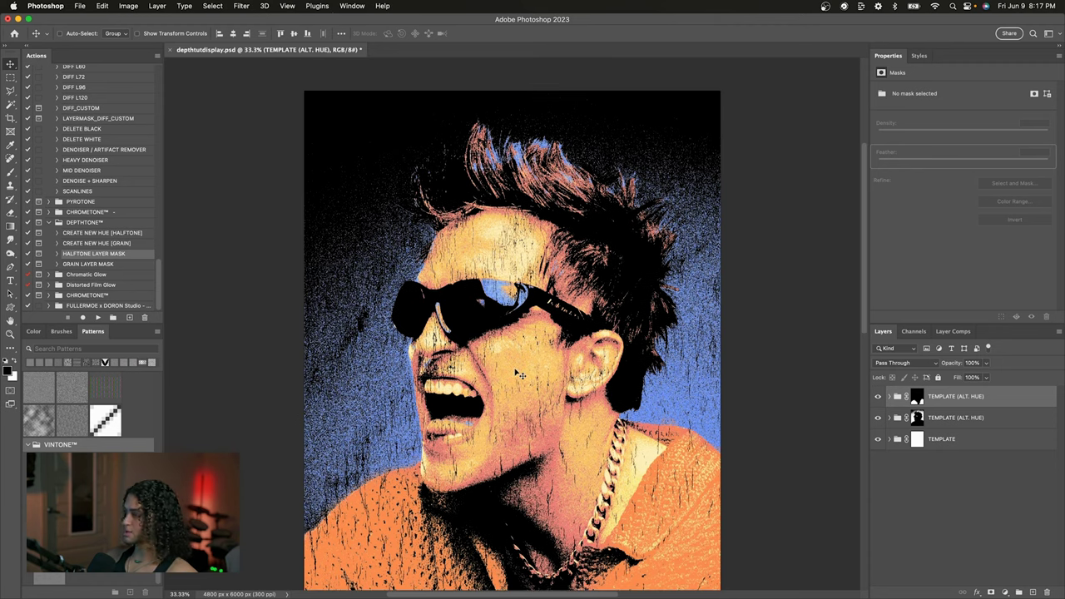